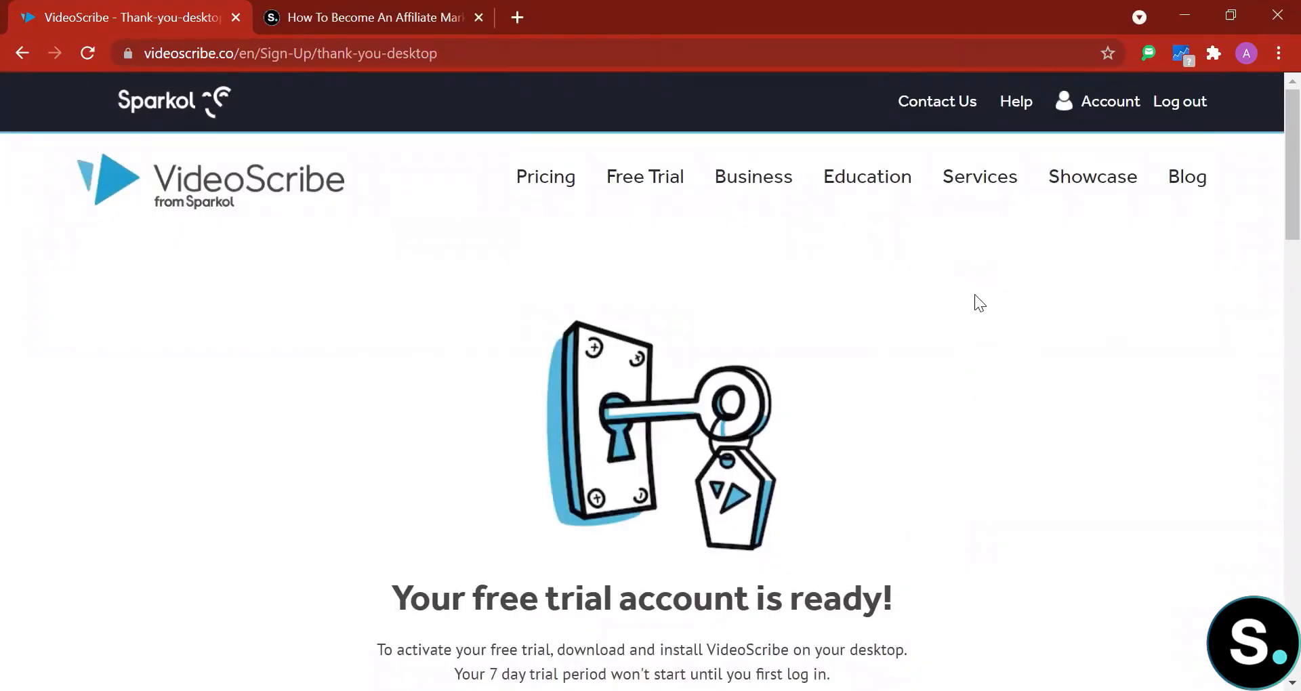
Look through the VideoScribe free trial page, including the desktop download section and the getting-started video.
scroll(974, 294, "down", 6)
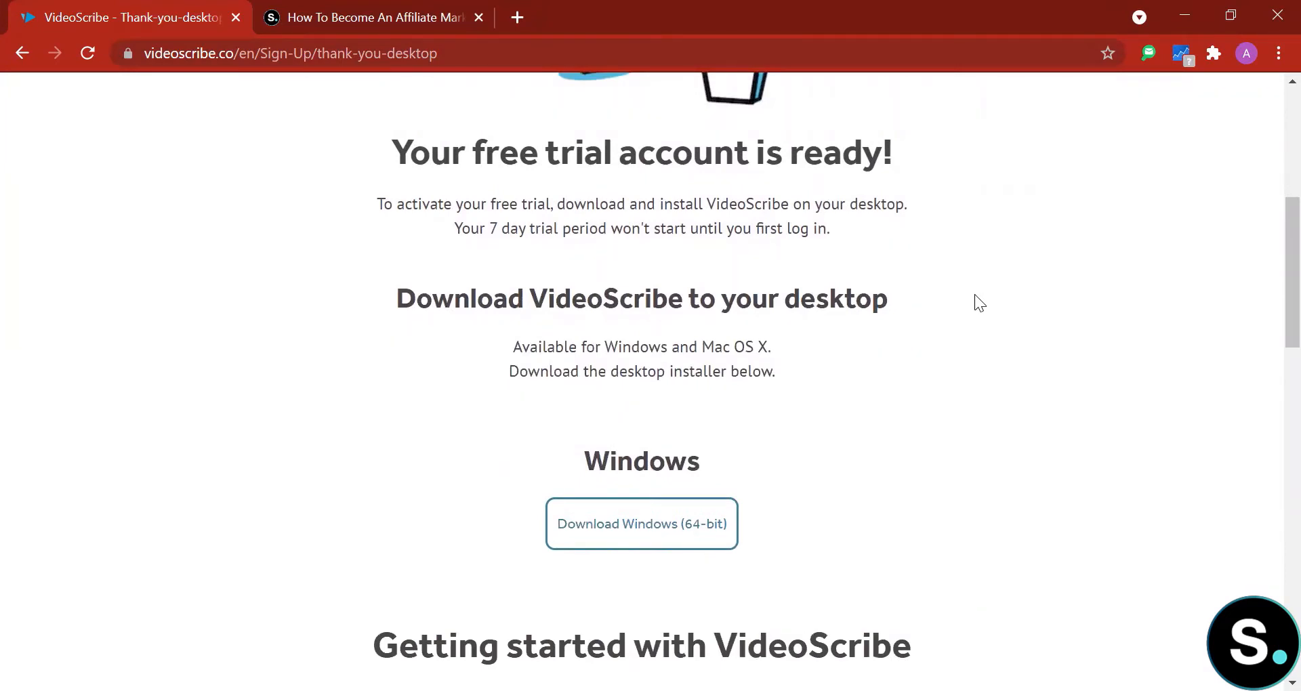
scroll(975, 295, "down", 1)
scroll(973, 283, "down", 8)
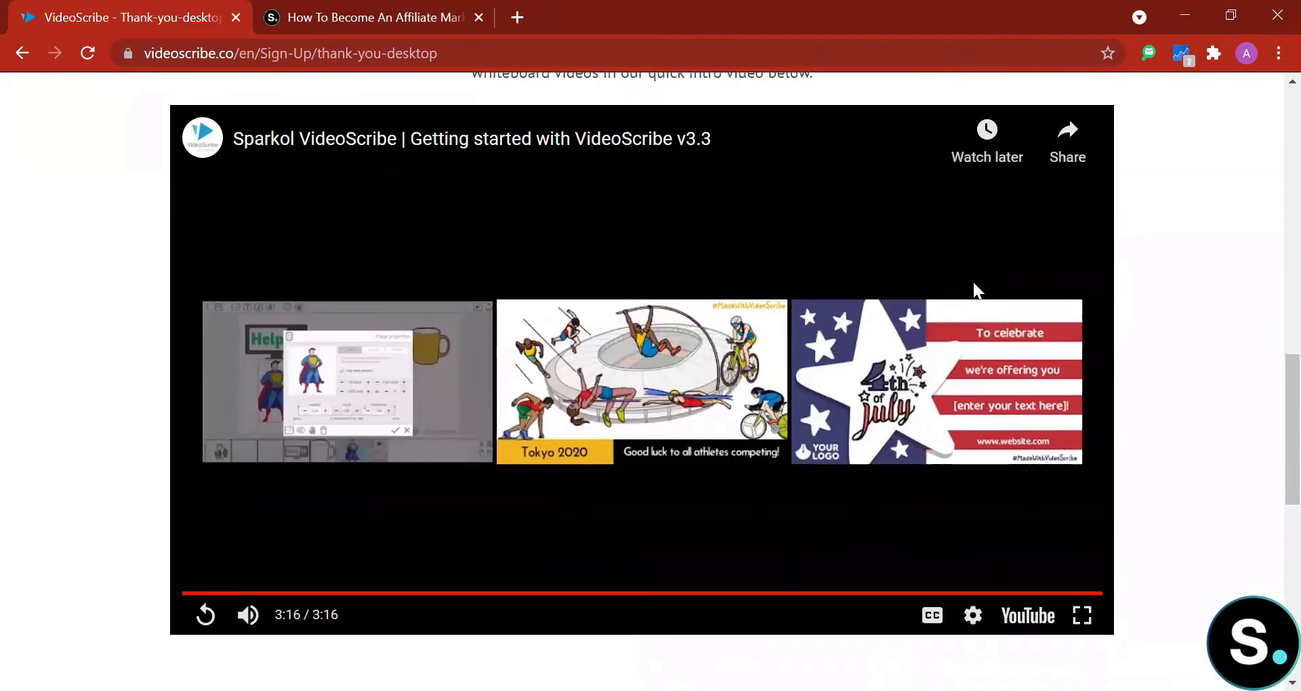
key("Home")
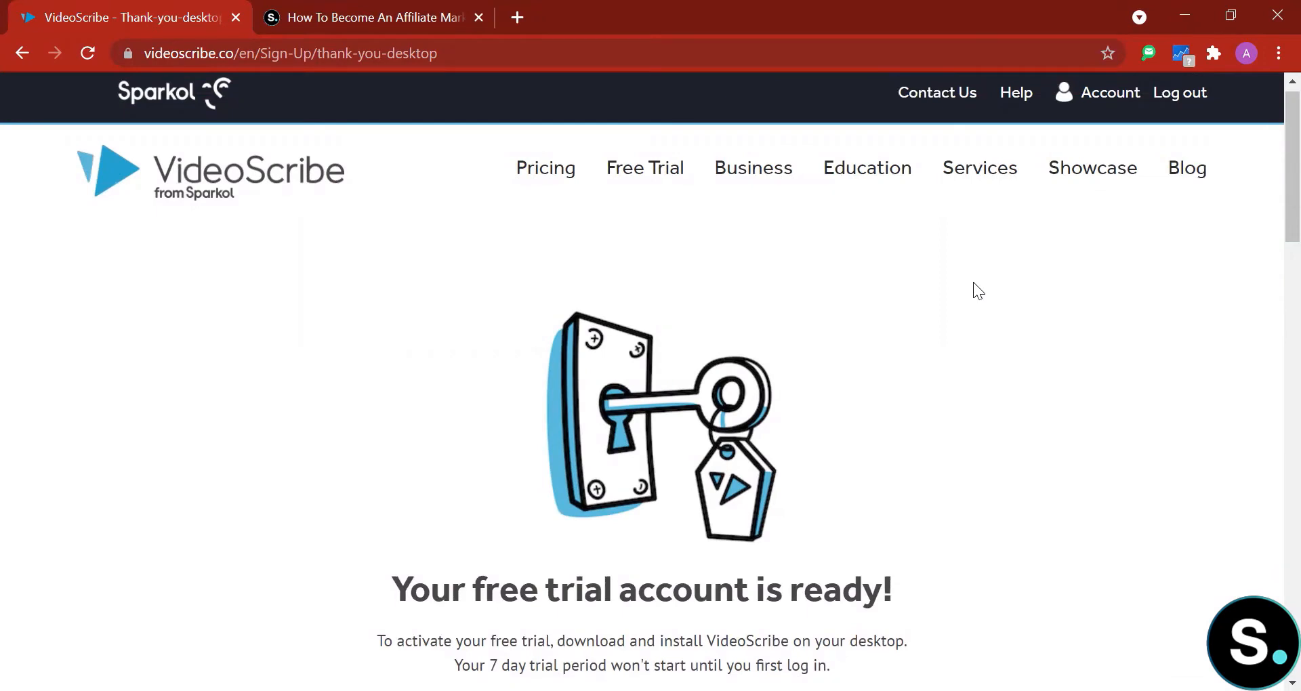
Switch to the article on becoming an affiliate marketing partner and view its title and introduction.
left_click(381, 17)
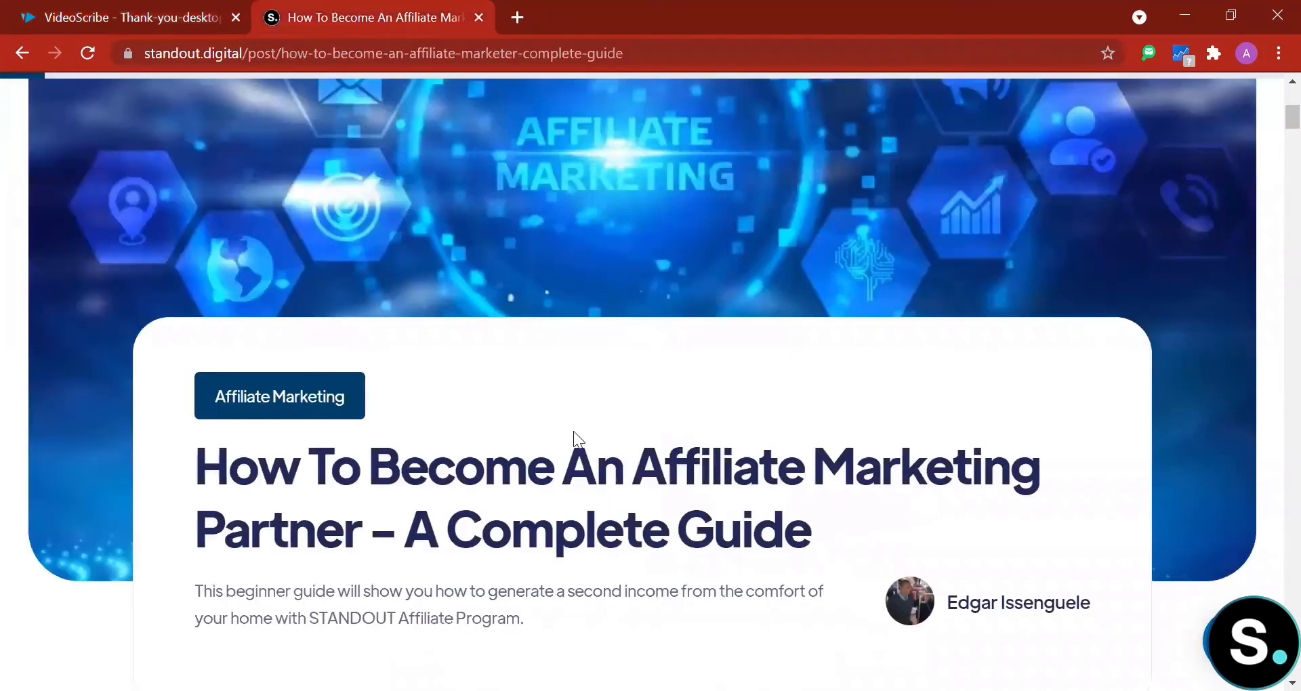
scroll(574, 431, "down", 3)
scroll(575, 431, "up", 2)
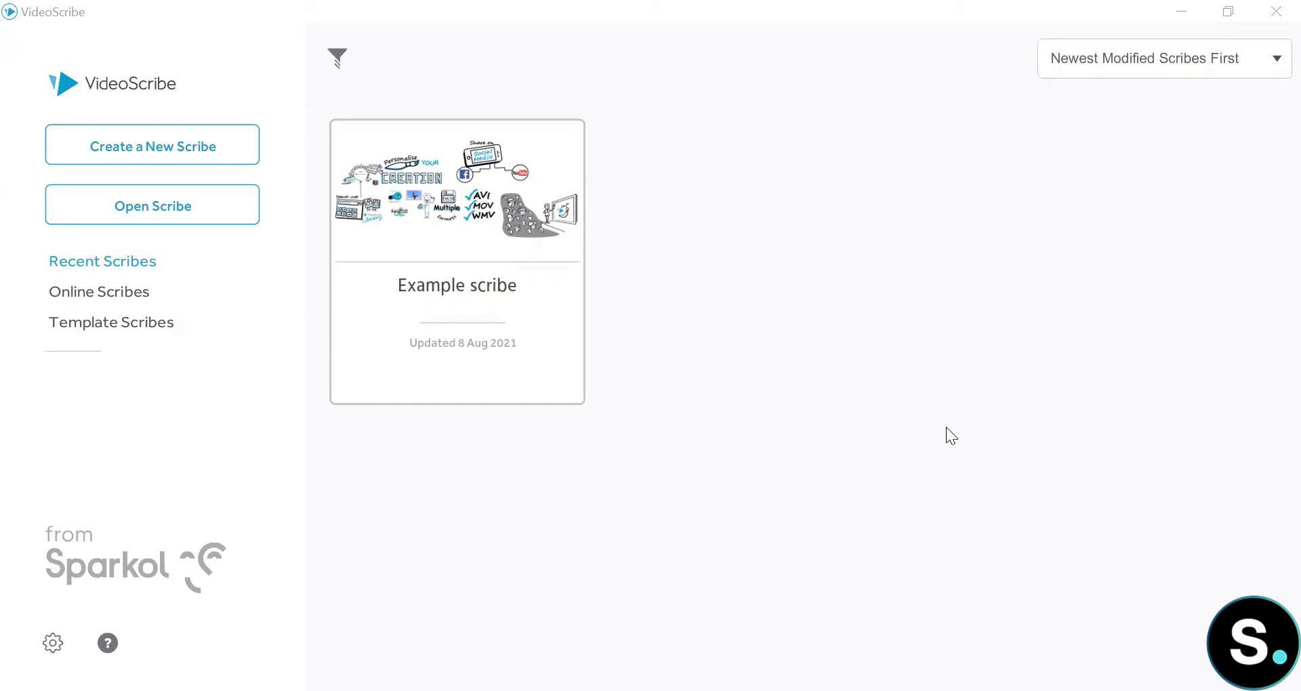
Preview the Example scribe from the start in VideoScribe and close it without saving.
left_click(496, 294)
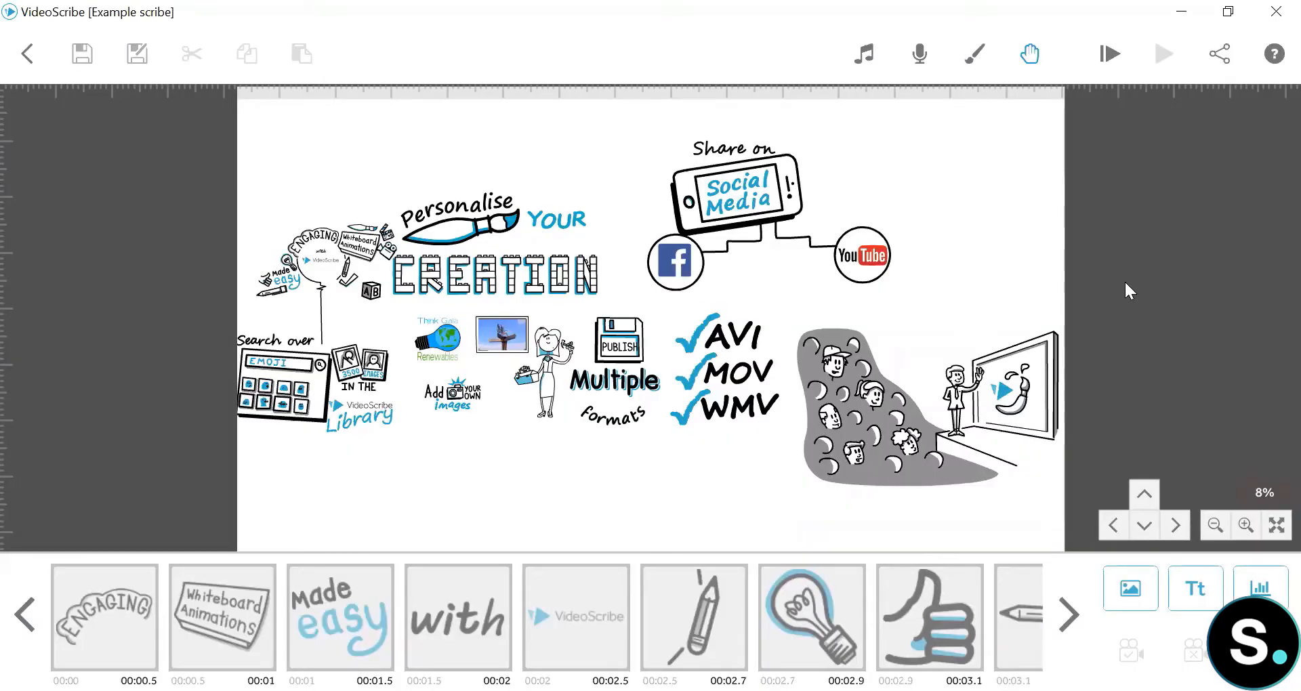
left_click(1107, 64)
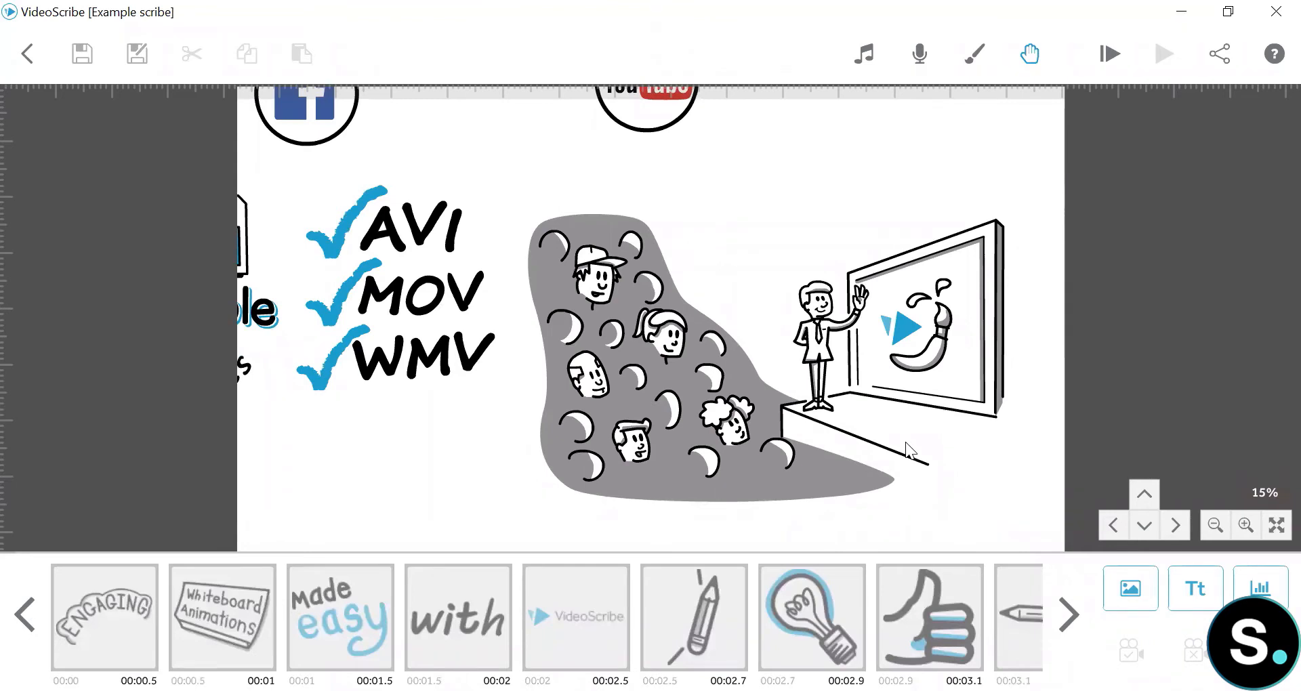
left_click(29, 54)
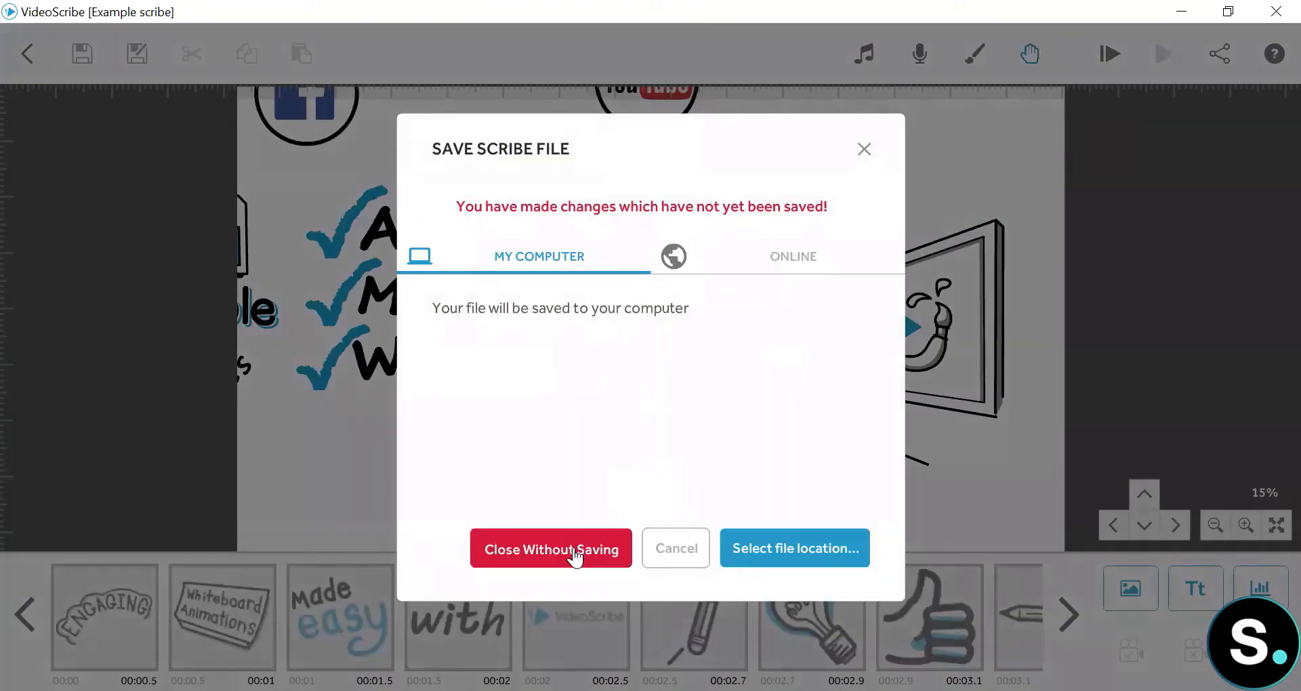
left_click(574, 550)
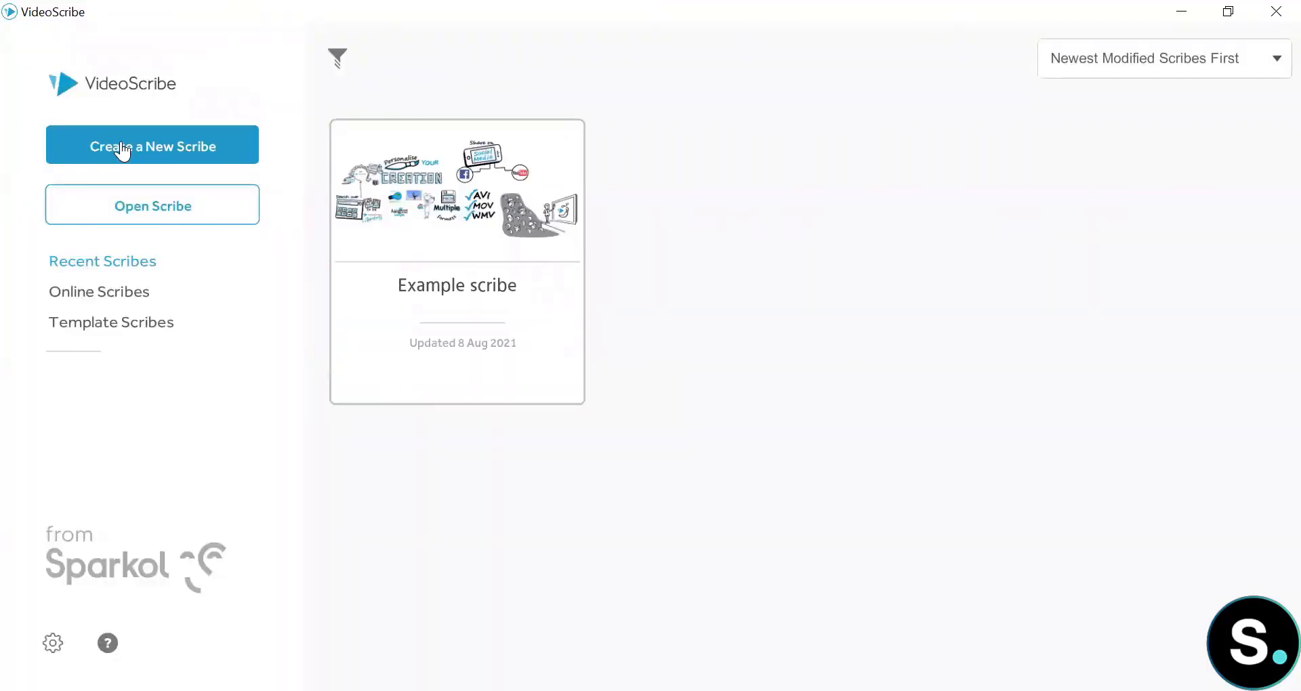
Create a new scribe and enter the text "How To Become An Affiliate Marketing Partner - A Complete Guide" for a text element.
left_click(122, 151)
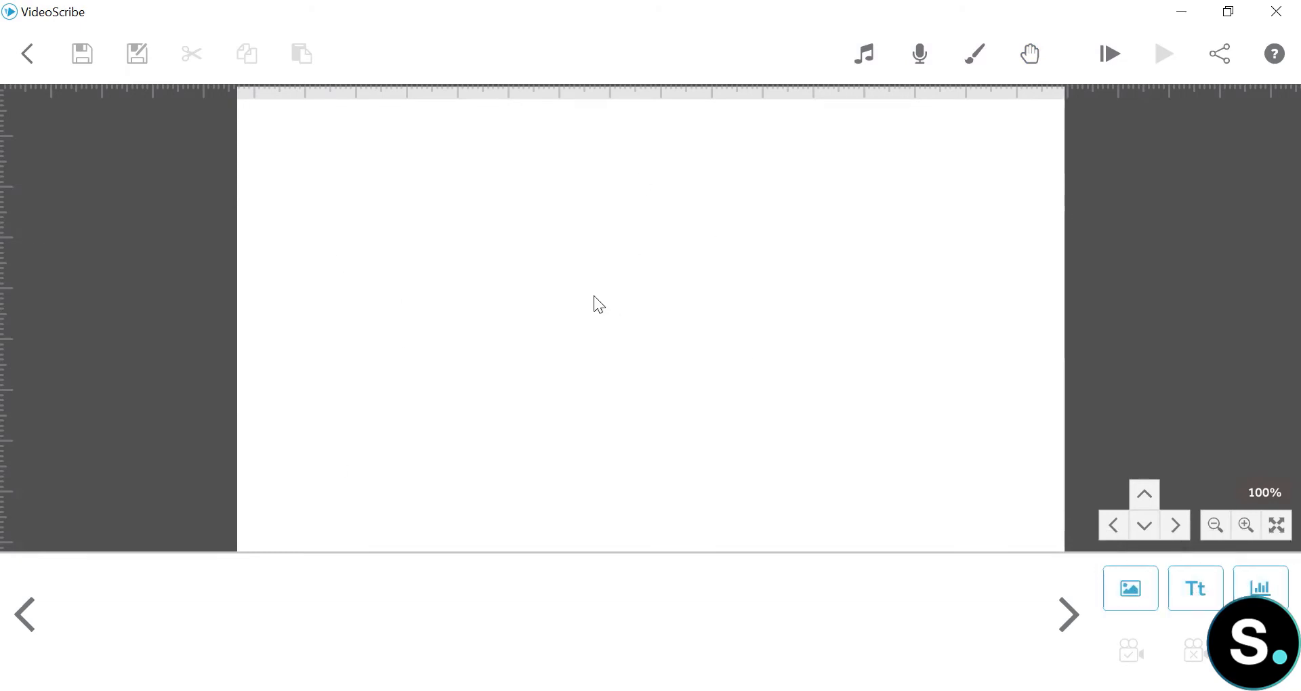
scroll(836, 288, "up", 5)
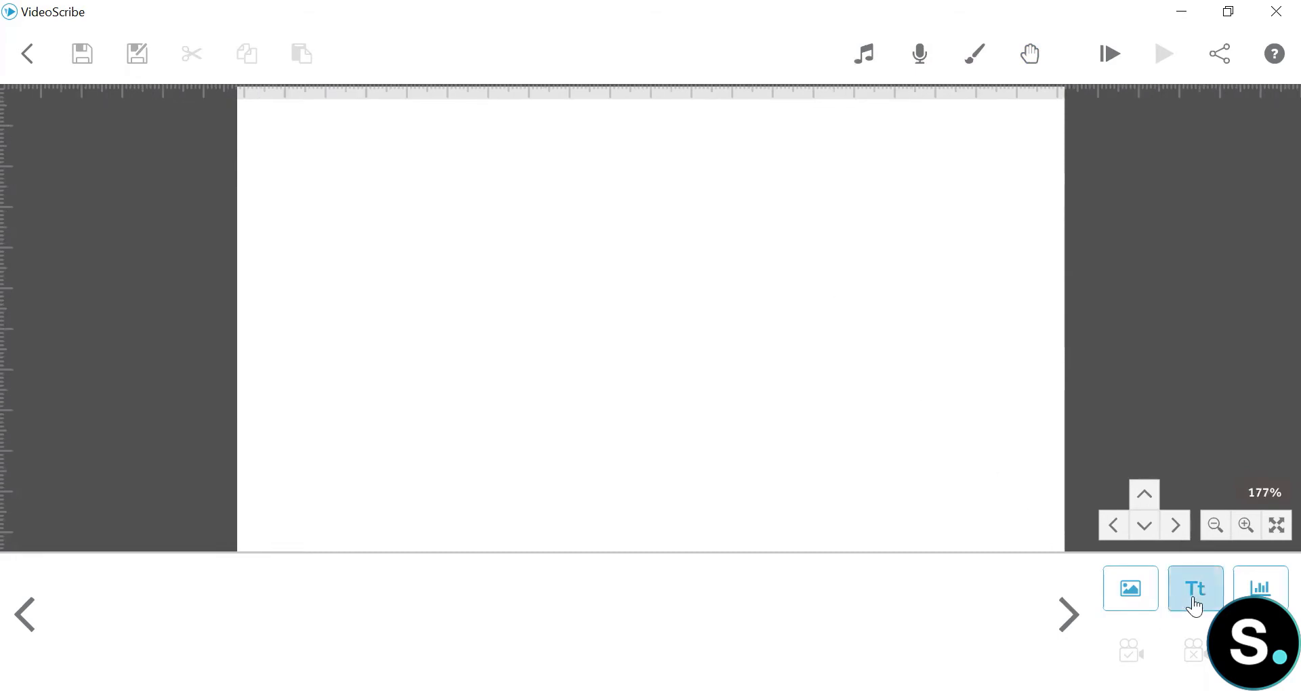
left_click(1195, 605)
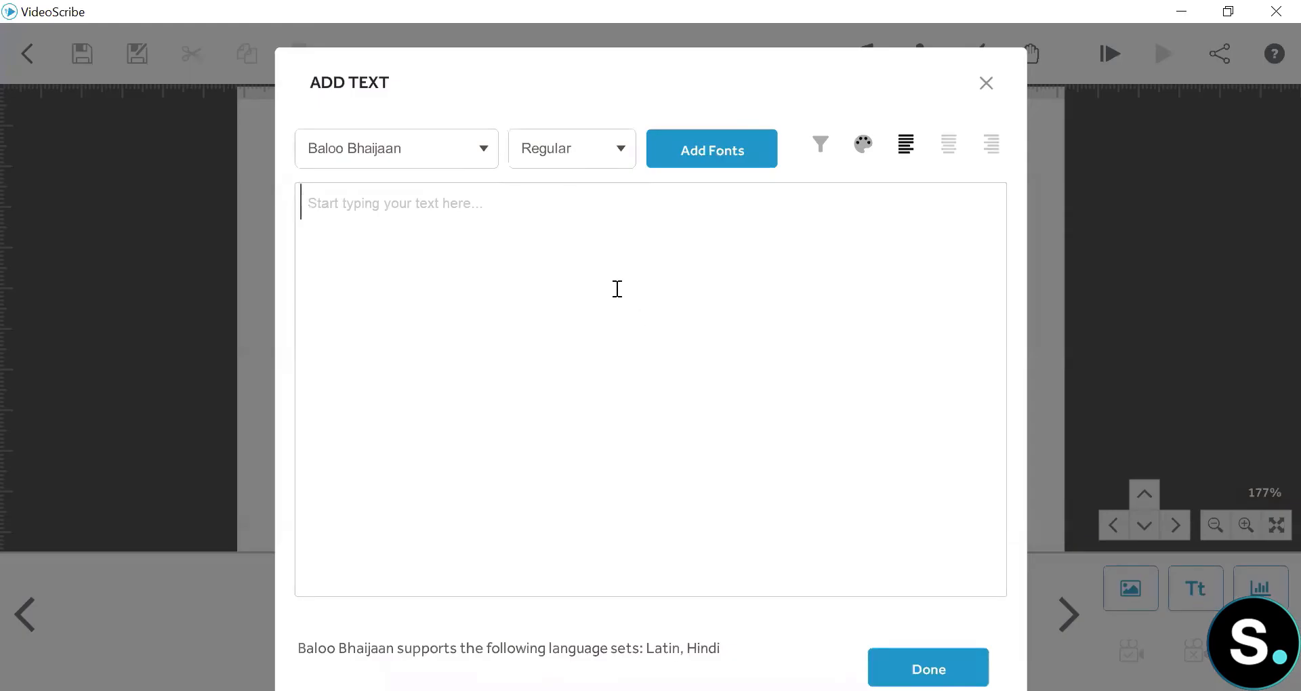
type("How To Become An Affiliate Marketing Partner - A Complete Guide")
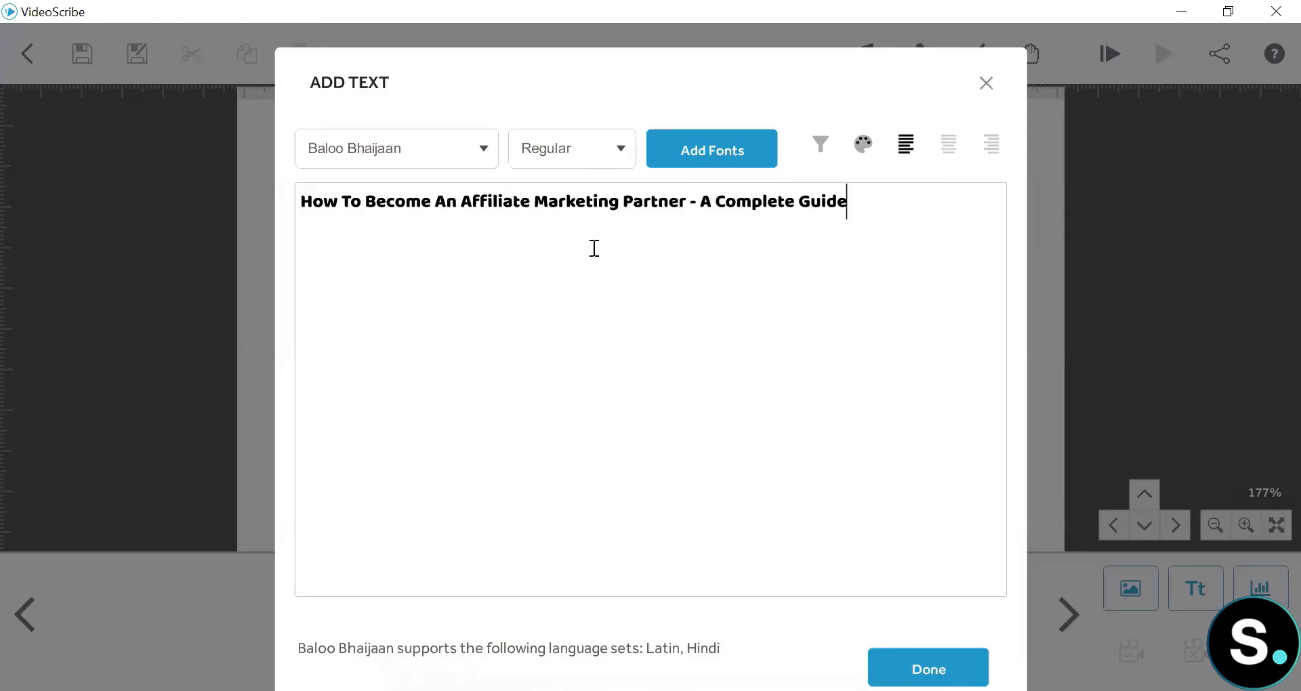
Change the title text's font to Hind.
left_click(456, 145)
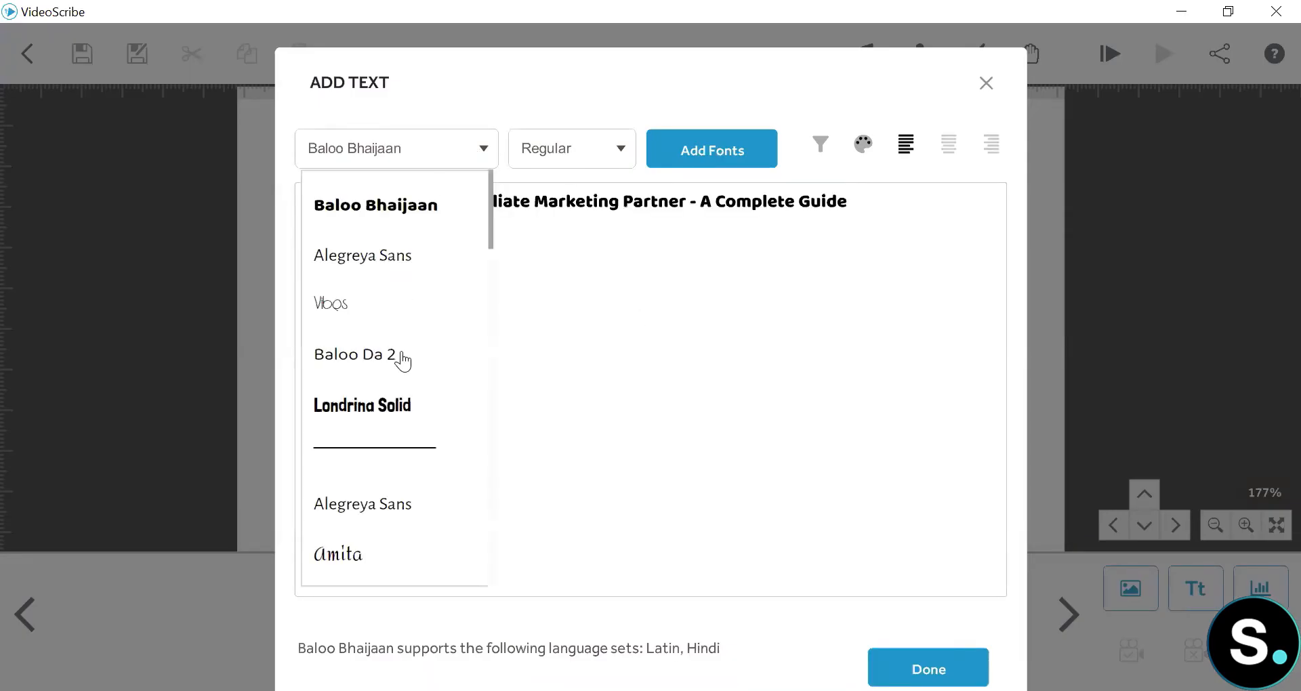
scroll(403, 356, "down", 5)
scroll(400, 349, "down", 6)
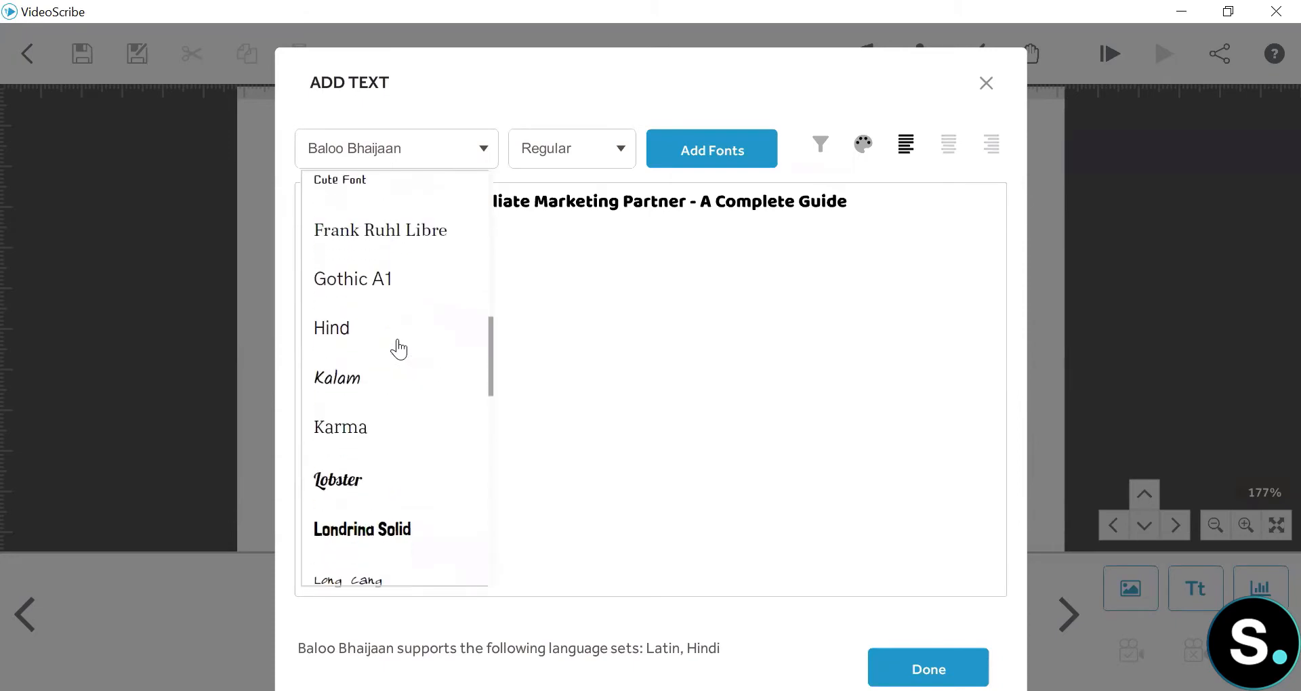
left_click(372, 330)
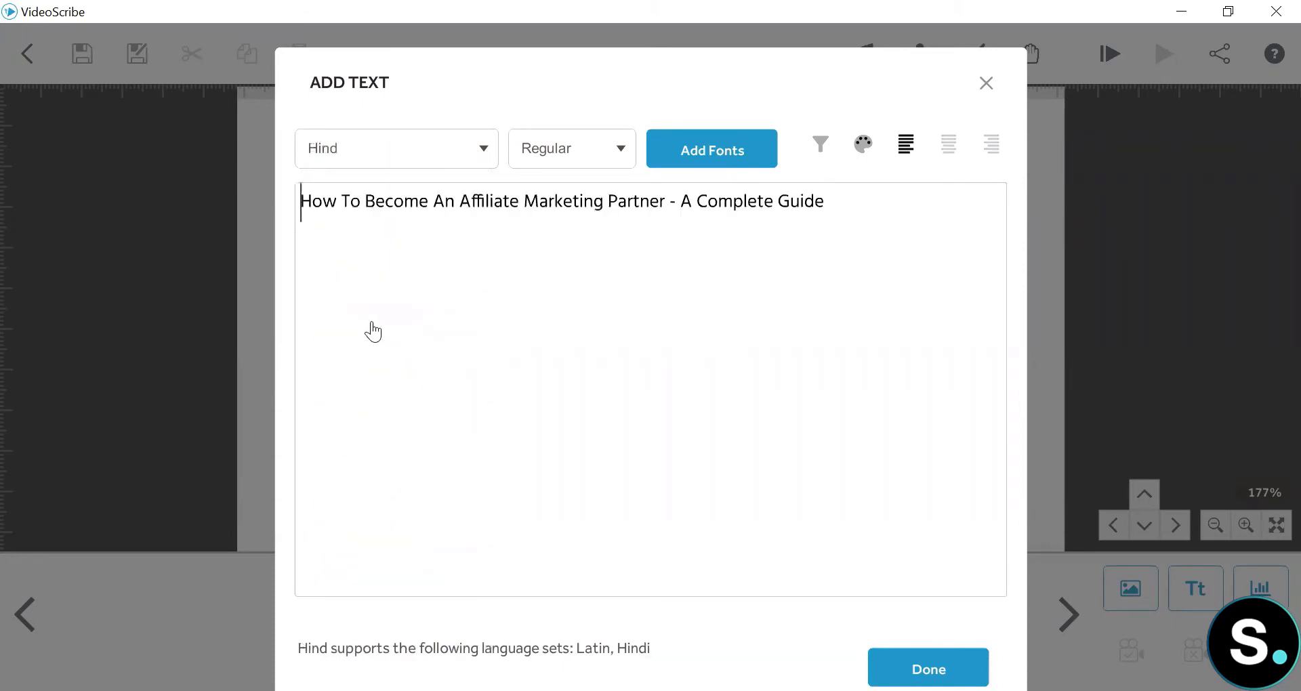
Try the Bold and Light weights on the whole title and set its weight to Medium.
left_click(564, 201)
double_click(568, 200)
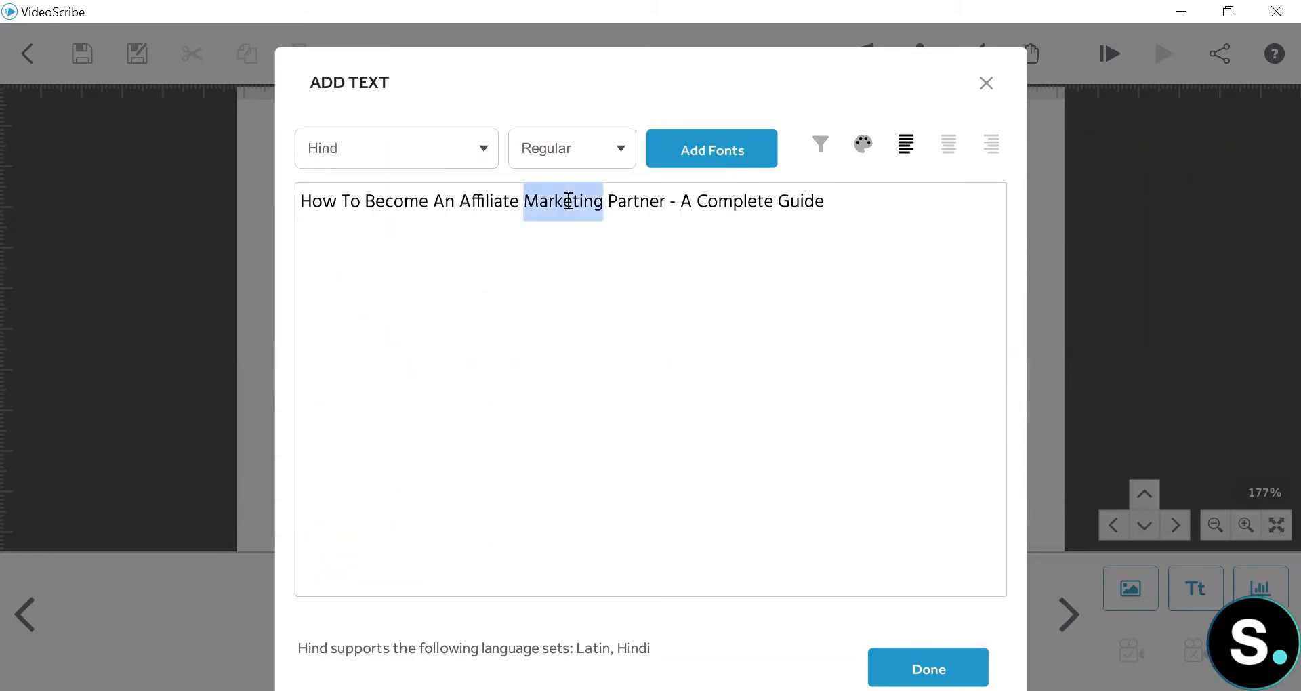
key("ctrl+a")
left_click(584, 141)
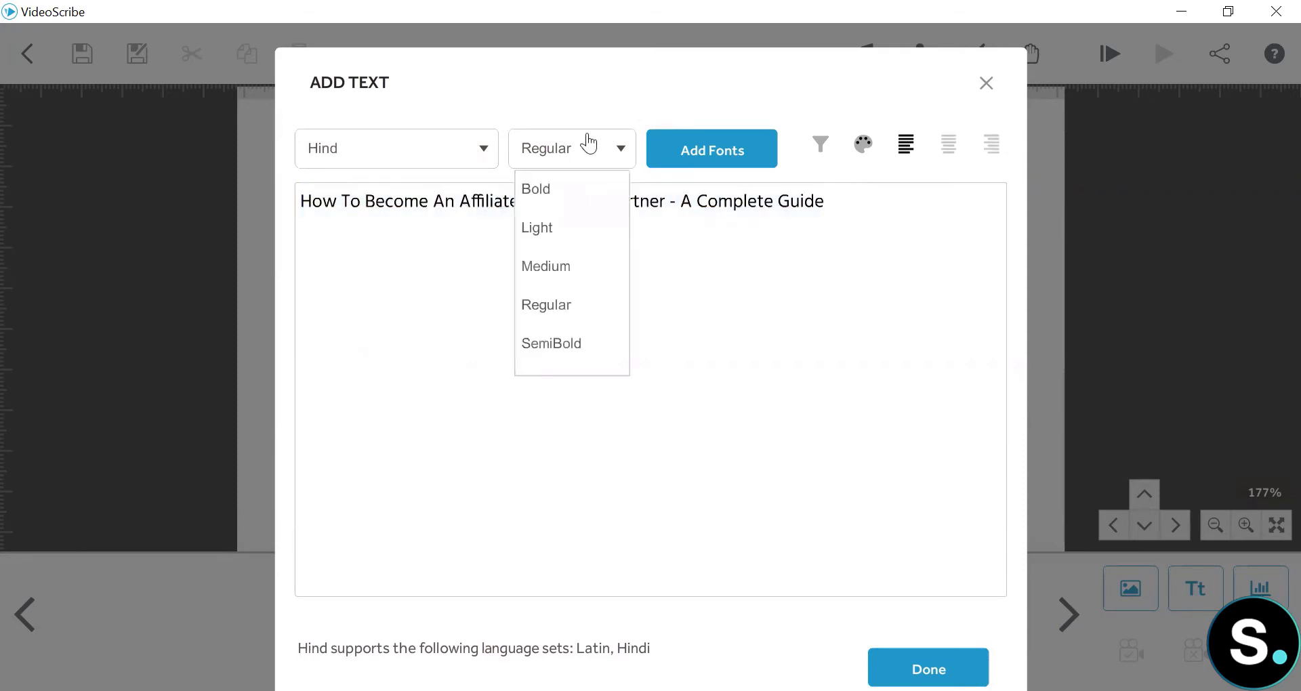
left_click(544, 197)
left_click(576, 166)
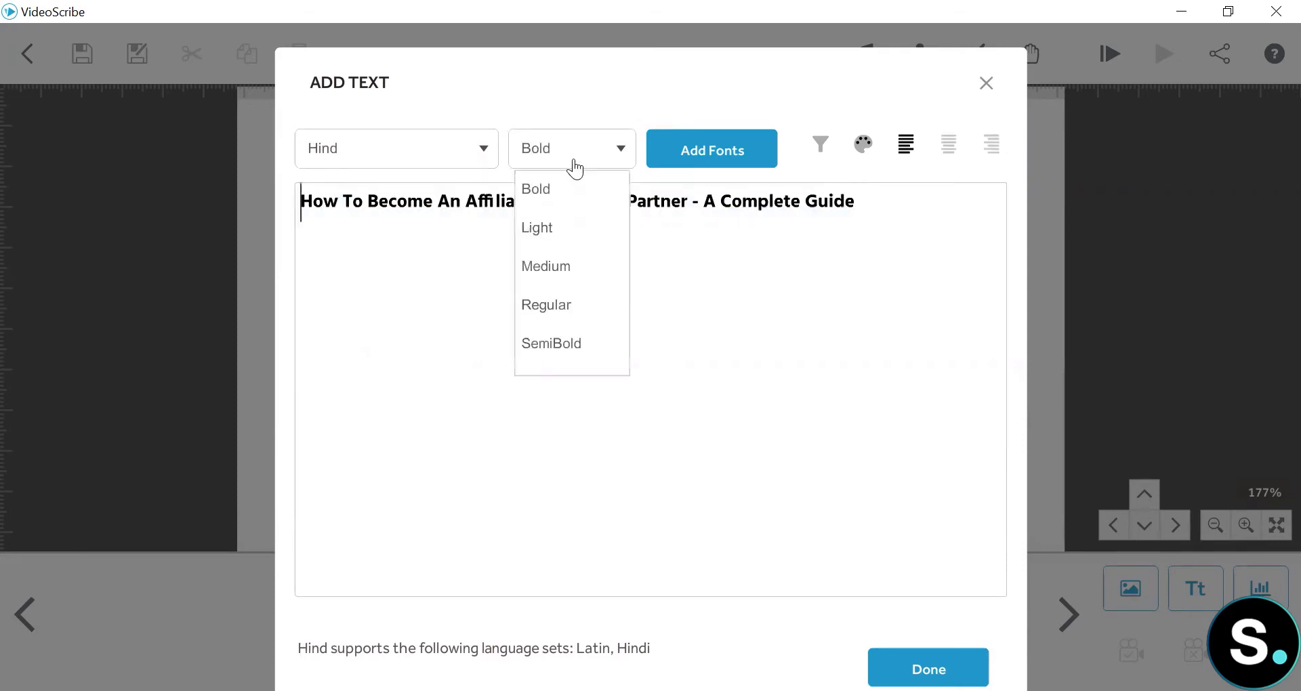
left_click(570, 234)
left_click(615, 158)
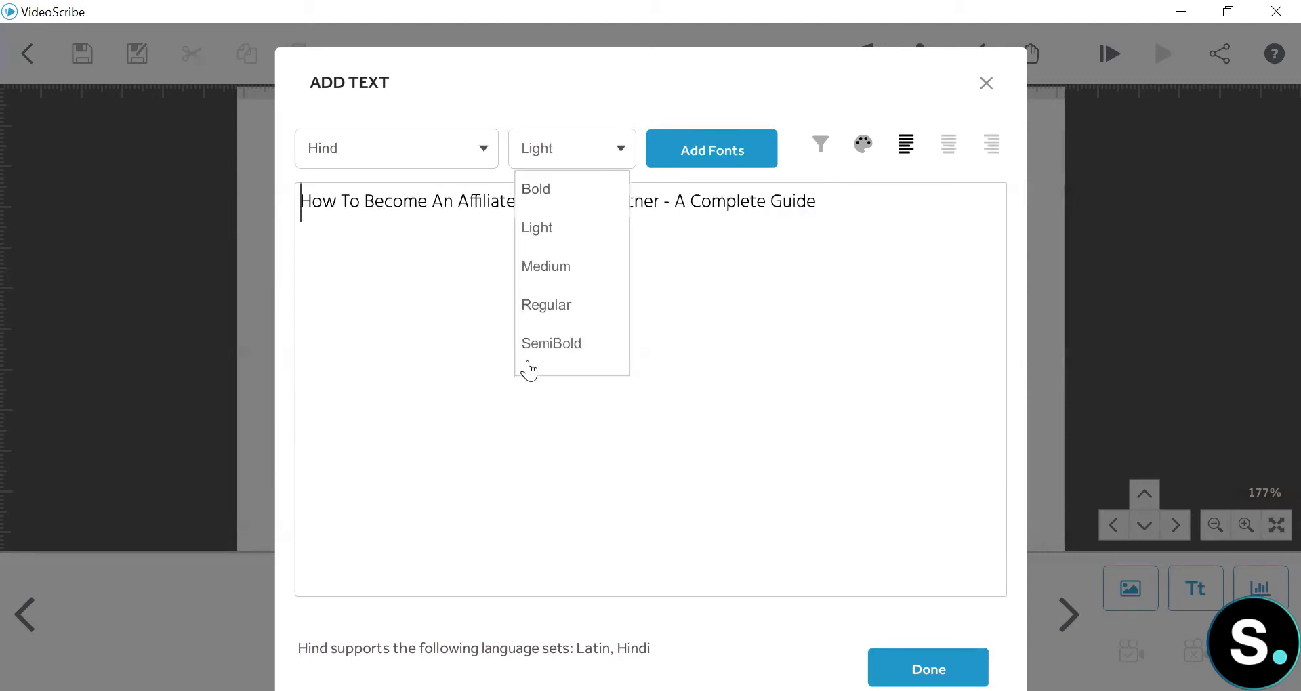
left_click(552, 269)
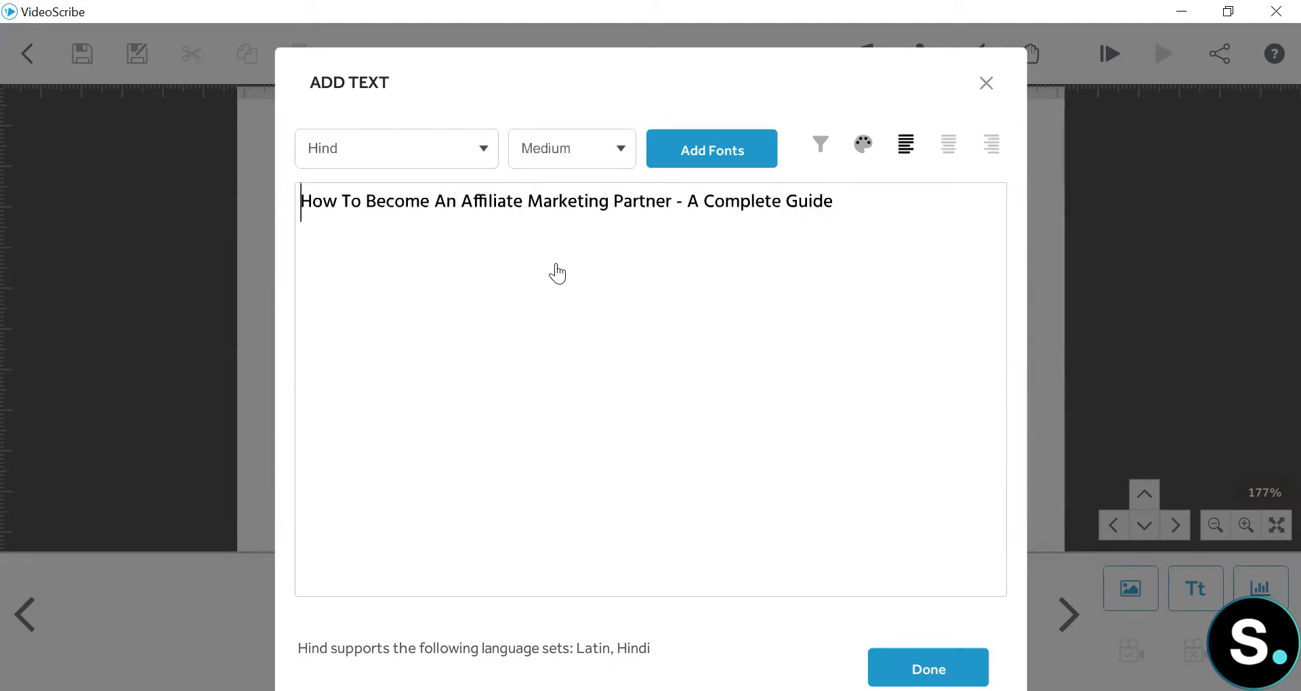
Apply the Alef font to the title through the additional fonts and colour the text blue, #507dbf.
left_click(708, 160)
left_click(754, 211)
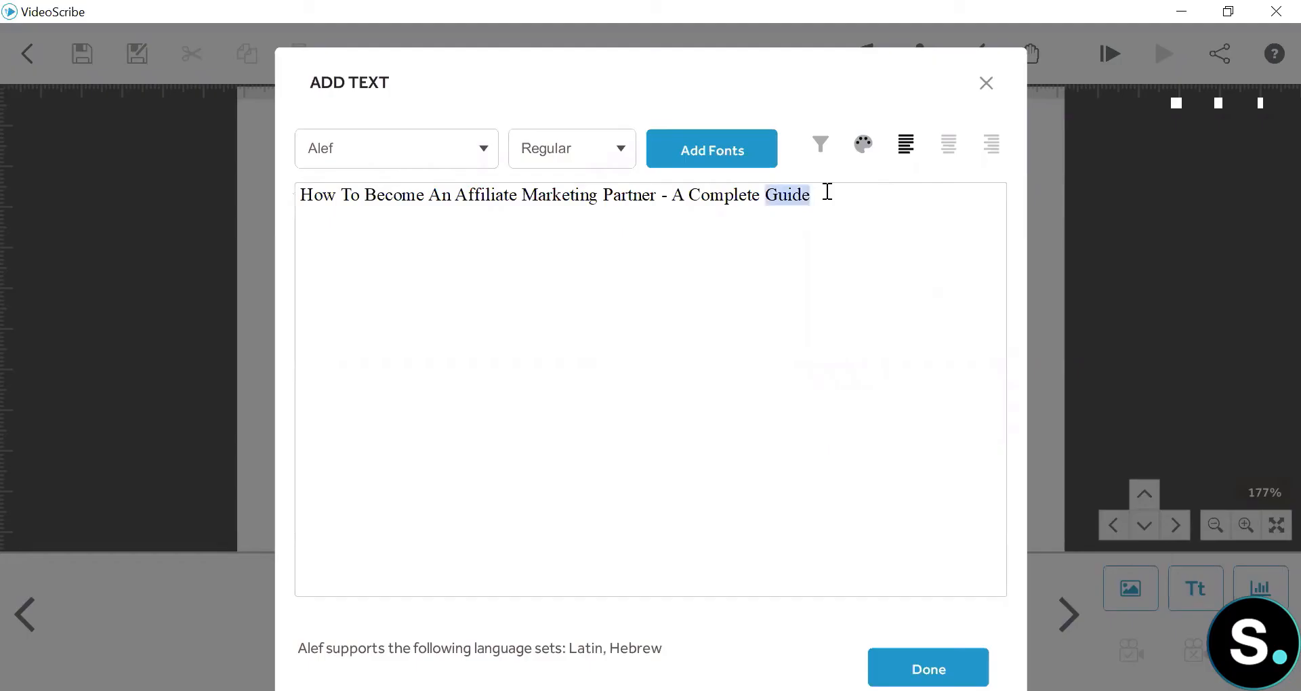
key("ctrl+a")
left_click(861, 145)
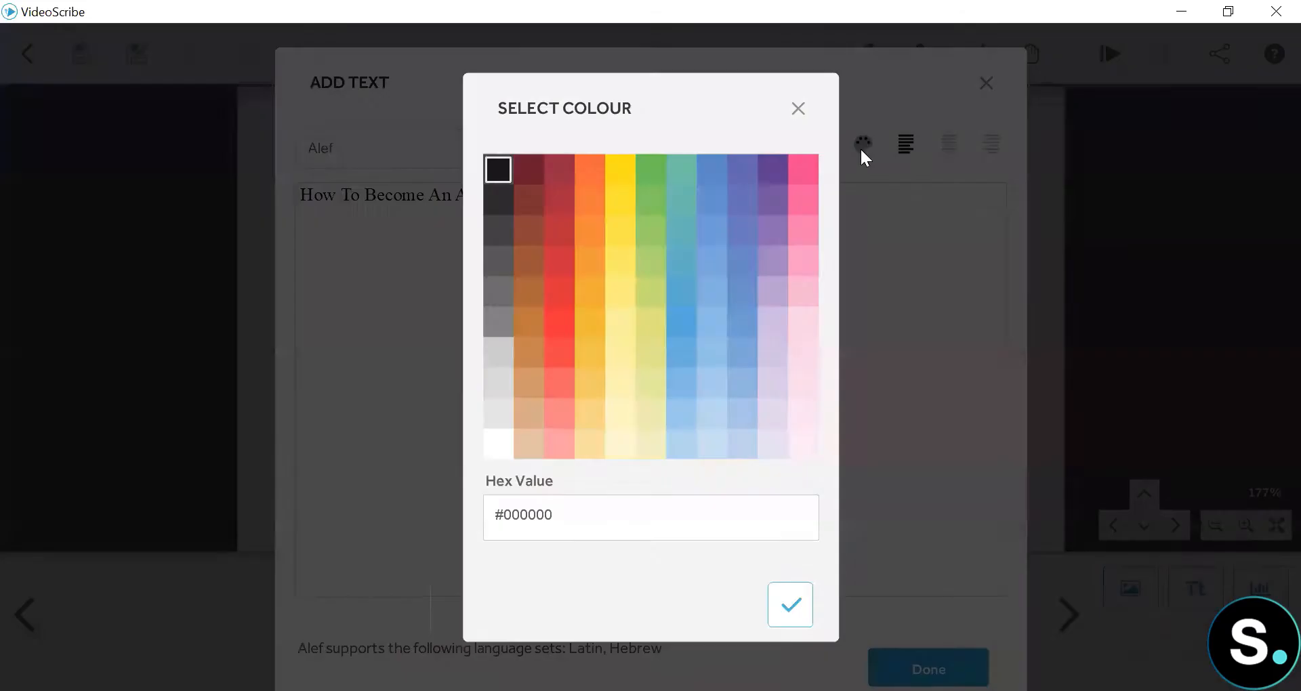
left_click(711, 169)
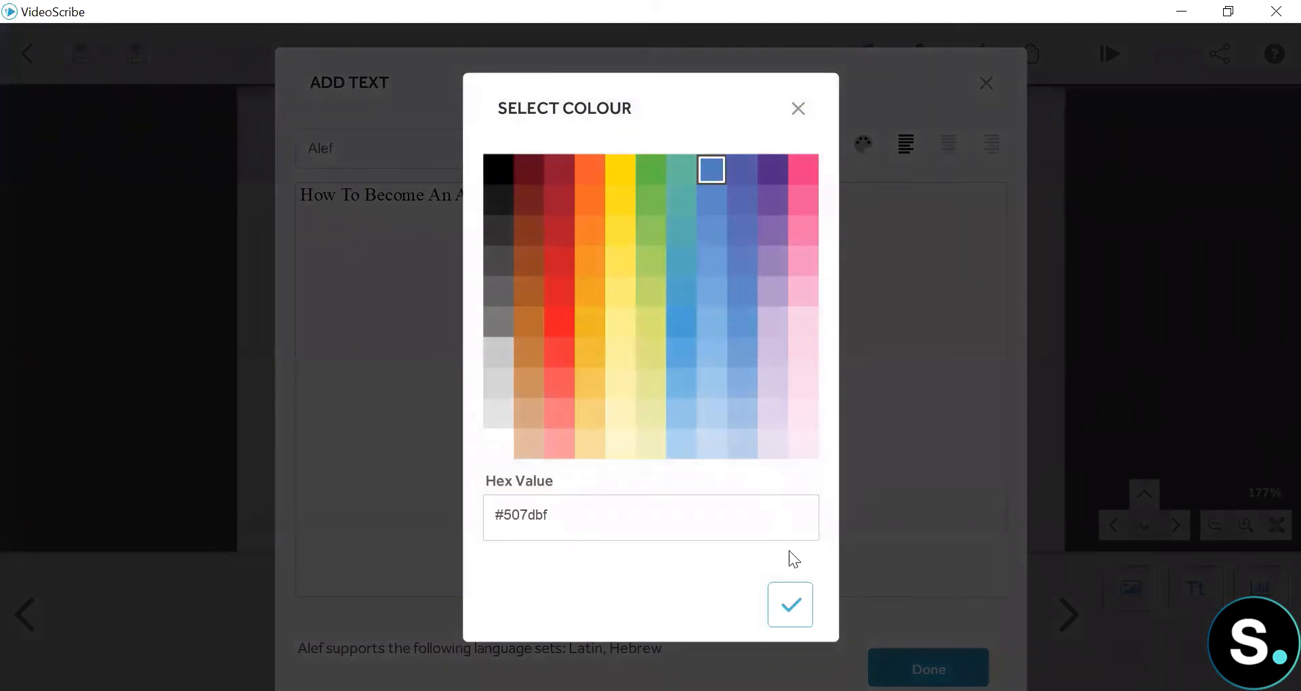
left_click(790, 605)
left_click(799, 110)
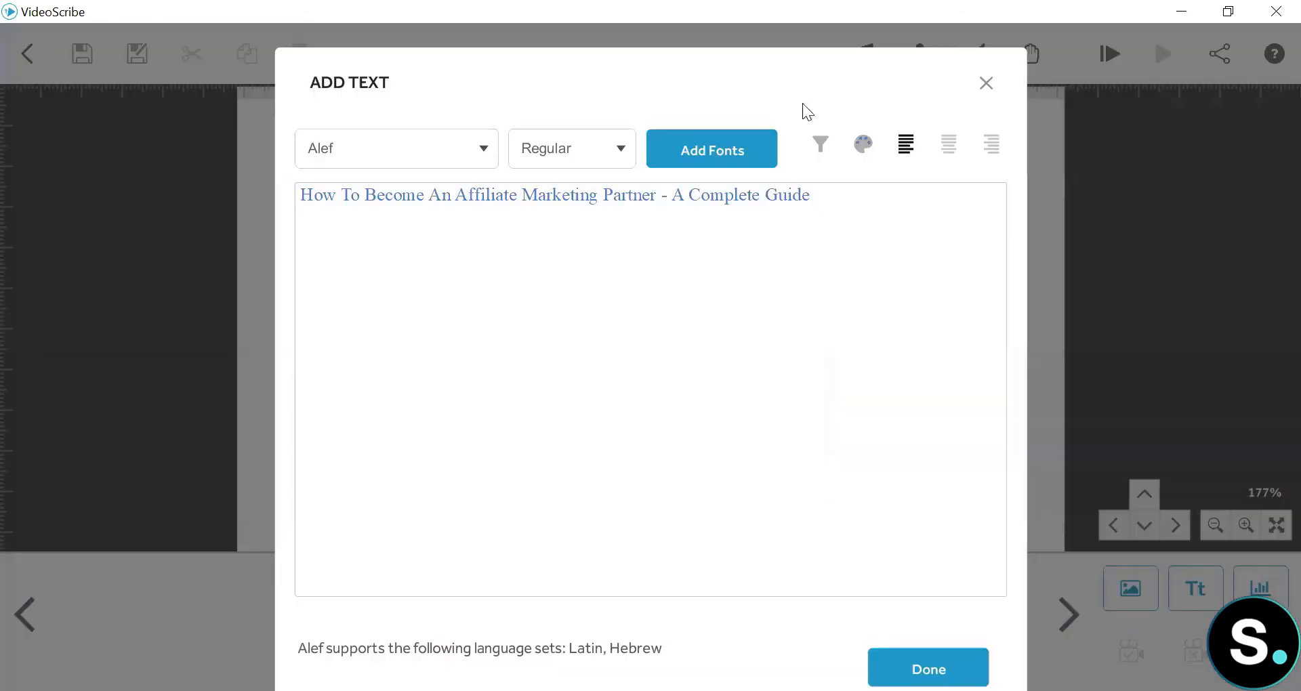
Try centre and right alignment on the title text and return it to left alignment.
left_click(952, 149)
left_click(988, 153)
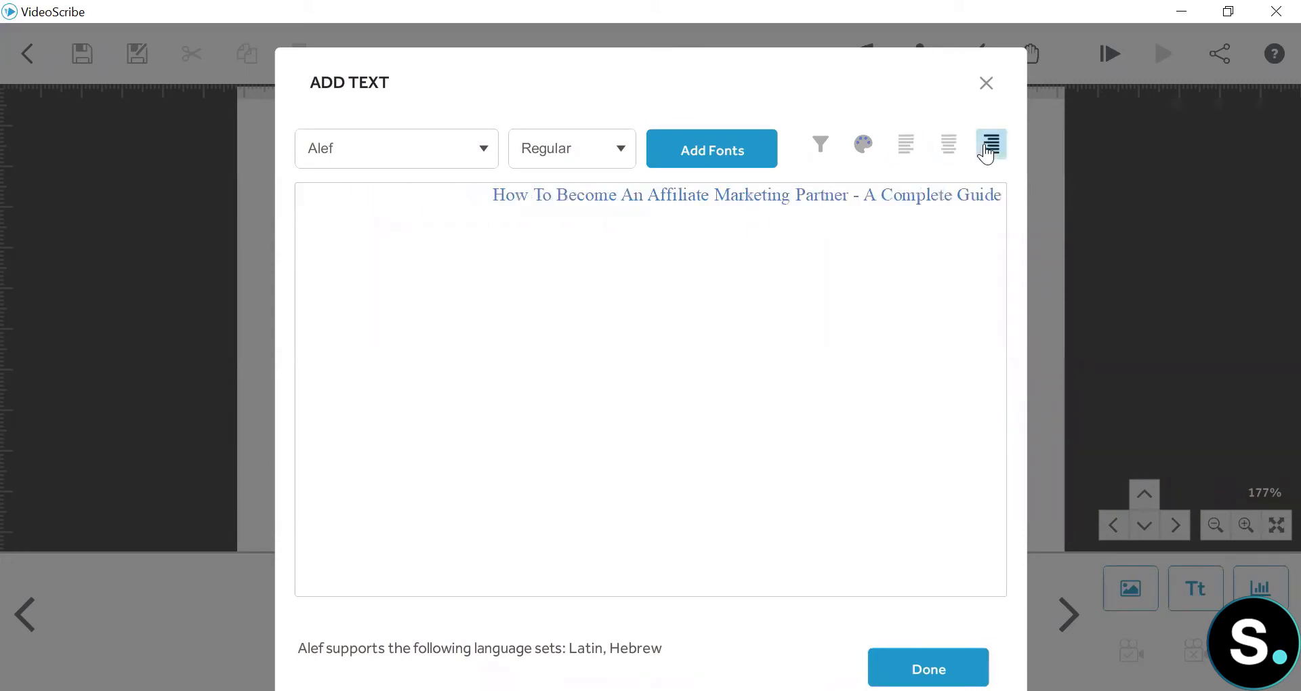
left_click(904, 151)
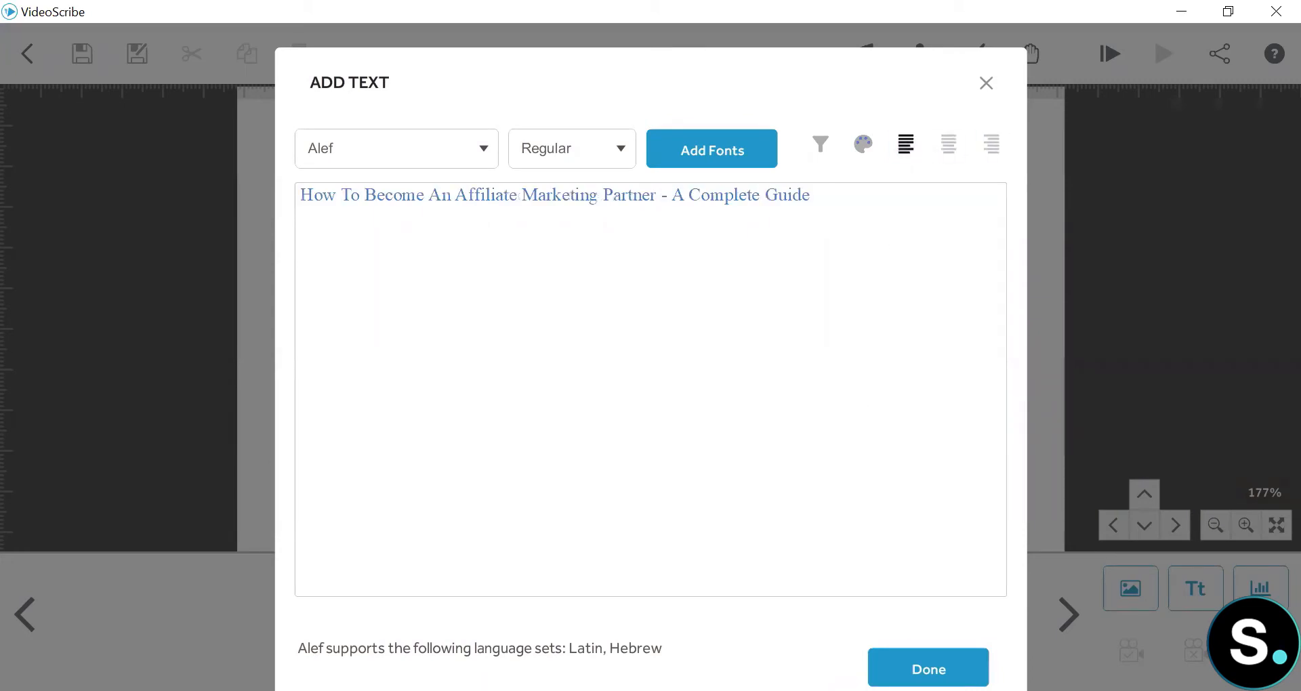
Place the finished title on the canvas, resize it to fit the page width, and position it centred near the upper edge.
left_click(913, 659)
left_click_drag(668, 332, 403, 312)
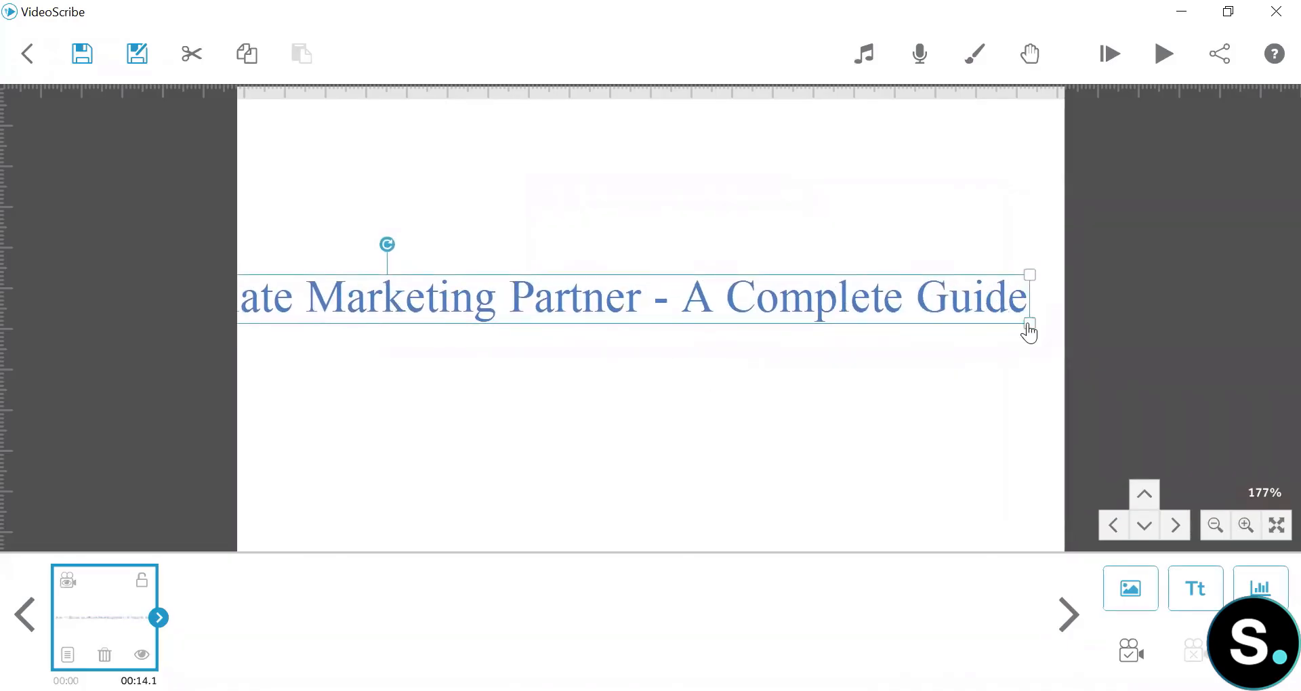
left_click_drag(1028, 324, 942, 320)
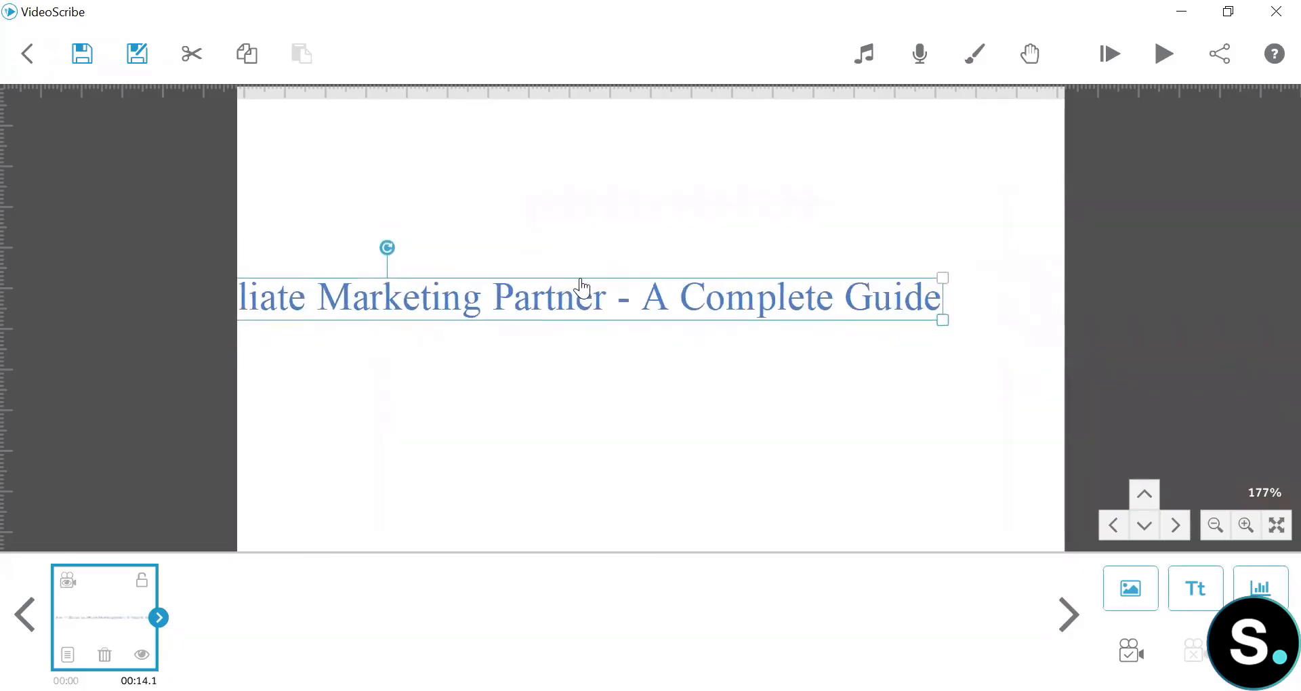
scroll(569, 279, "up", 1)
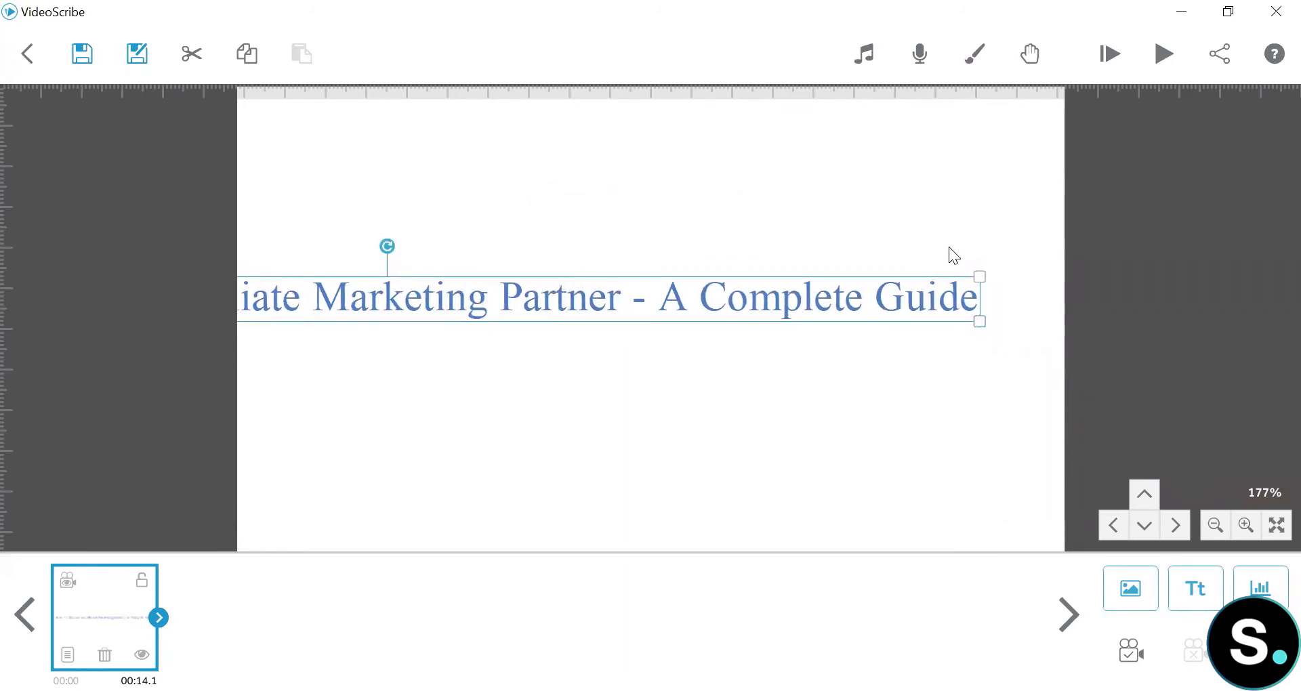
scroll(980, 324, "down", 5)
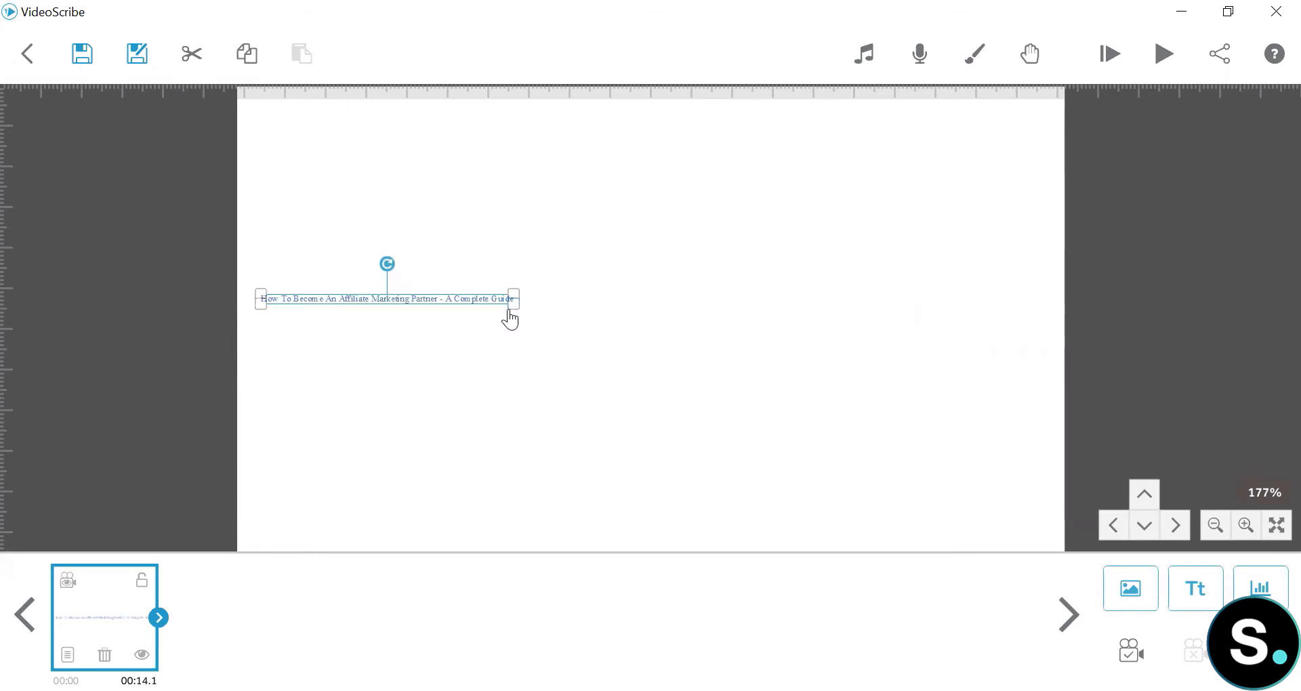
scroll(511, 317, "up", 5)
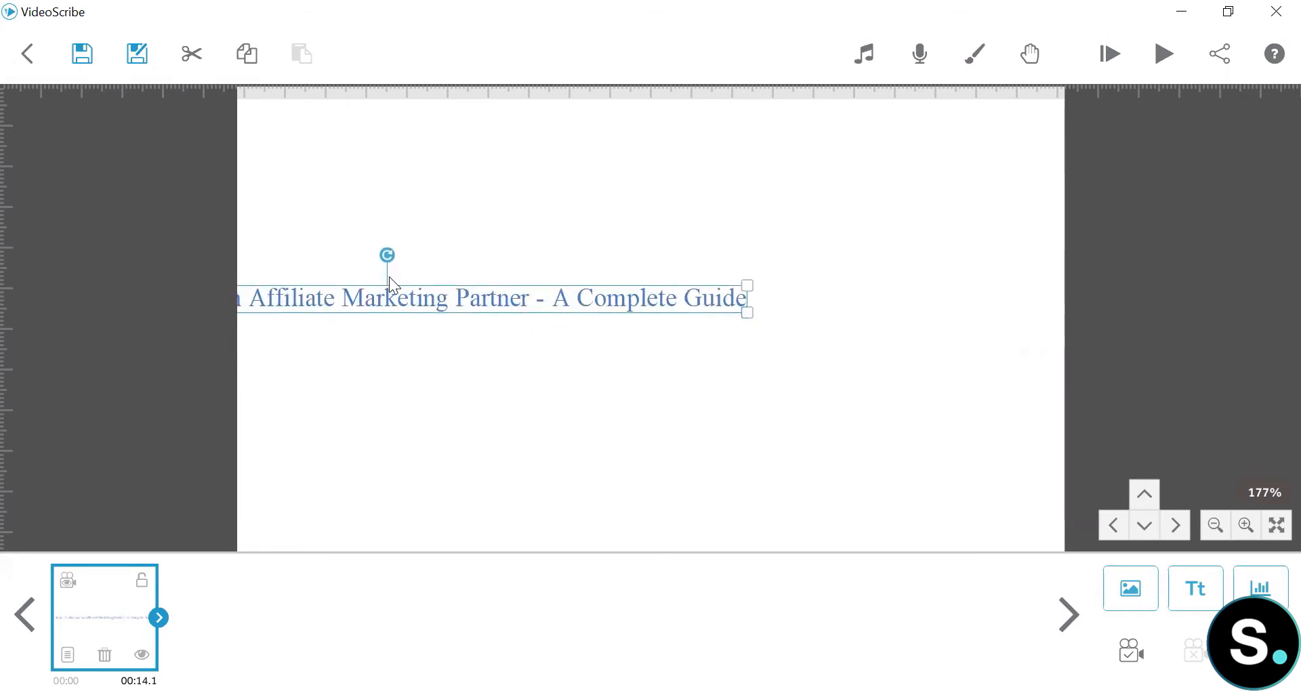
left_click_drag(385, 297, 640, 163)
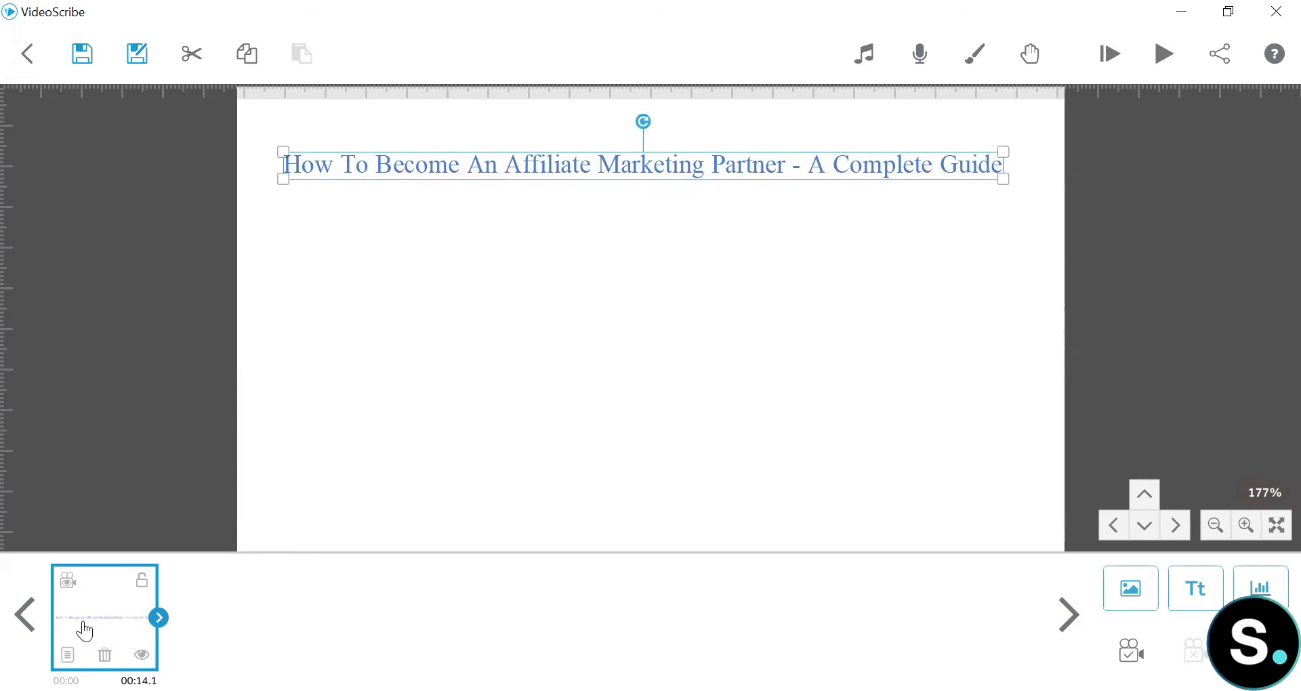
Bring the title element into the centre of the view and lock it.
left_click(85, 631)
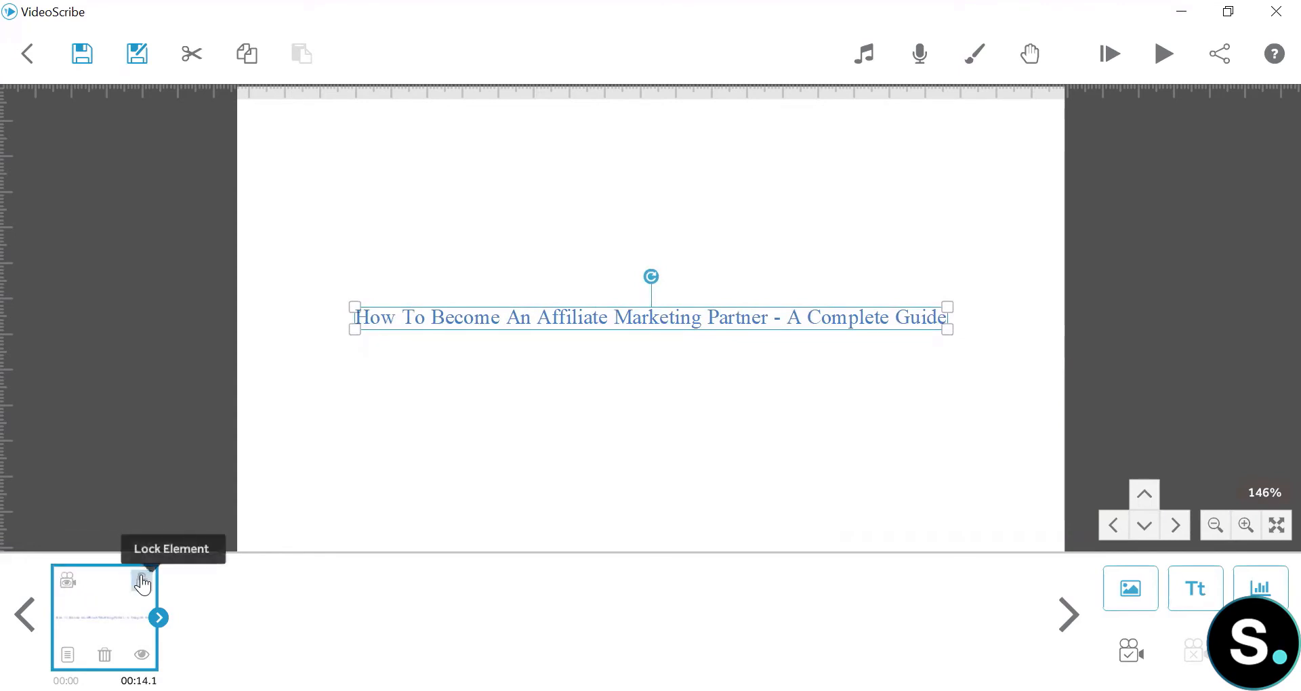
left_click(142, 582)
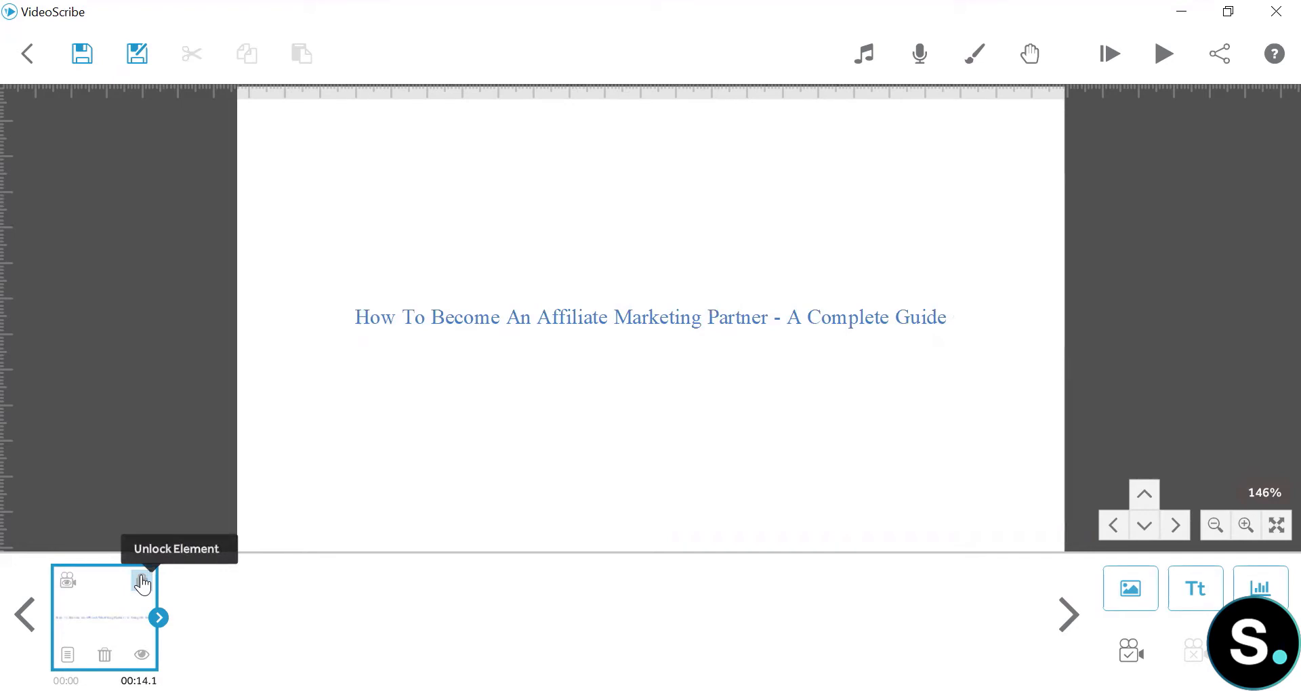
Unlock the title element, toggle its visibility off and on, and set its camera to the current position.
left_click(142, 583)
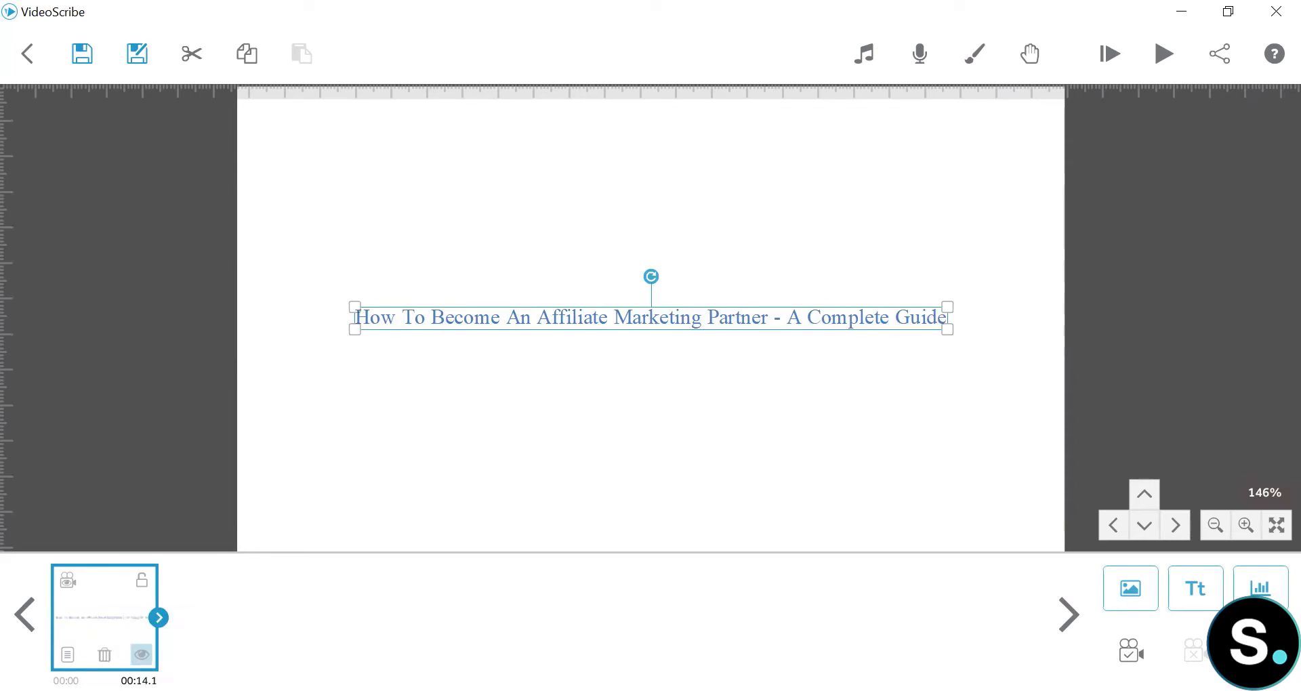
left_click(142, 654)
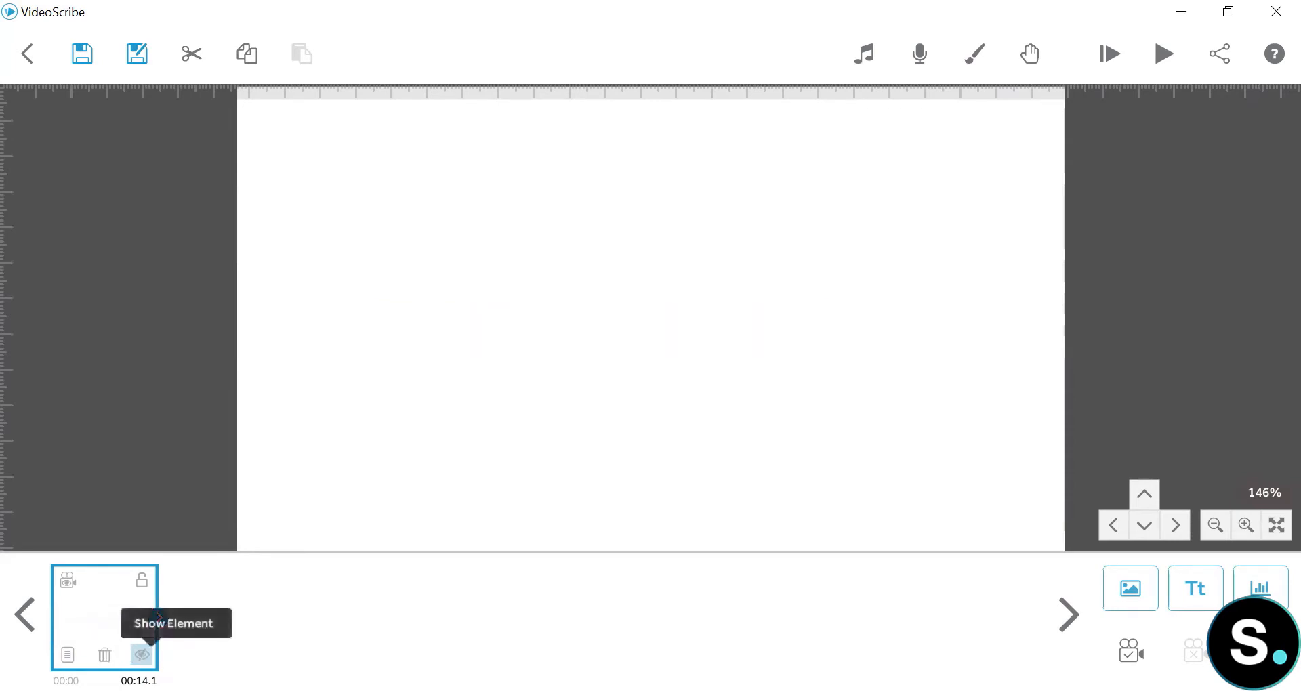
left_click(141, 655)
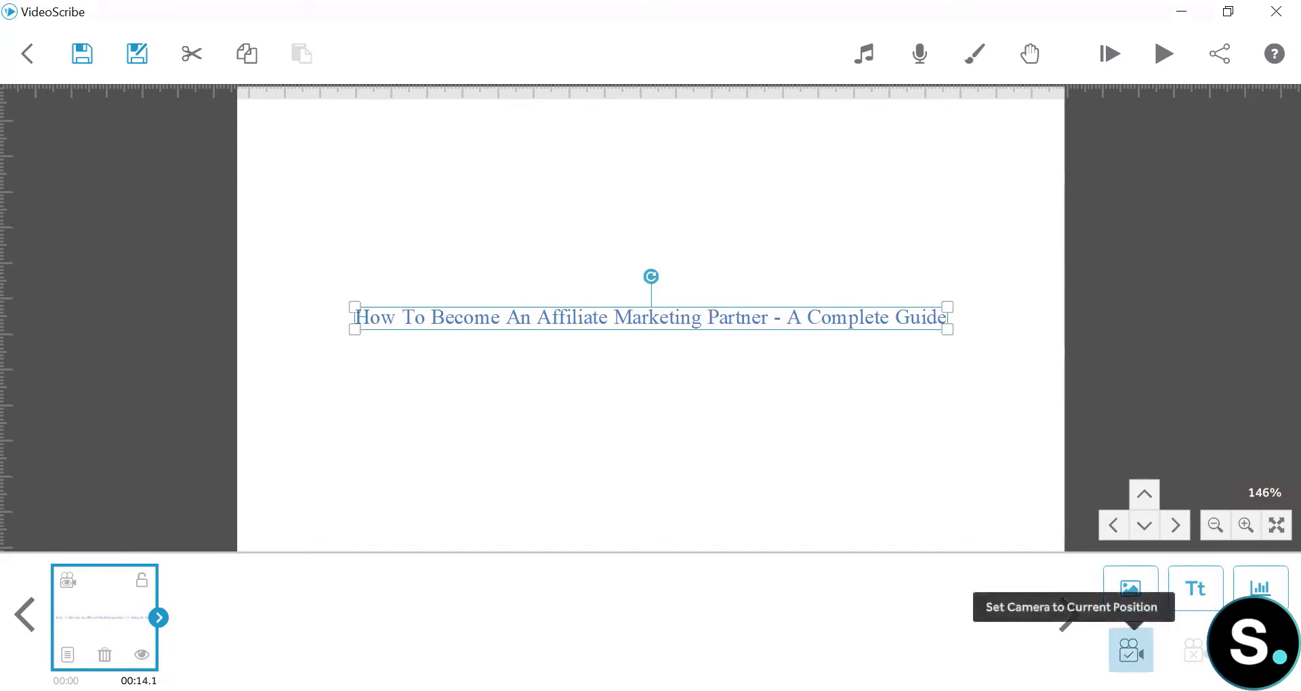
left_click(1130, 652)
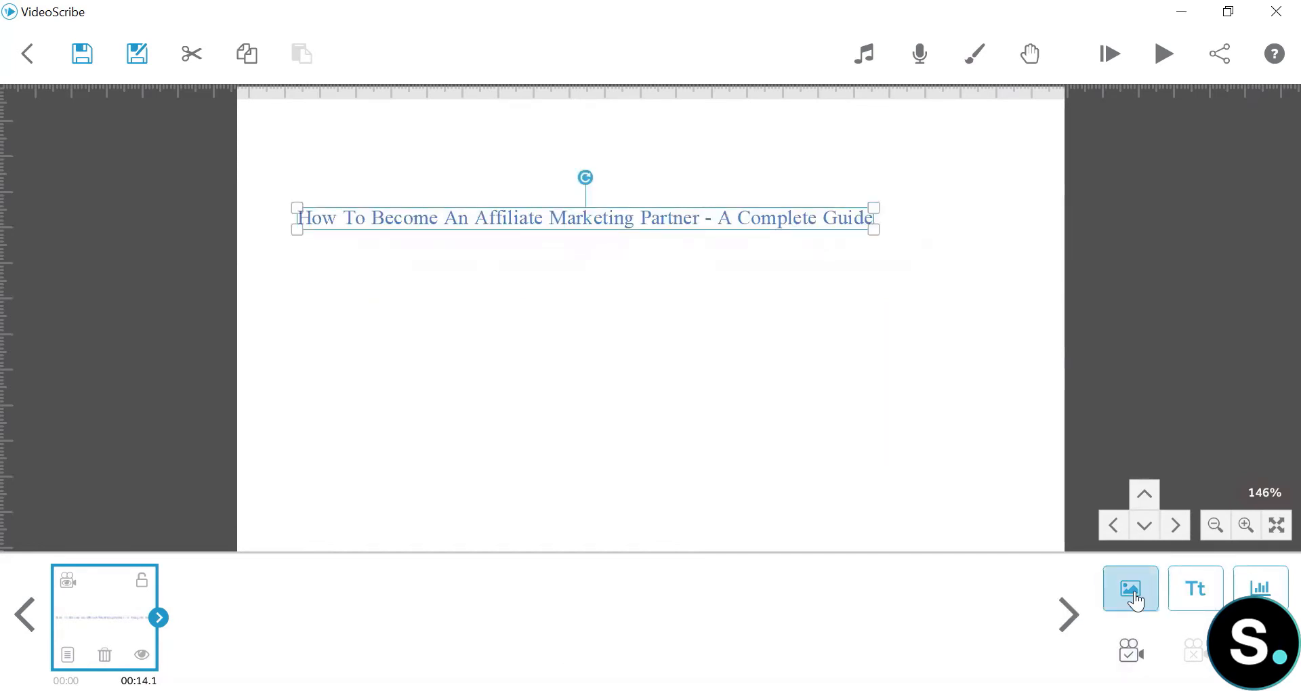
Browse the Arrows, Buildings and Callout categories of the image library.
left_click(1134, 598)
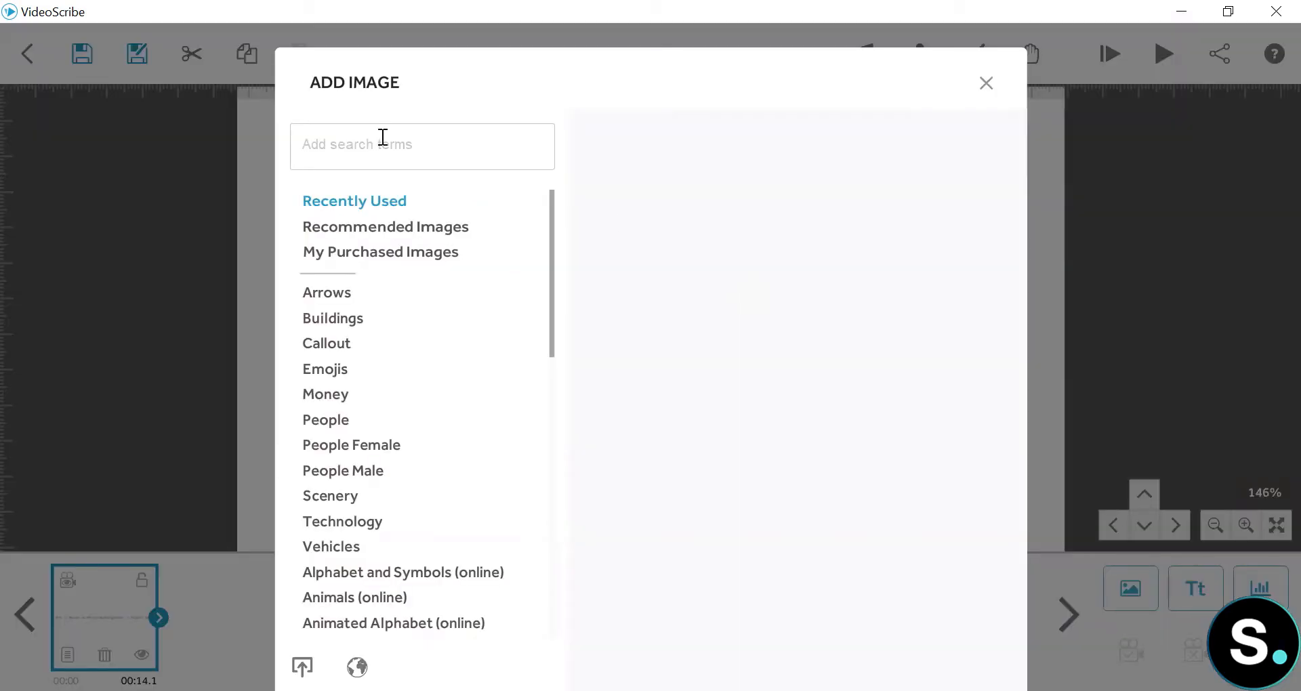
scroll(377, 287, "down", 1)
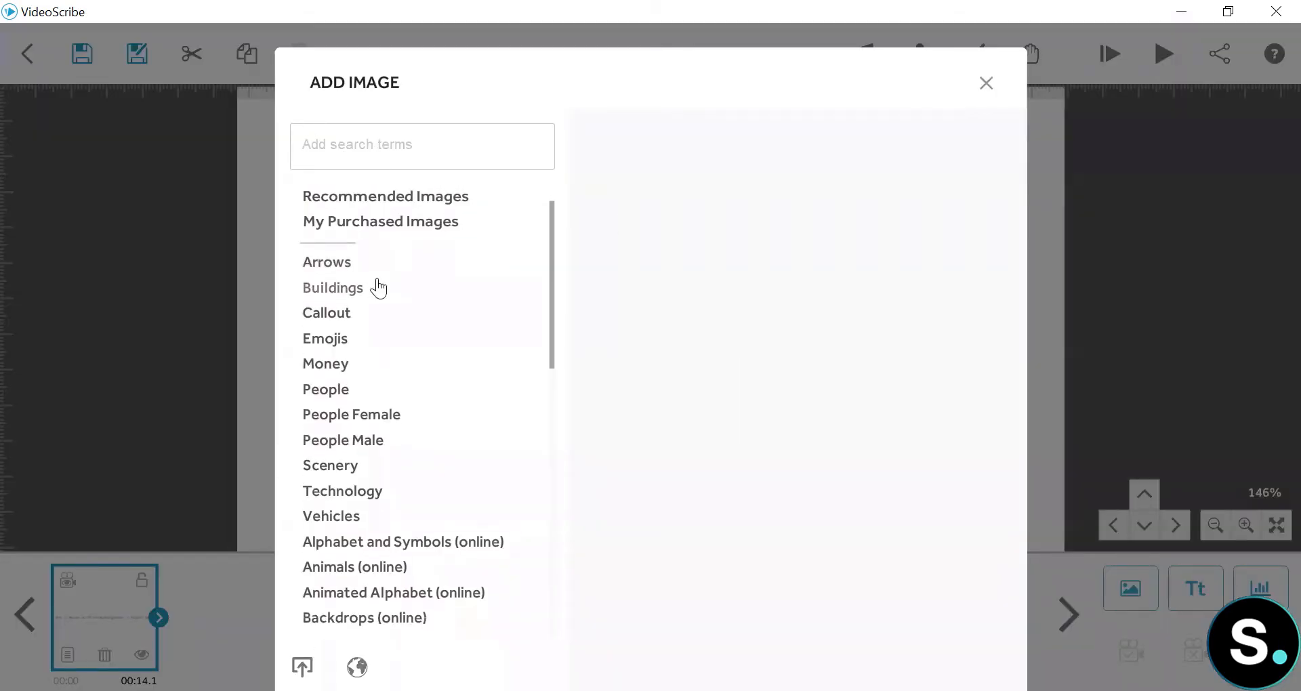
scroll(343, 291, "up", 1)
left_click(341, 292)
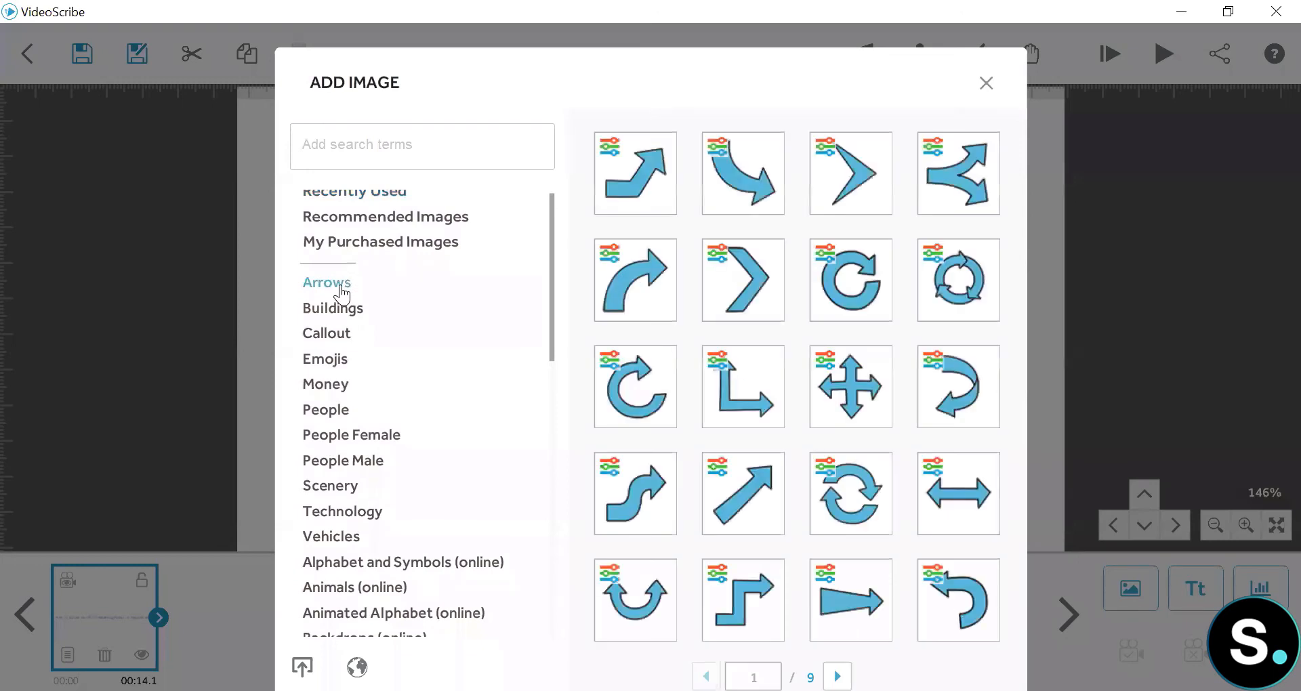
left_click(355, 315)
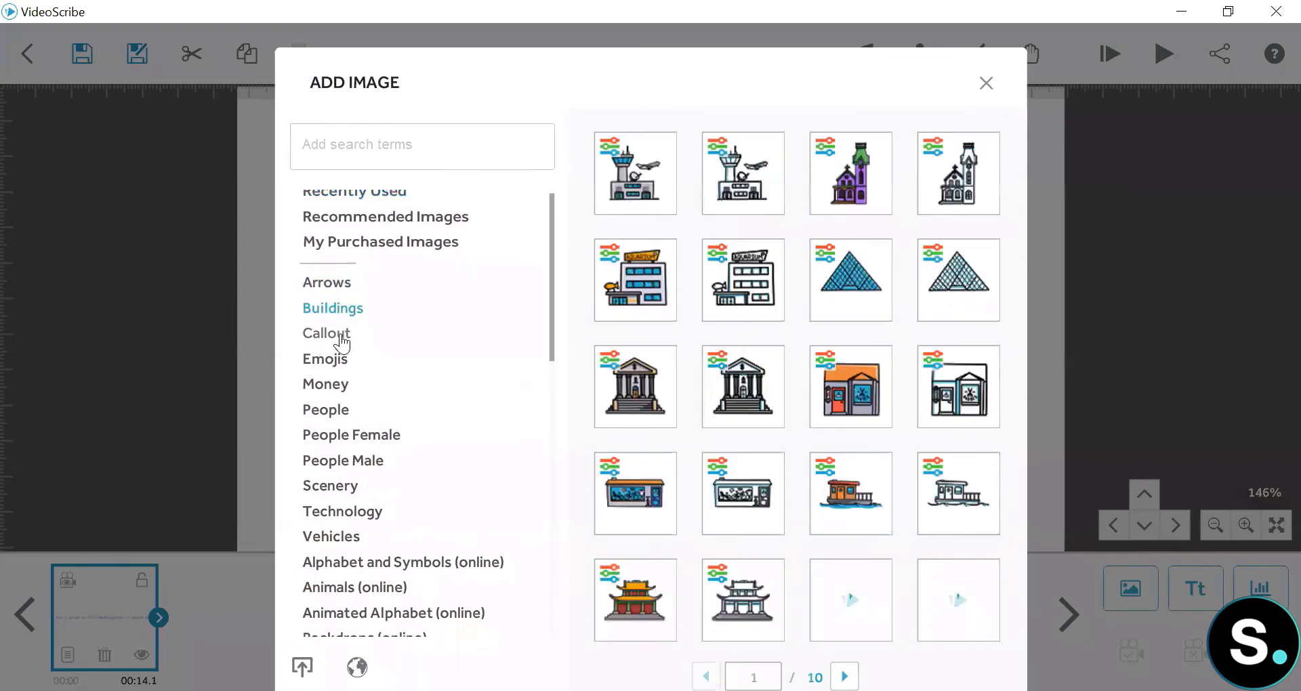
left_click(341, 335)
scroll(439, 436, "down", 6)
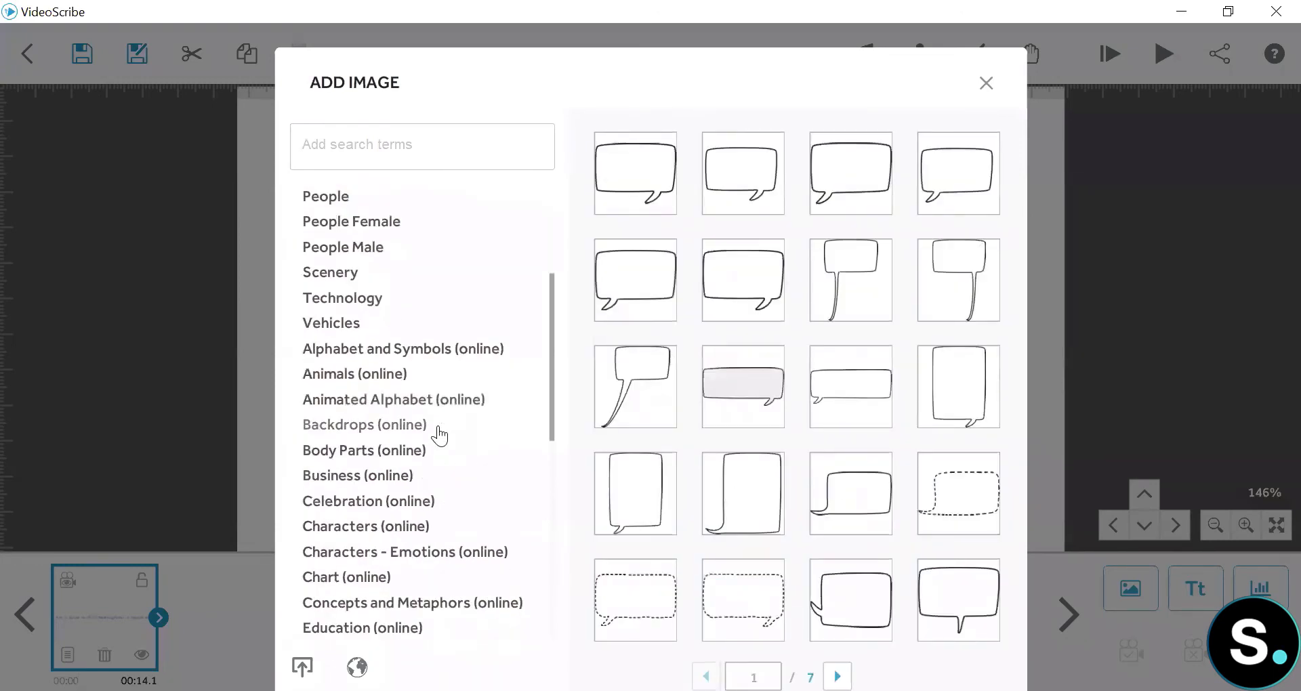
Add the coloured businessman with a red megaphone from page 5 of the Business (online) image category.
left_click(415, 474)
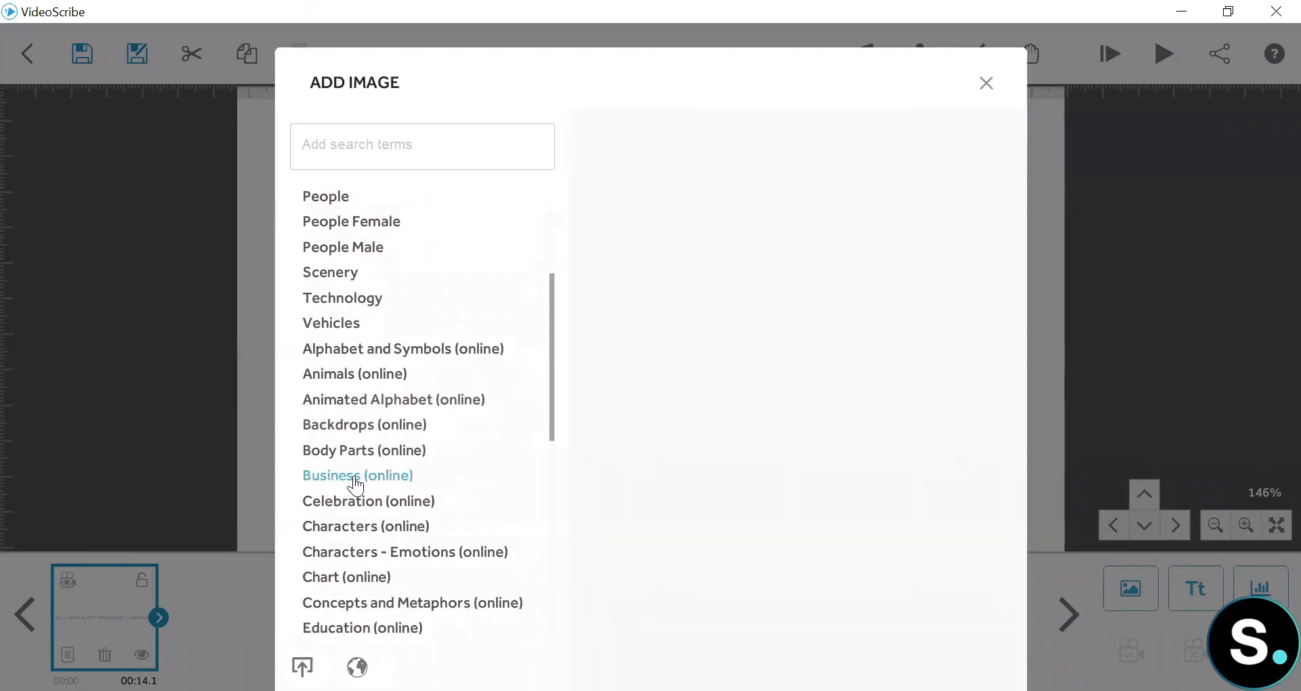
scroll(743, 617, "down", 4)
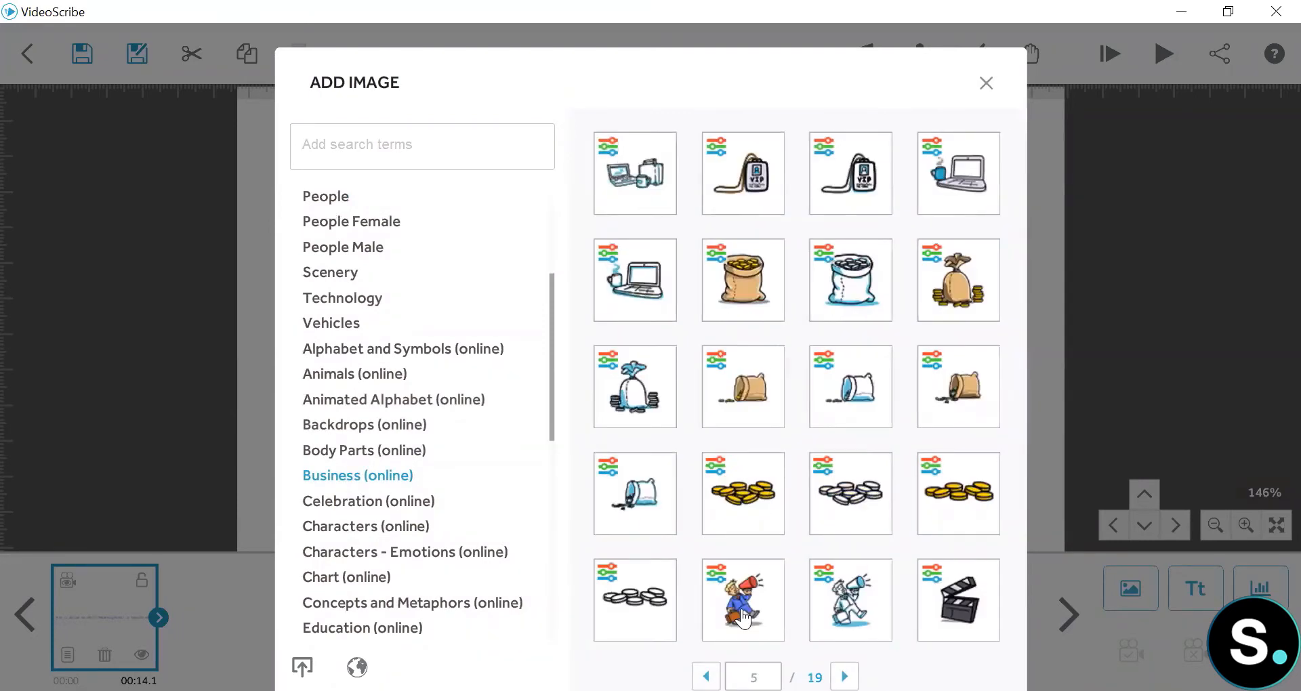
left_click(744, 600)
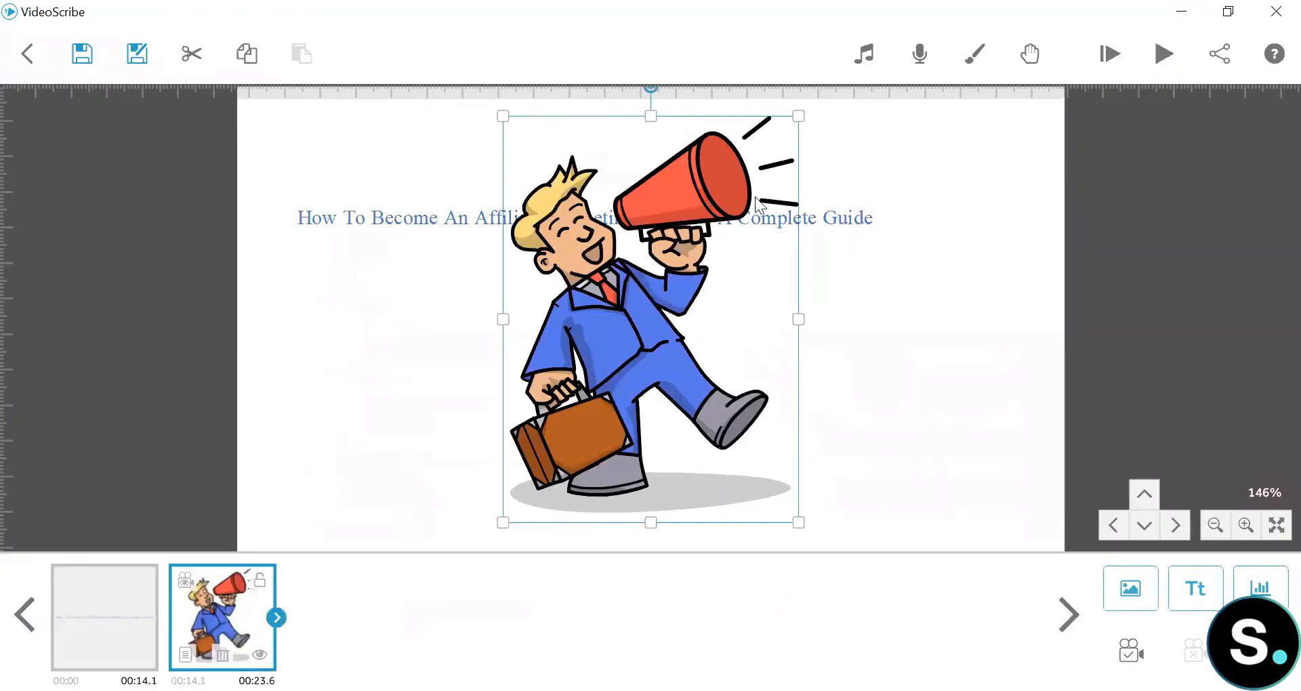
Shrink the businessman image to less than half its size and place it just past the end of the title.
left_click_drag(800, 126, 713, 237)
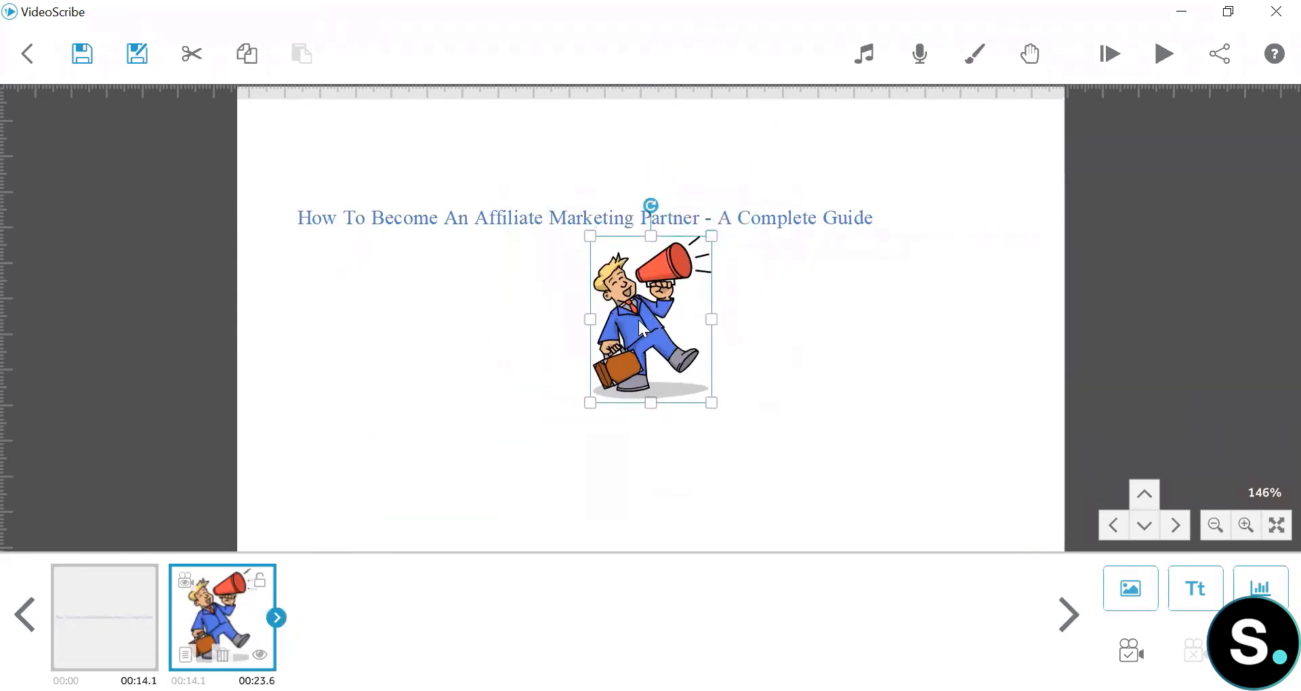
left_click_drag(645, 329, 526, 341)
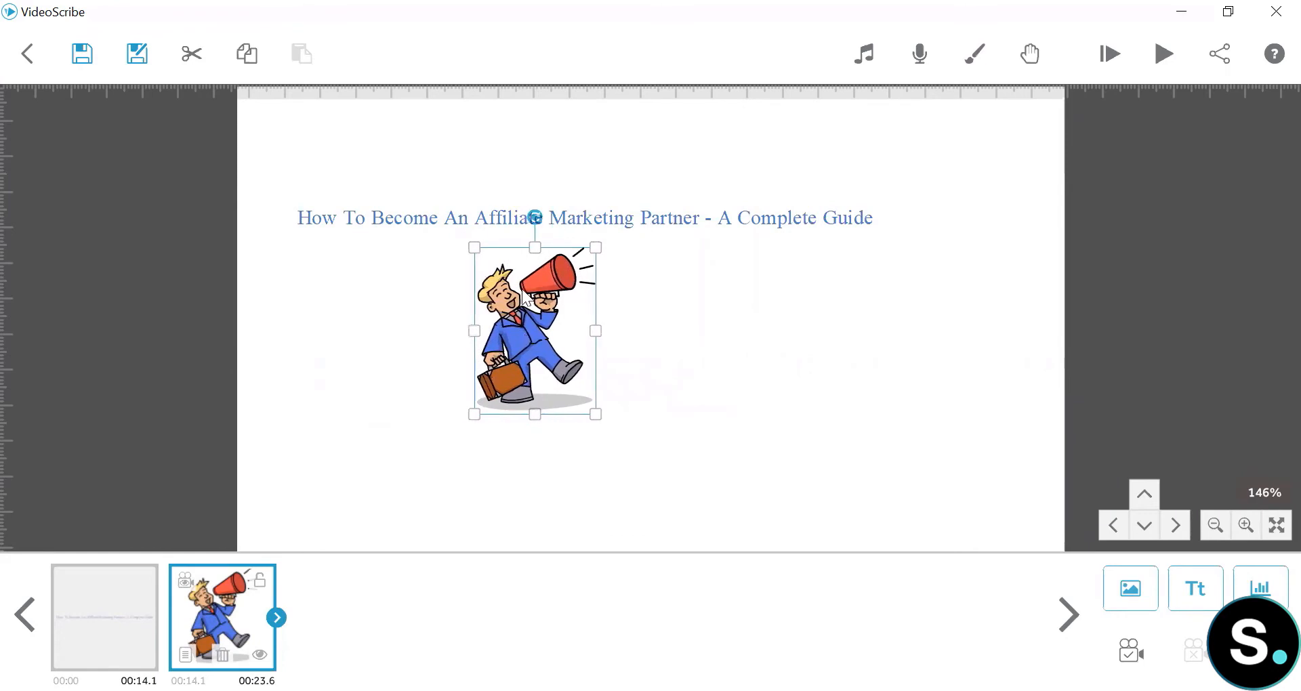
left_click_drag(529, 283, 533, 334)
mouse_move(533, 274)
left_mouse_down()
mouse_move(594, 282)
mouse_move(444, 299)
mouse_move(510, 278)
mouse_move(535, 293)
left_mouse_up()
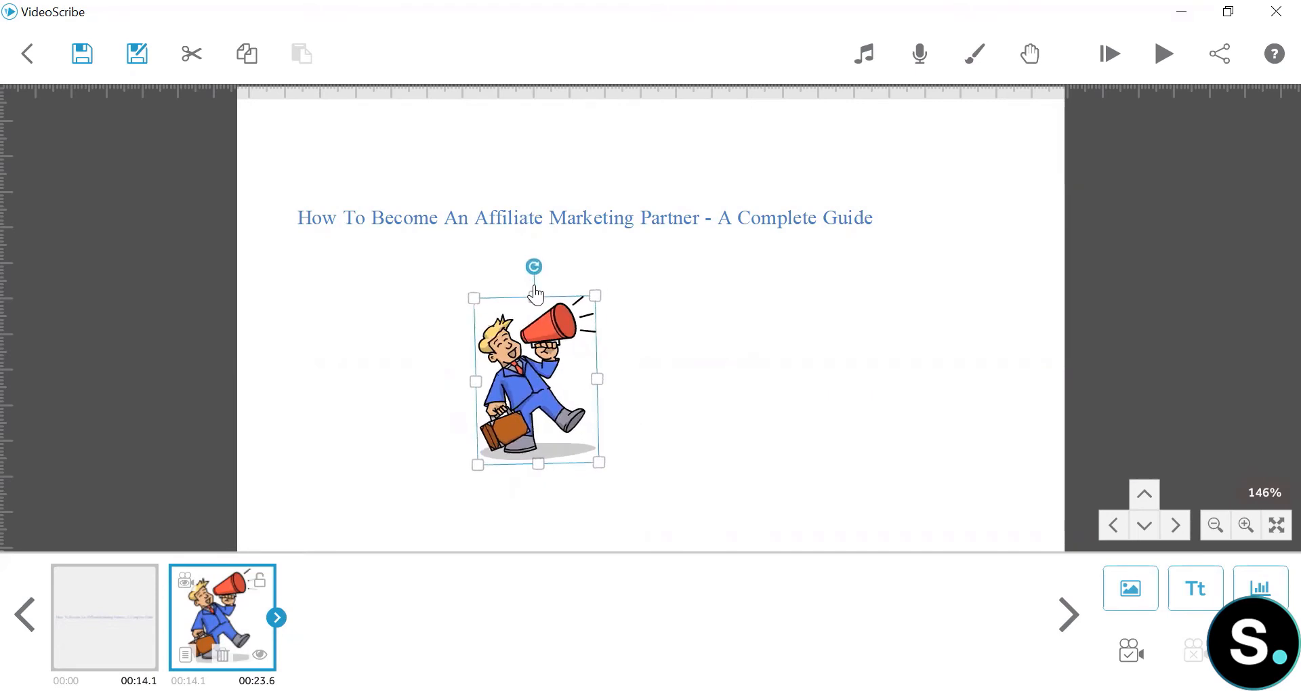
left_click_drag(517, 383, 928, 278)
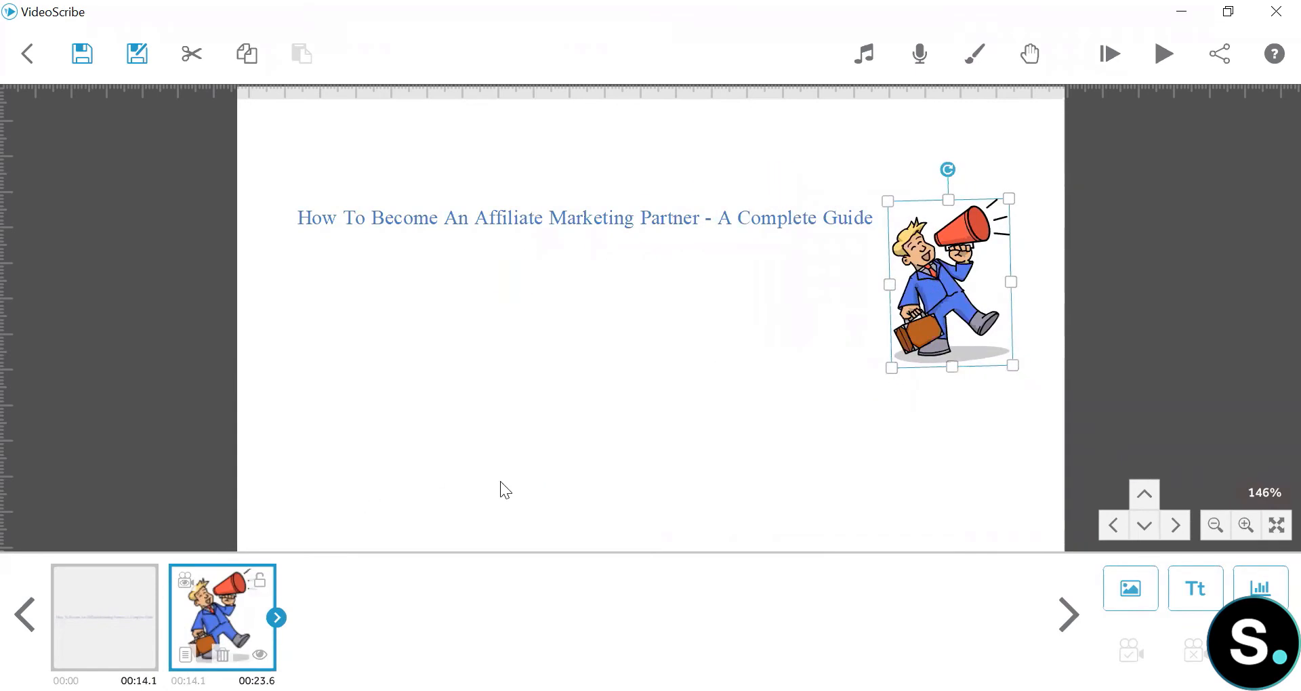
Give the businessman image a drop shadow with angle 150 and offset 10, plus a blur of 7 and glow of 10.
left_click(185, 654)
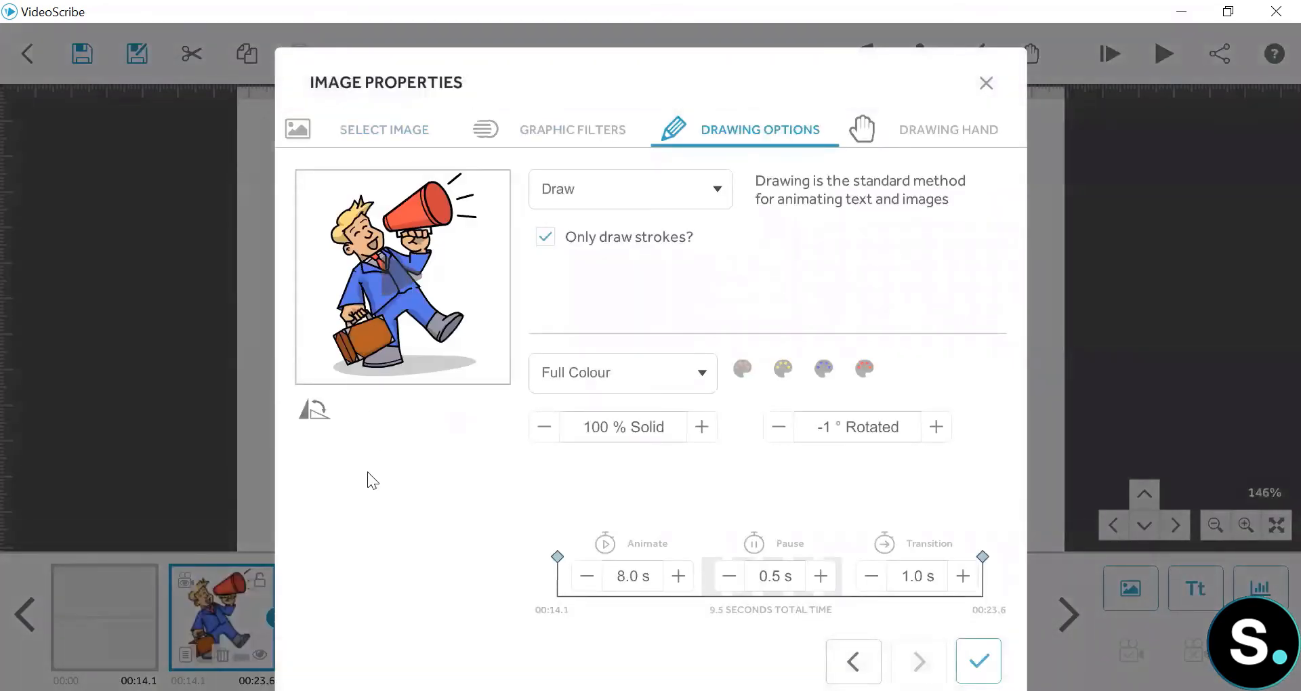
left_click(392, 135)
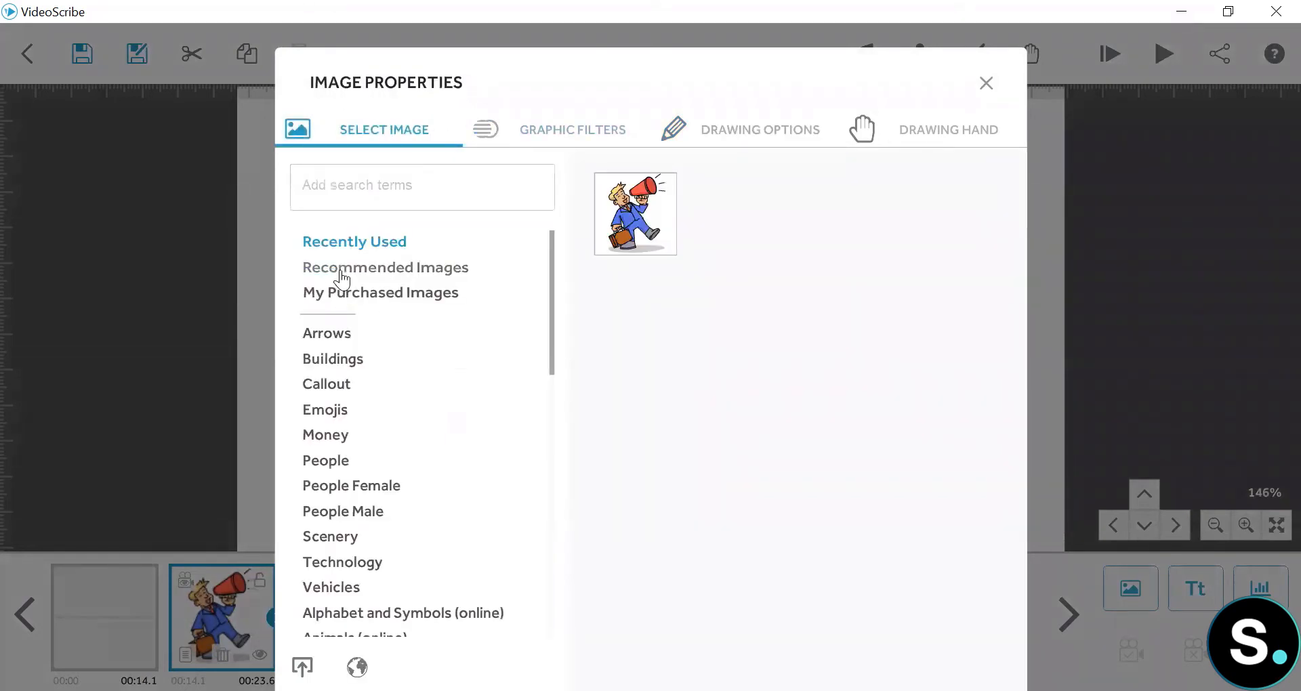
left_click(565, 139)
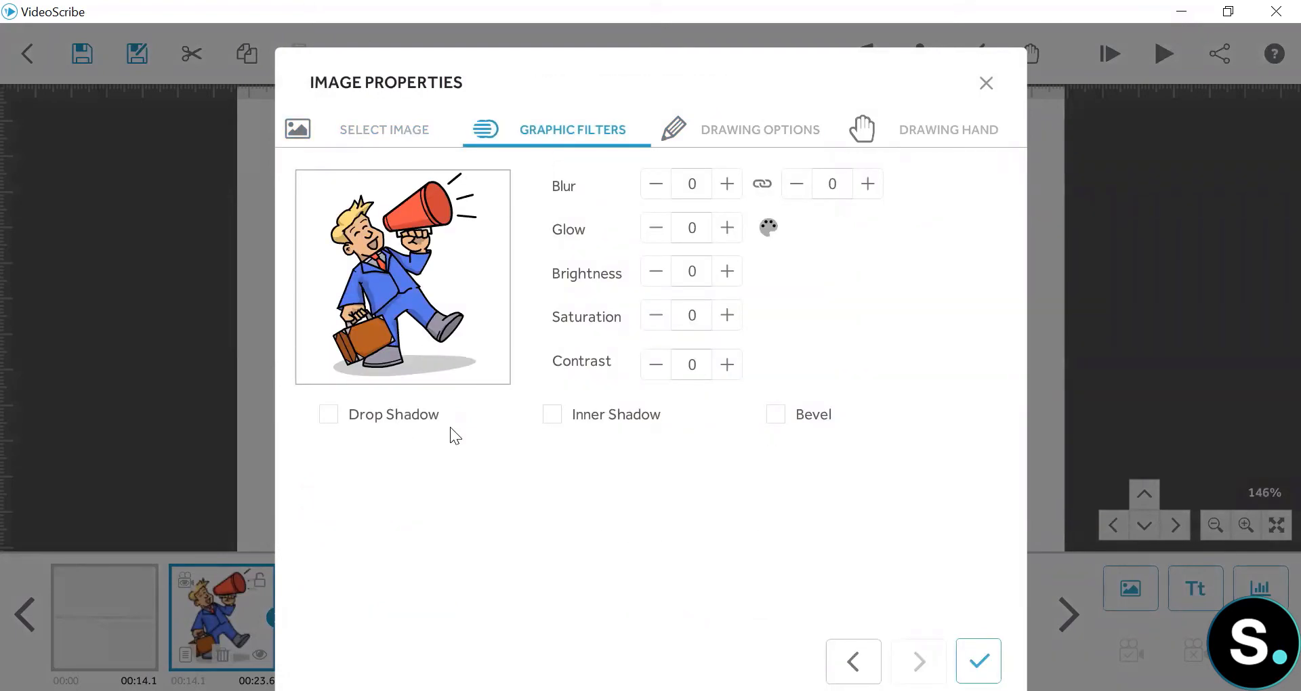
left_click(363, 422)
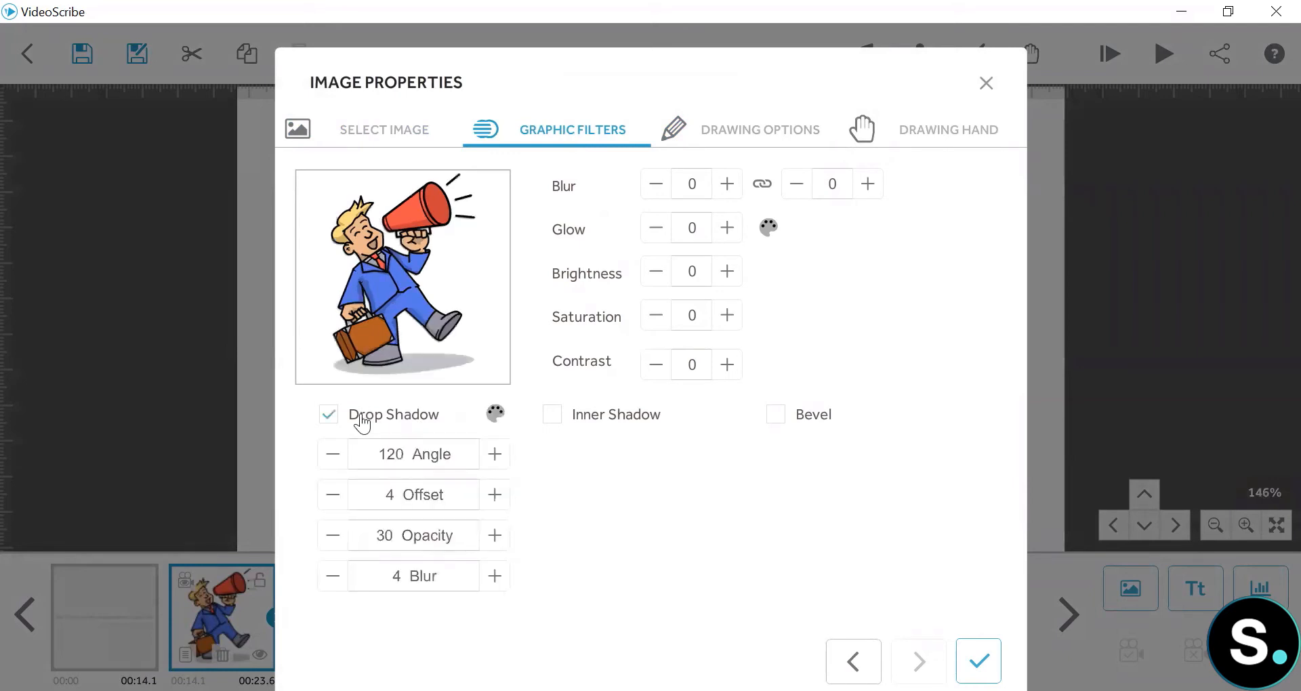
left_click(362, 422)
left_click(361, 423)
left_click(498, 455)
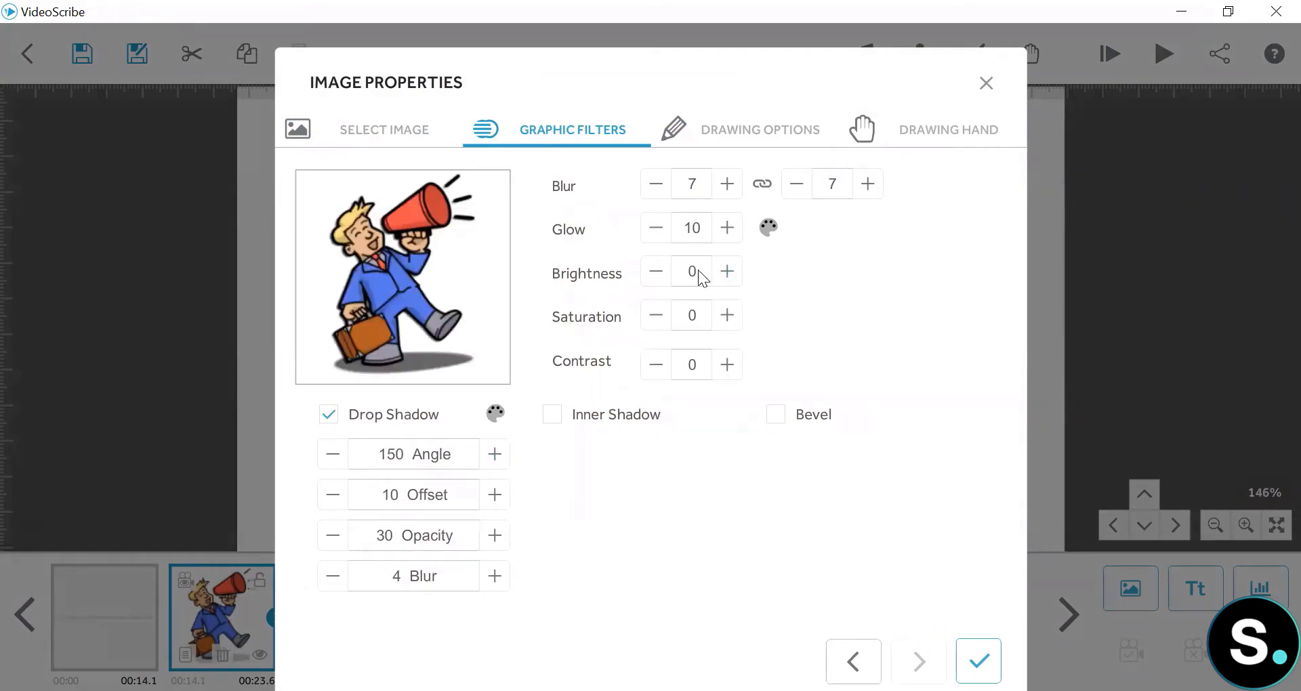
Set the businessman image's brightness filter to 10.
left_click(697, 274)
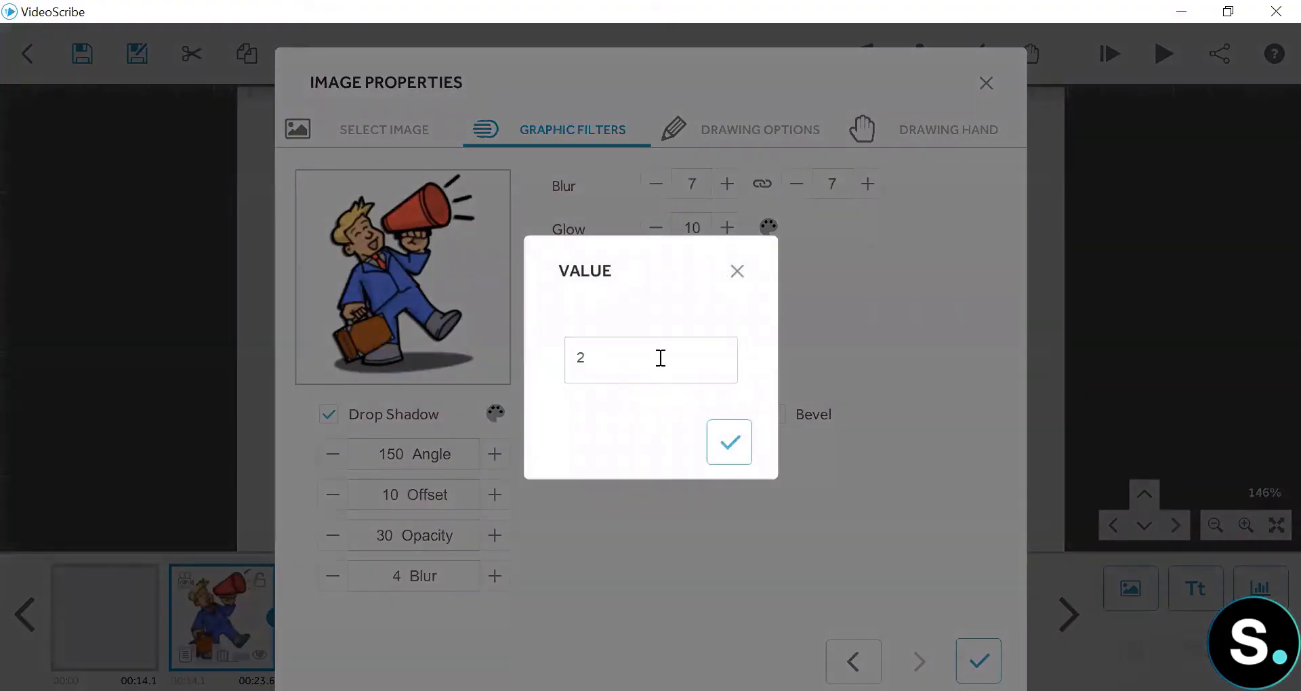
key("BackSpace")
type("10")
left_click(730, 453)
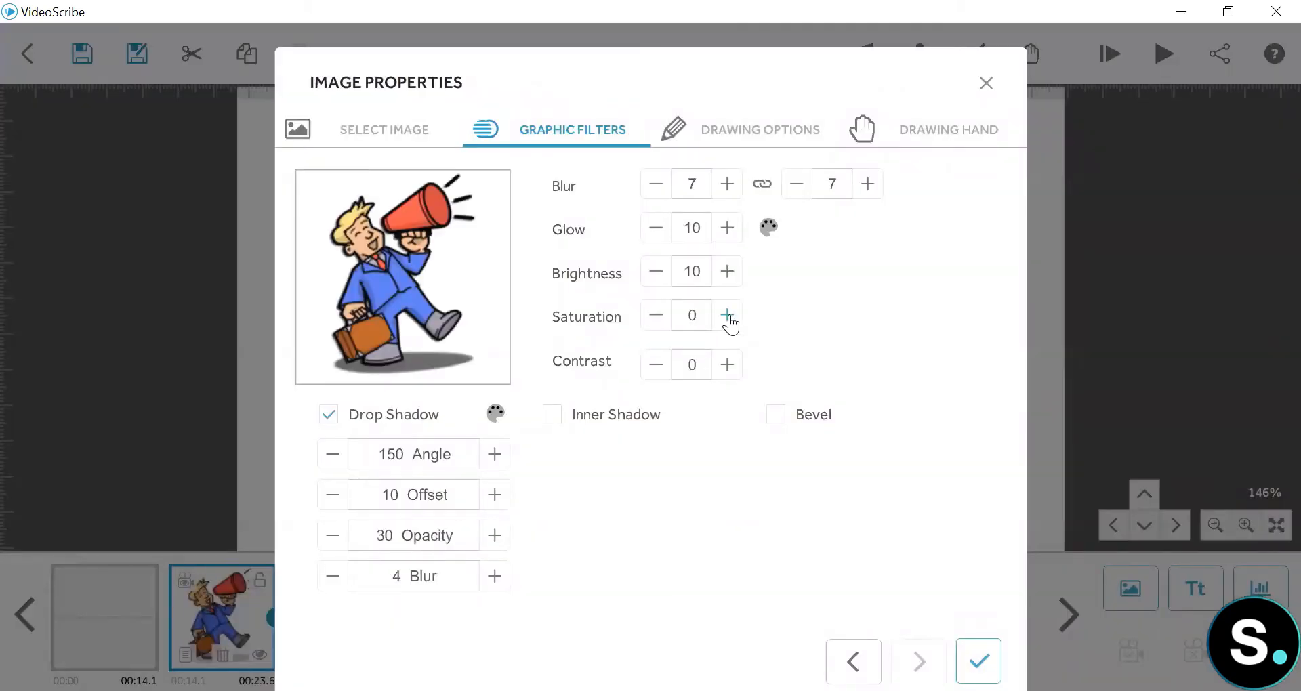
Try teal #60bb9c and a blue as the image's glow colour.
left_click(769, 229)
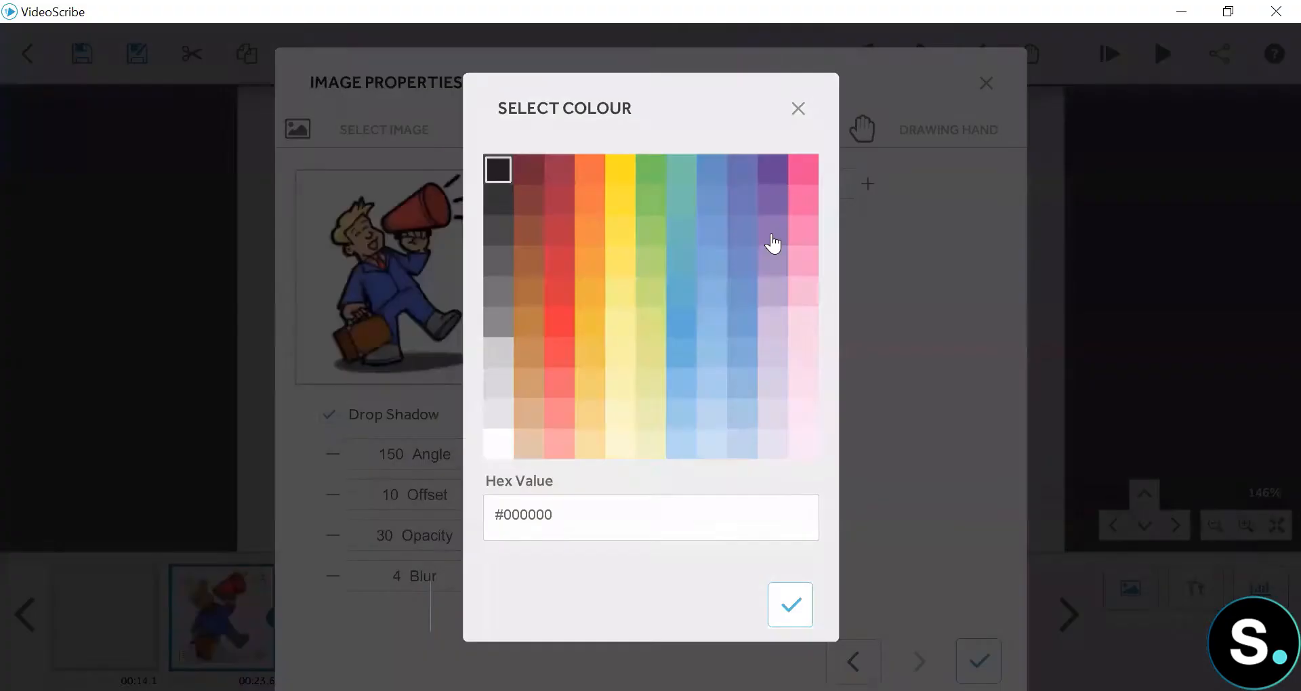
left_click(681, 175)
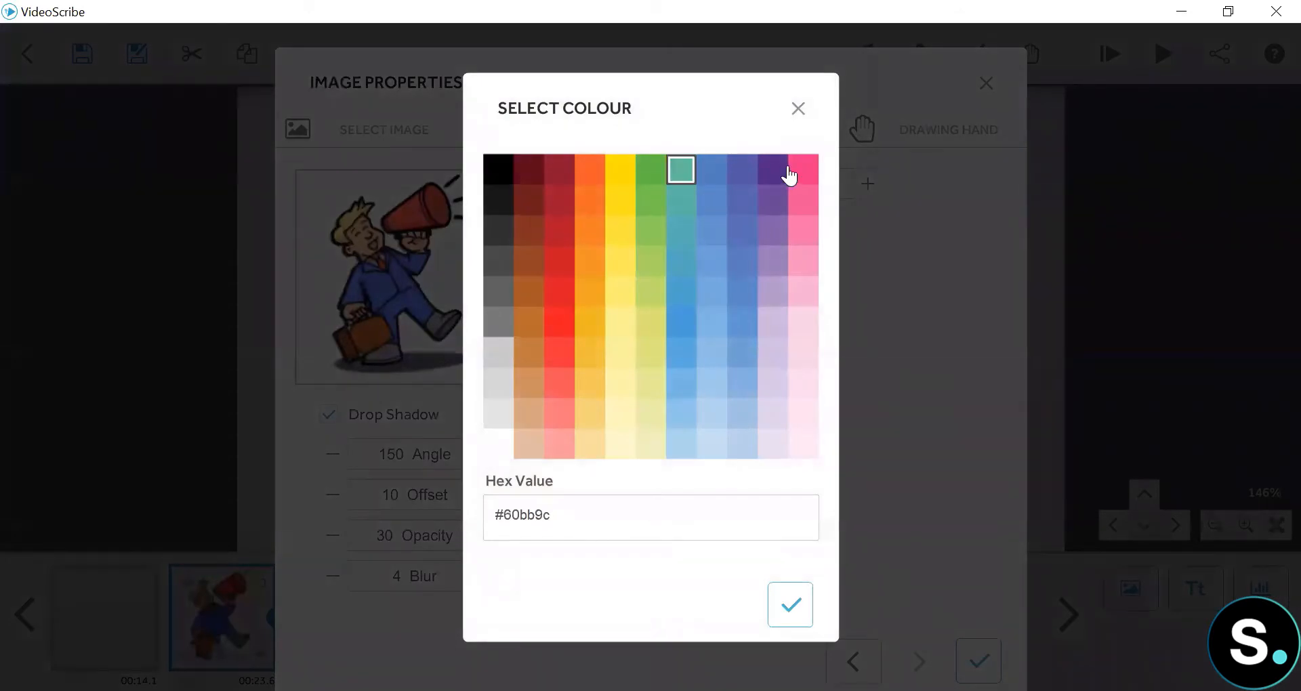
left_click(713, 173)
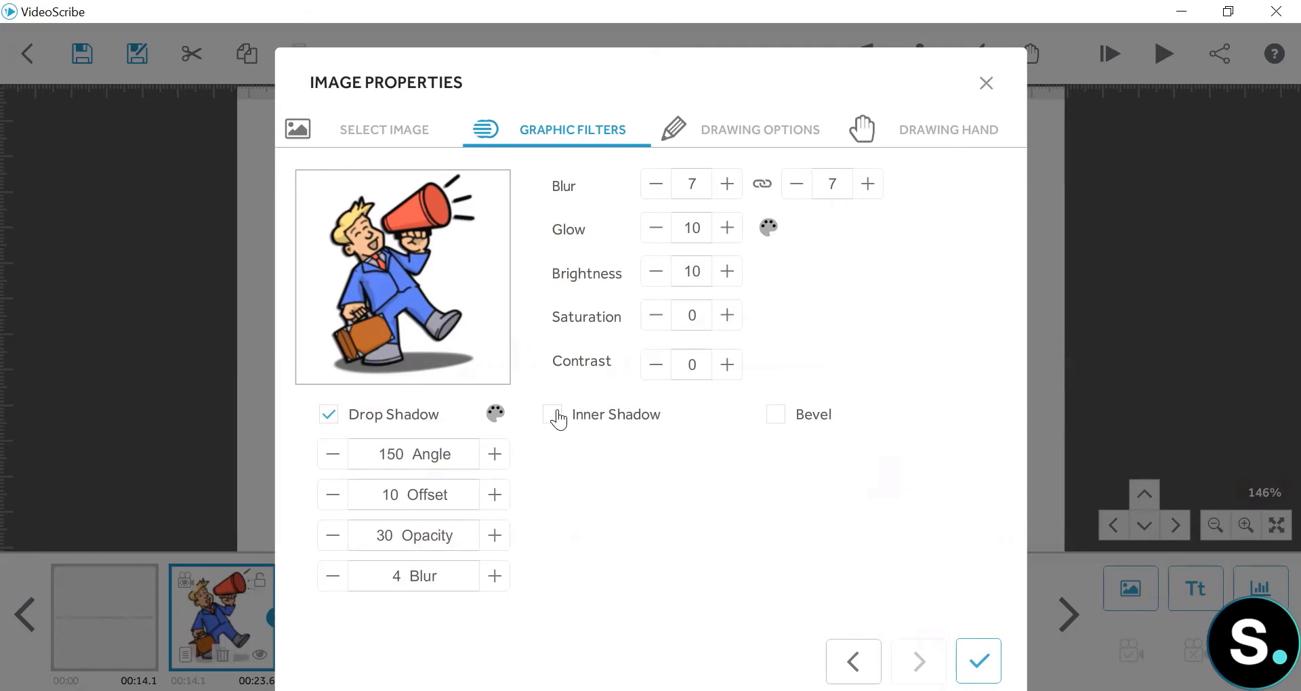
Try the Inner Shadow and Bevel filters, turn both off again, and apply the image's graphic filters.
left_click(553, 415)
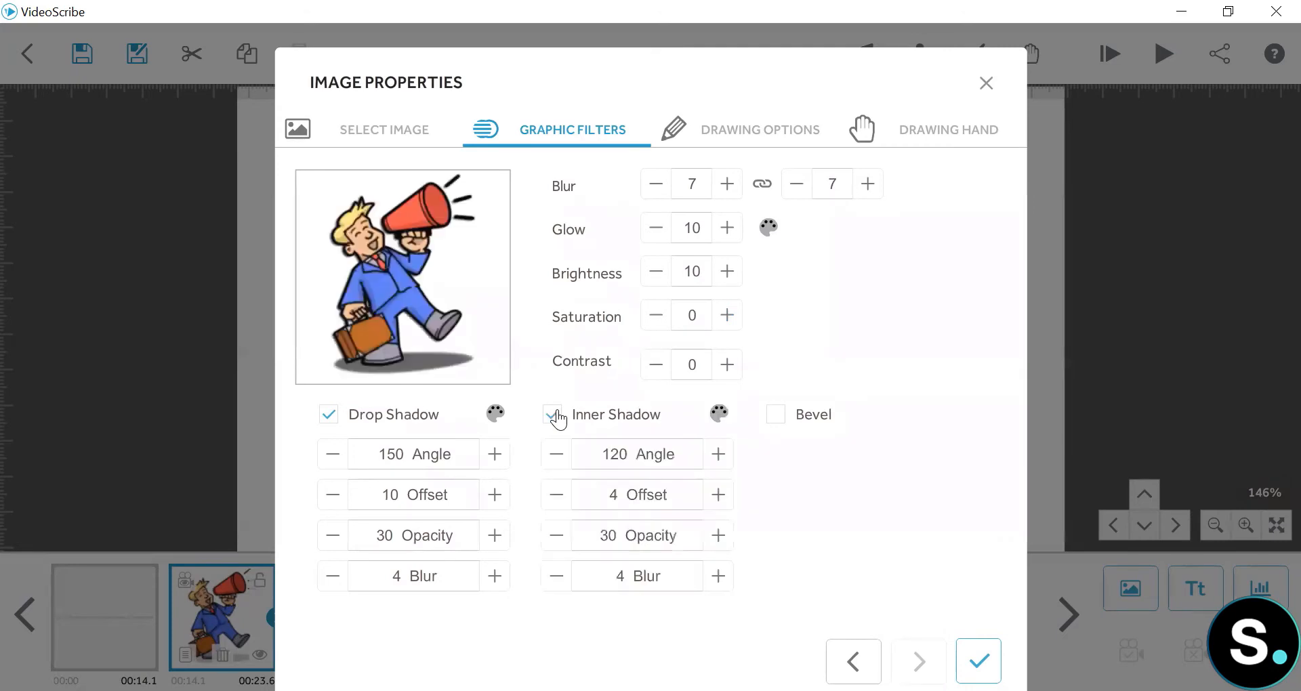
left_click(553, 414)
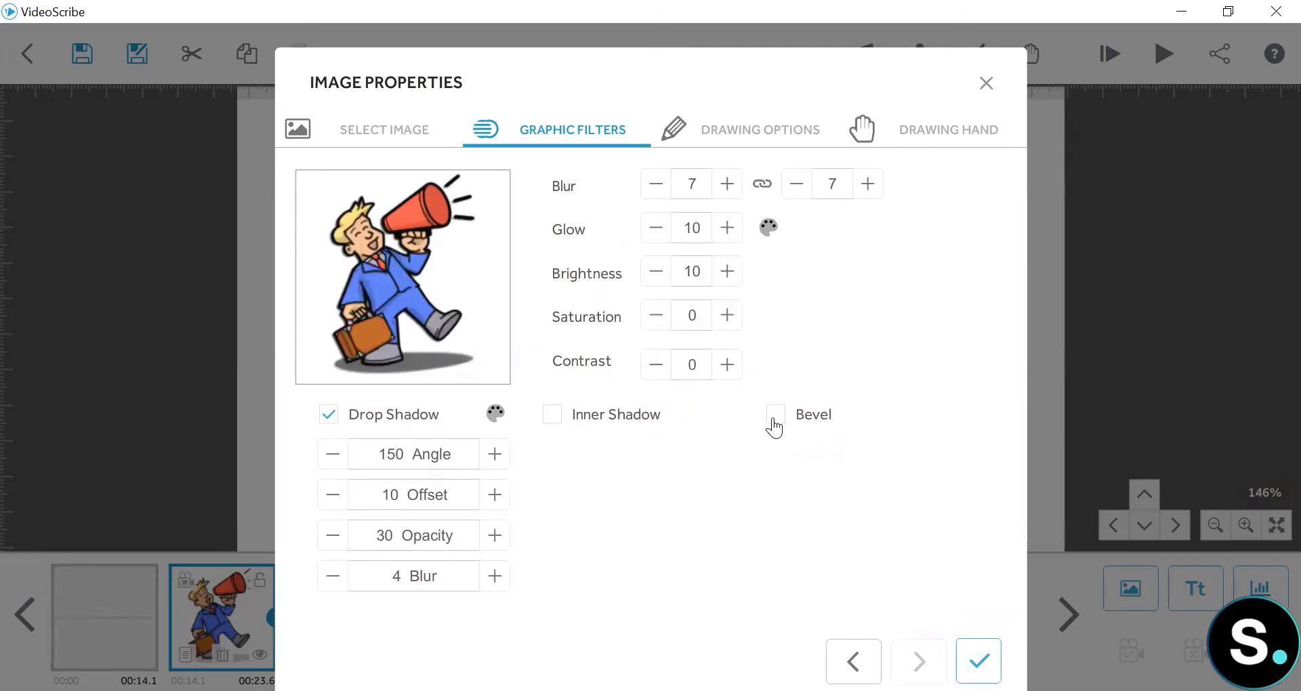
left_click(774, 422)
left_click(775, 422)
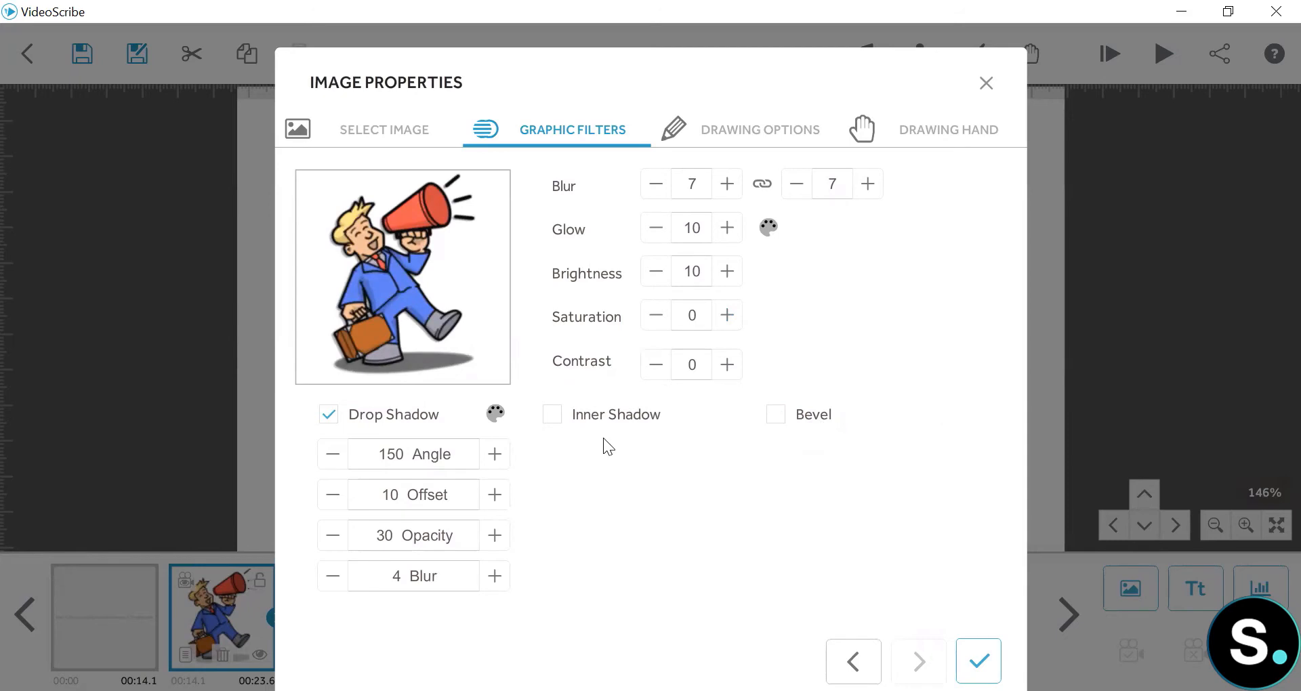
left_click(986, 644)
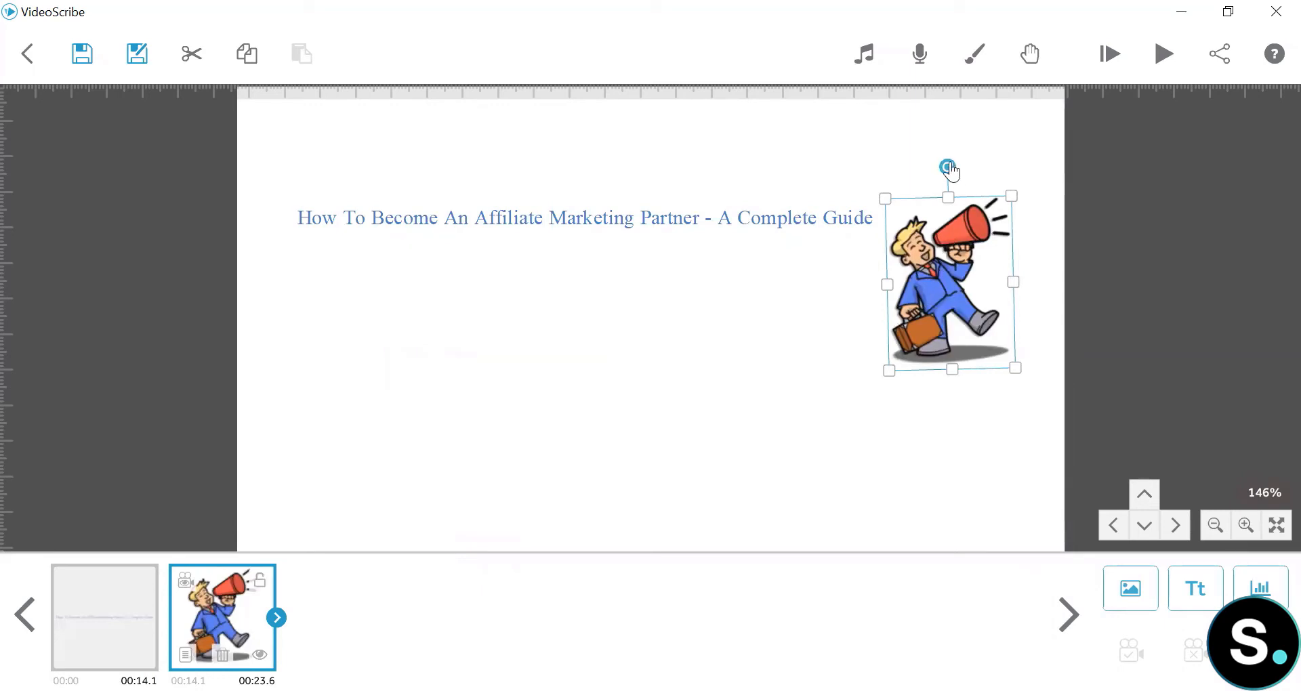
Straighten the businessman image to about 0° rotation.
left_click_drag(948, 167, 950, 173)
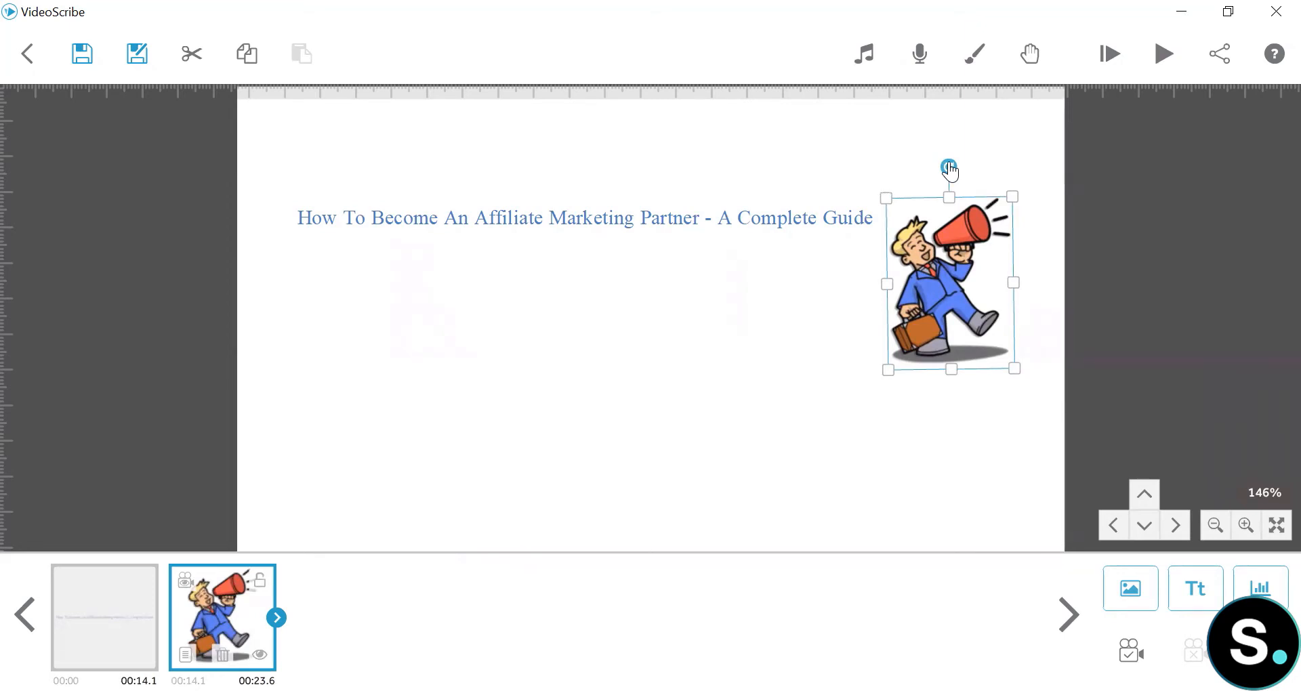
Check the image's available animation types without changing the Draw method, and preview the scribe from the image element.
double_click(949, 168)
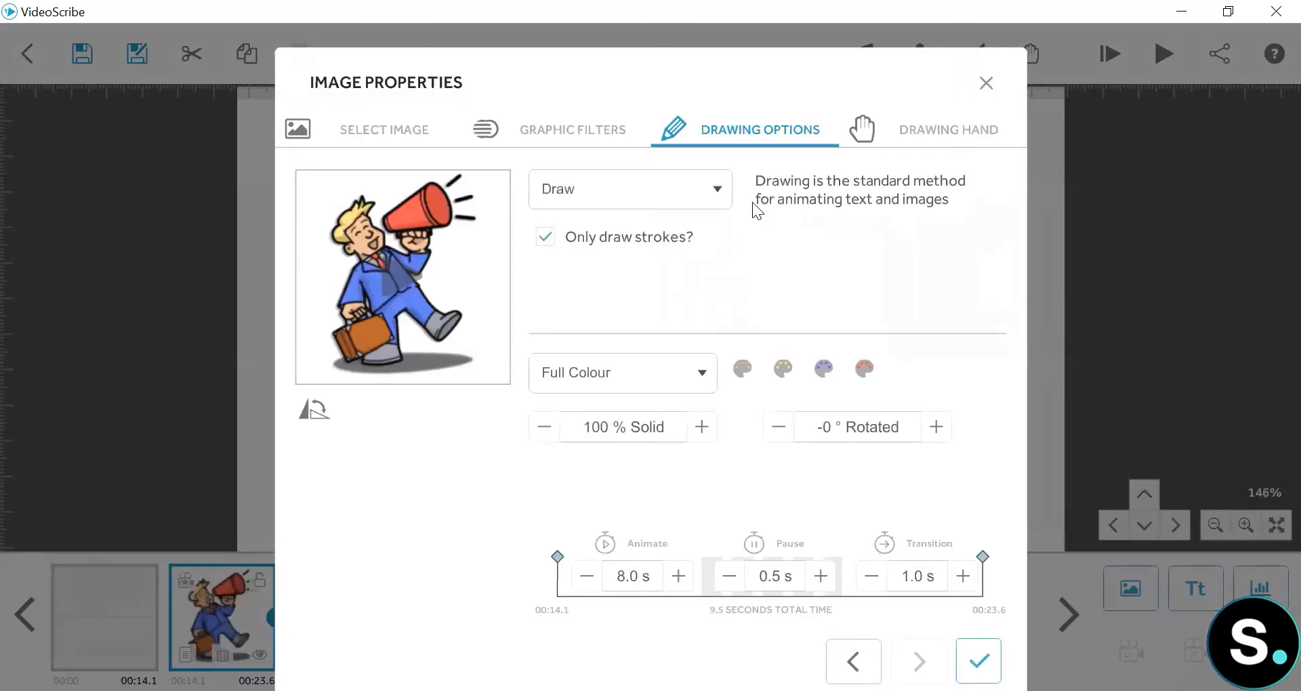
left_click(712, 193)
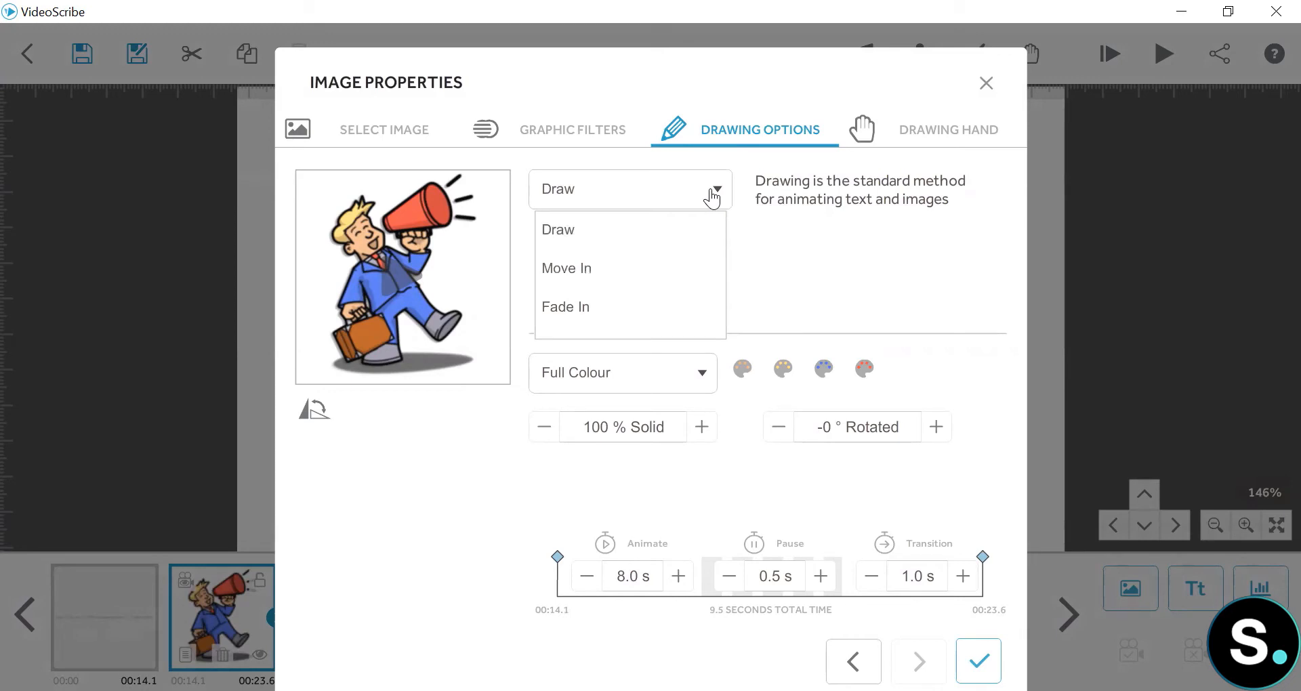
left_click(986, 82)
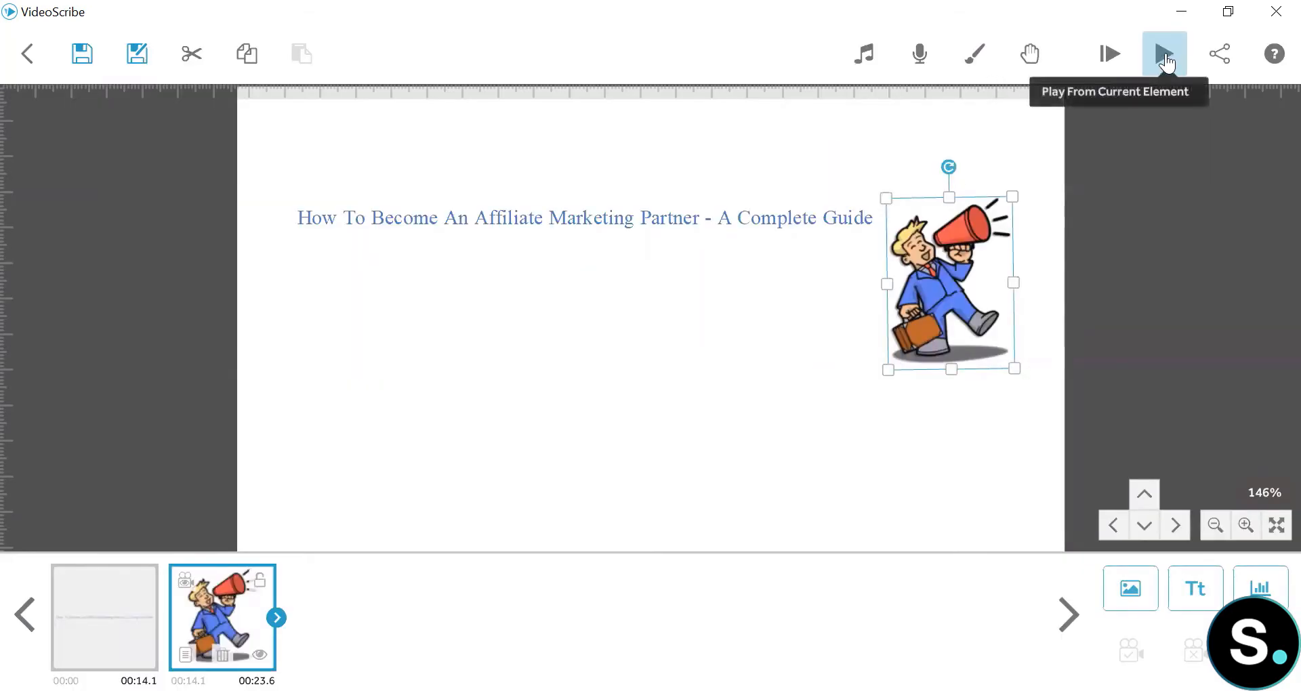
left_click(1165, 60)
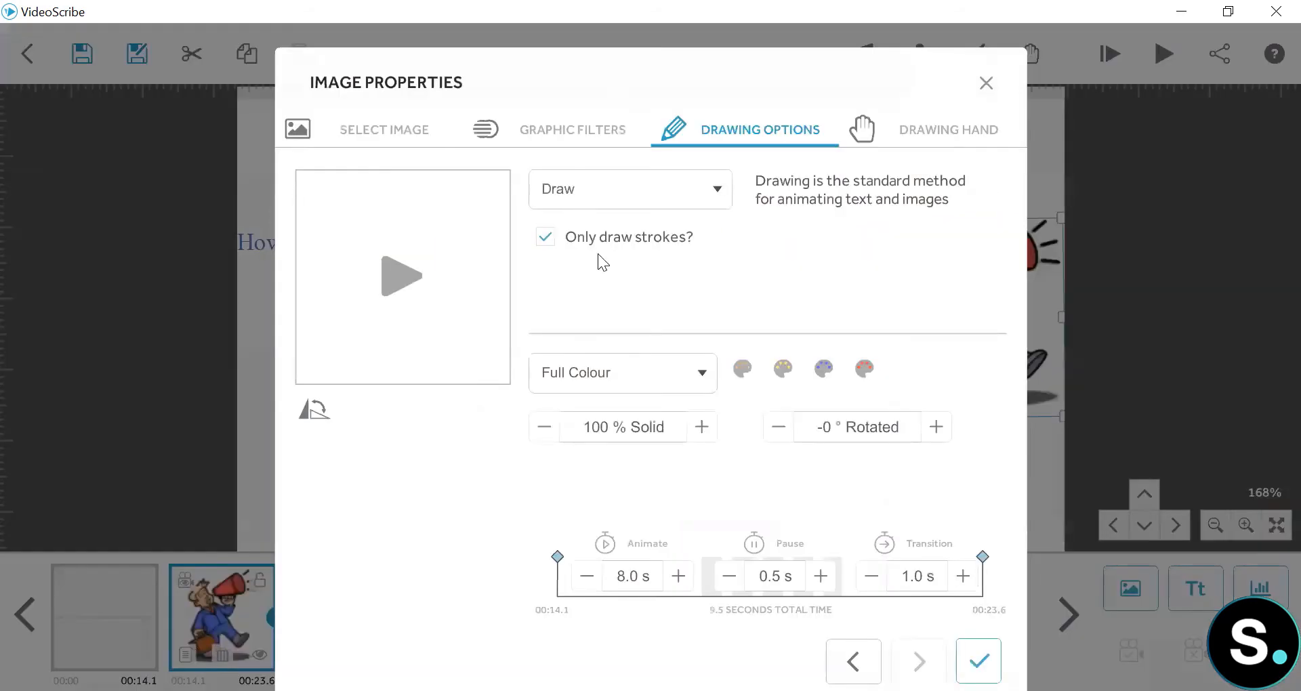
Change the businessman image's animation method to Move In, entering from the right side of the canvas.
left_click(185, 655)
left_click(696, 203)
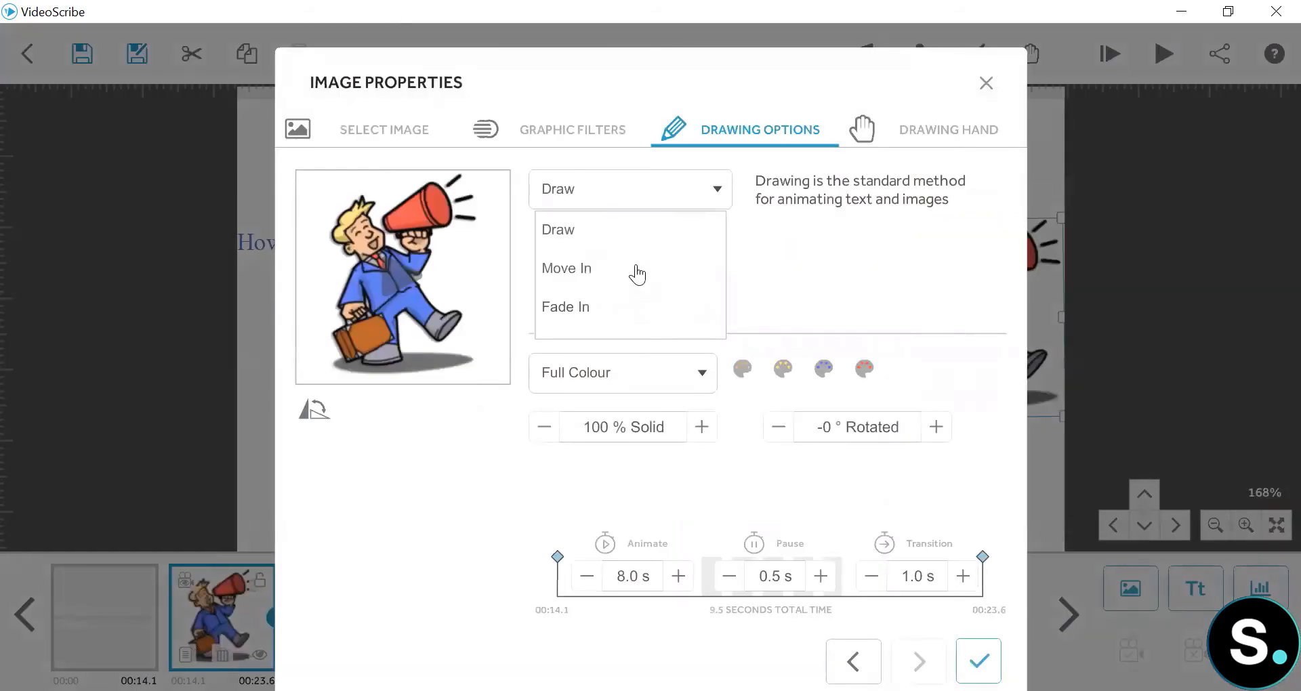
left_click(635, 271)
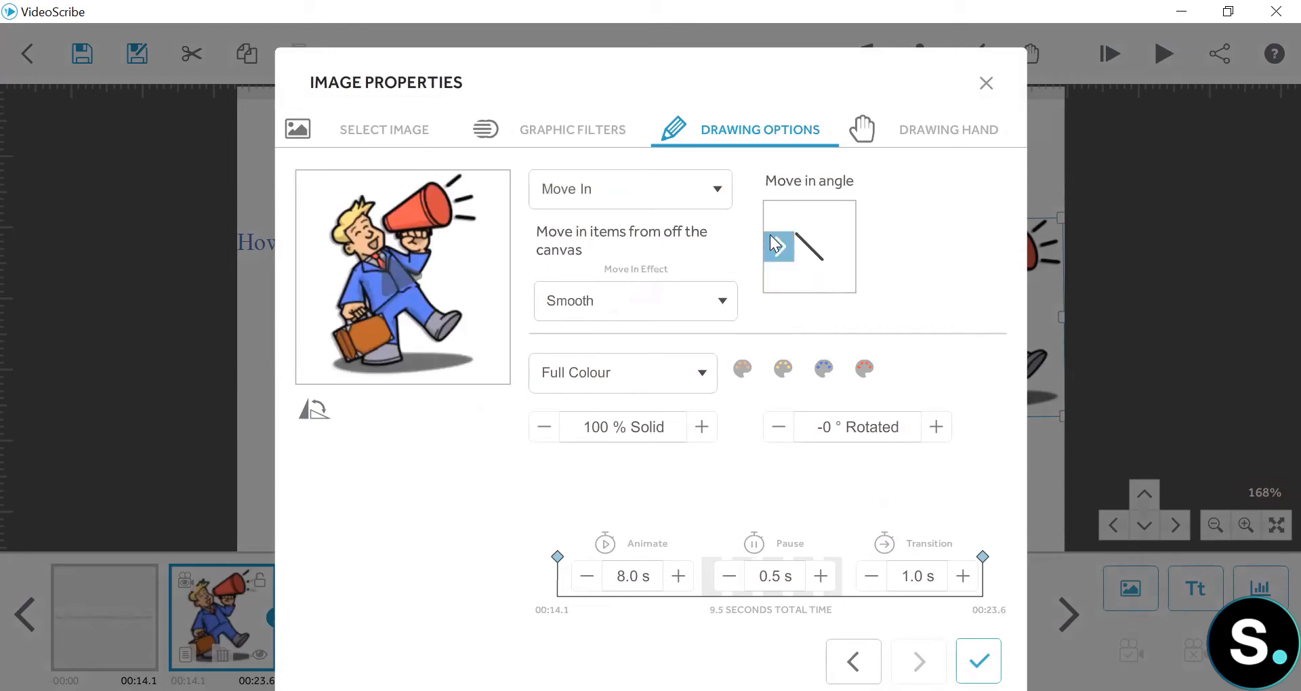
left_click(840, 248)
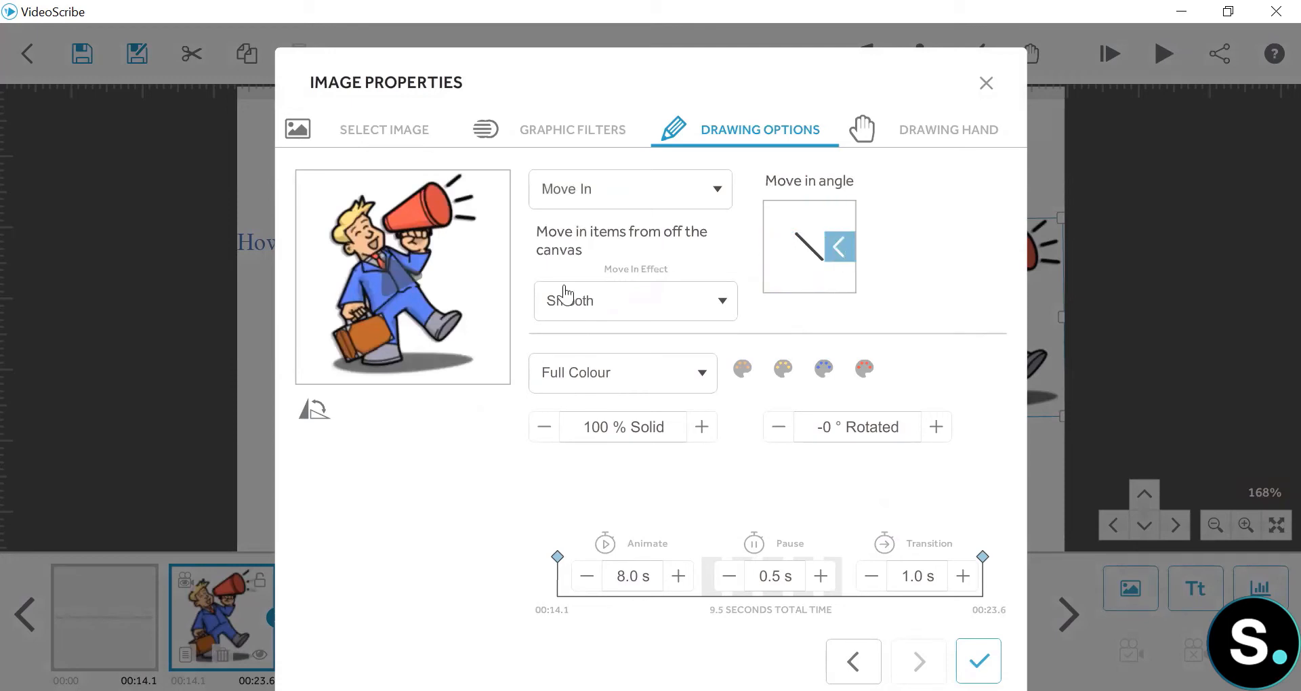
Try the Bounce move-in effect on the image, and set the effect to Overshoot instead.
left_click(693, 305)
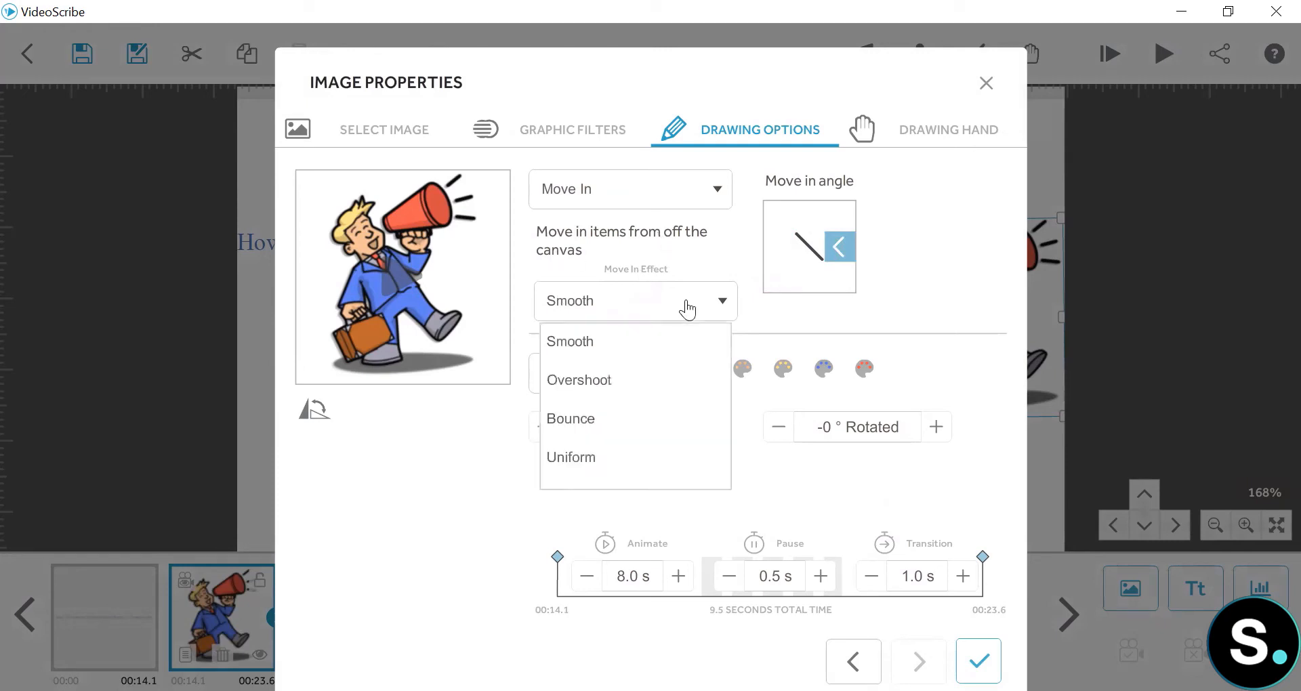
left_click(638, 419)
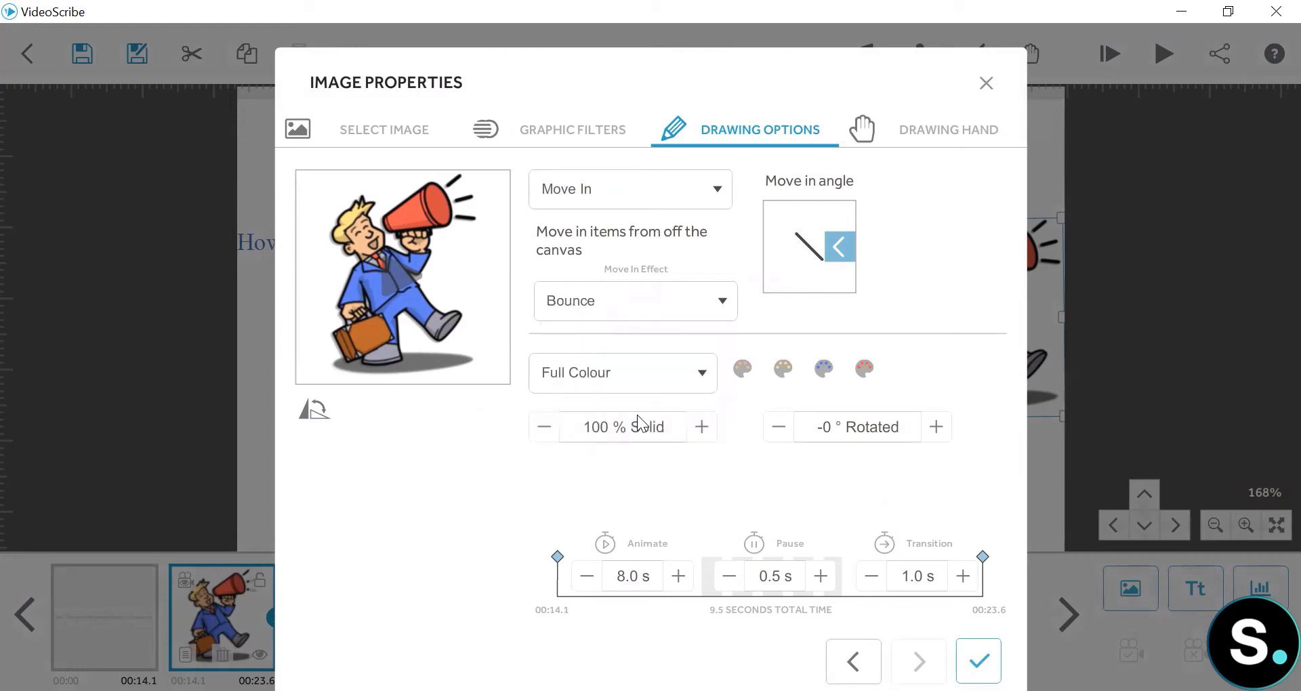
left_click(646, 311)
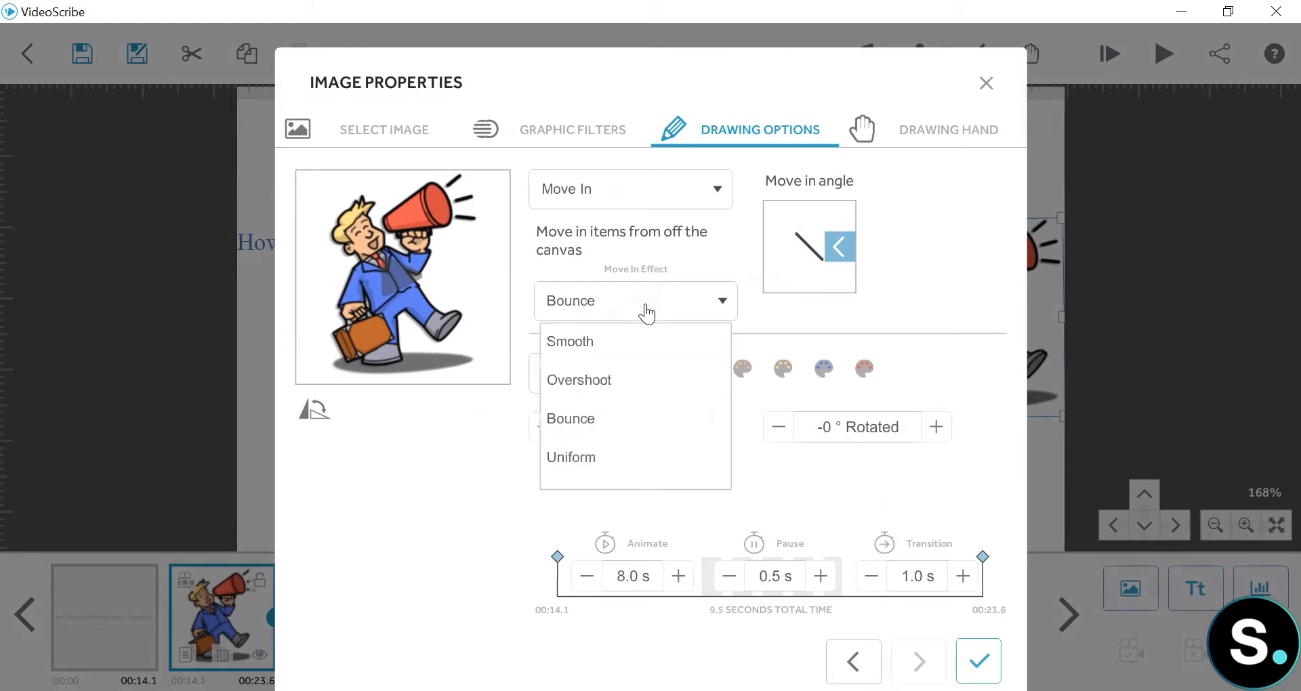
left_click(613, 380)
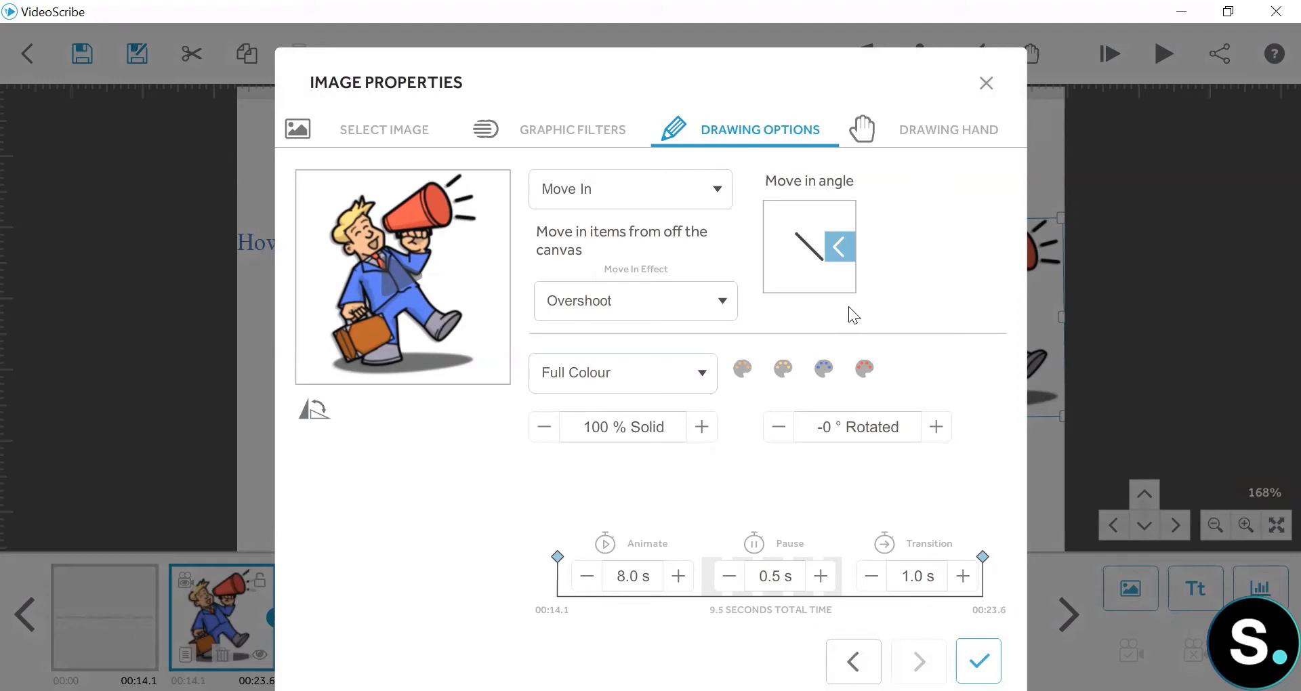
Set the image's animate time to 4 seconds, apply the properties, and preview the scribe from the image element.
left_click(627, 578)
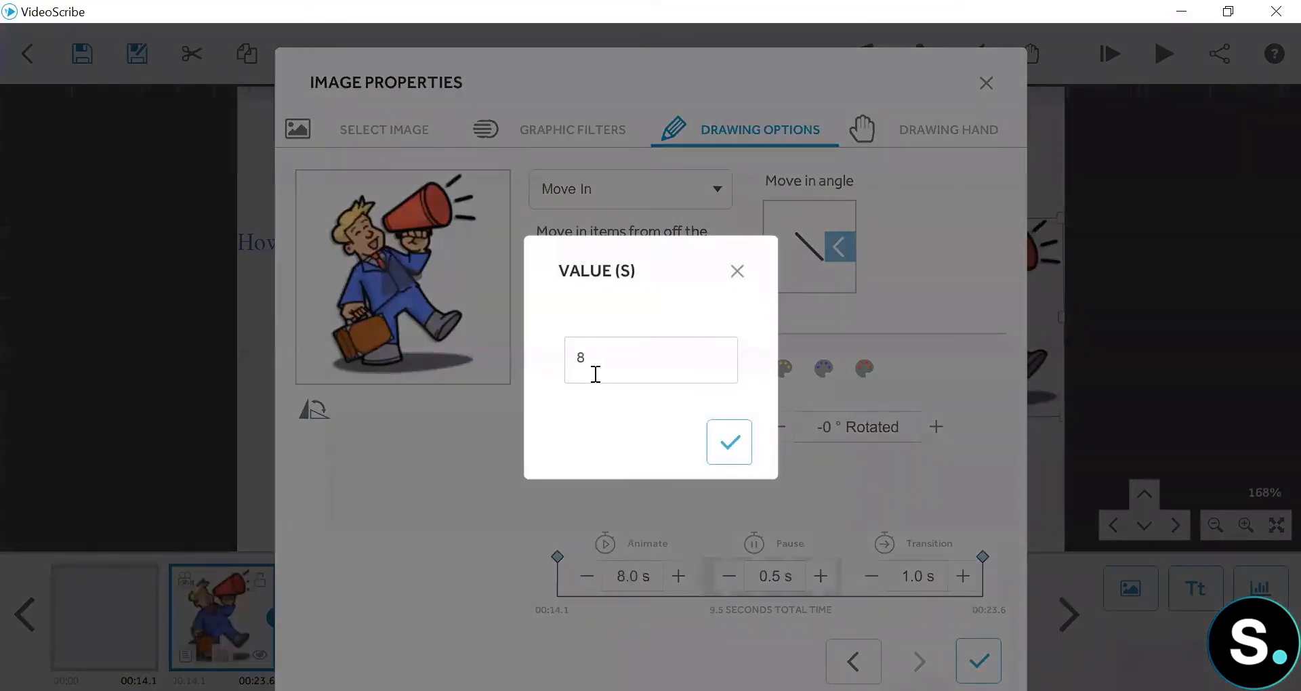
double_click(595, 374)
type("4")
left_click(728, 444)
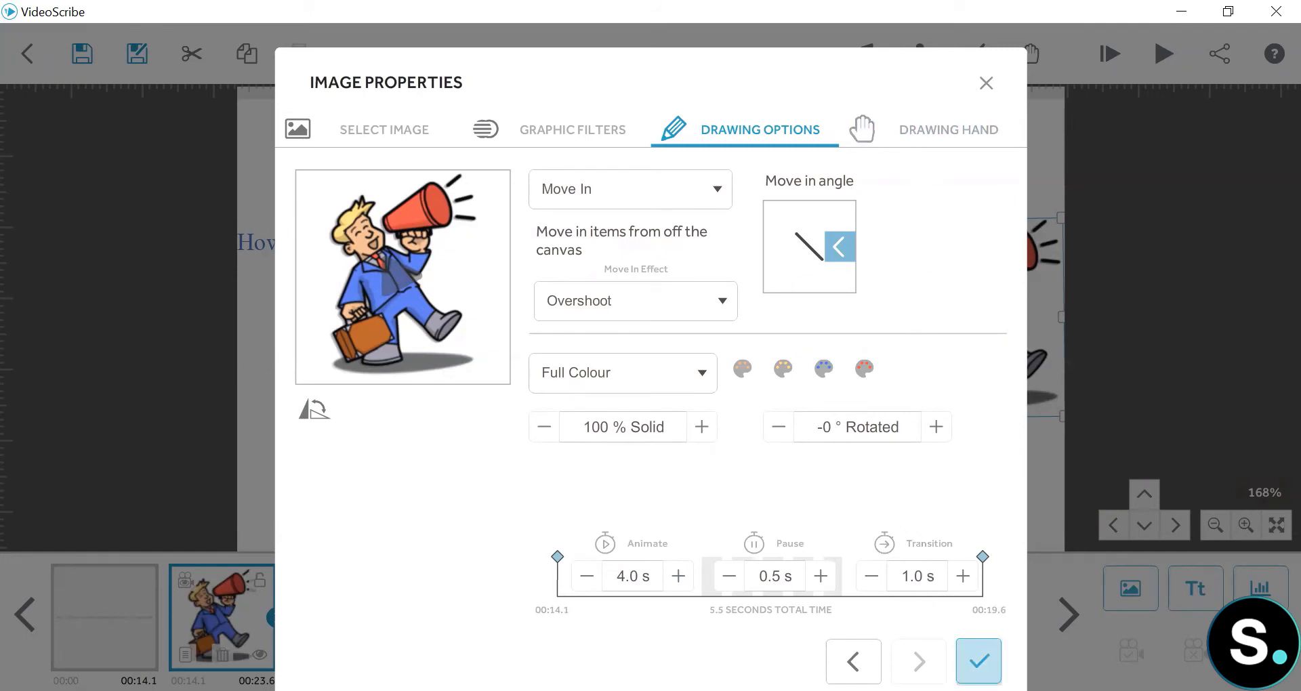
left_click(979, 661)
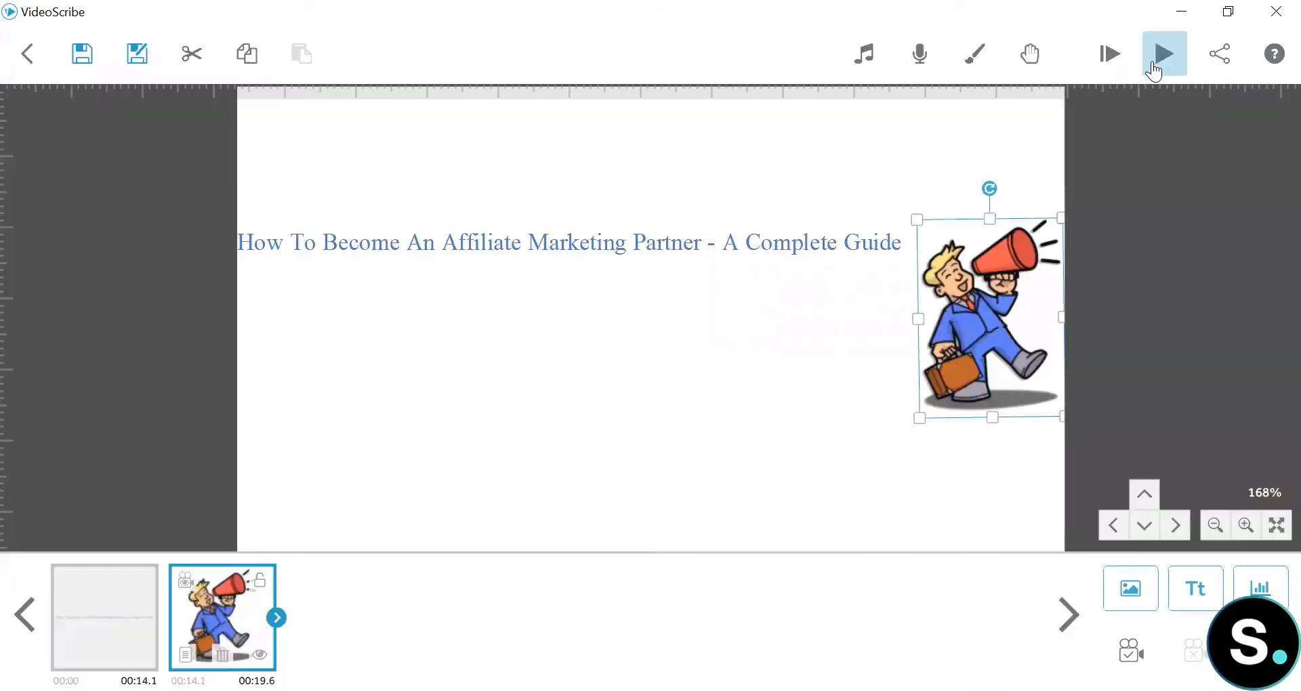
left_click(1154, 70)
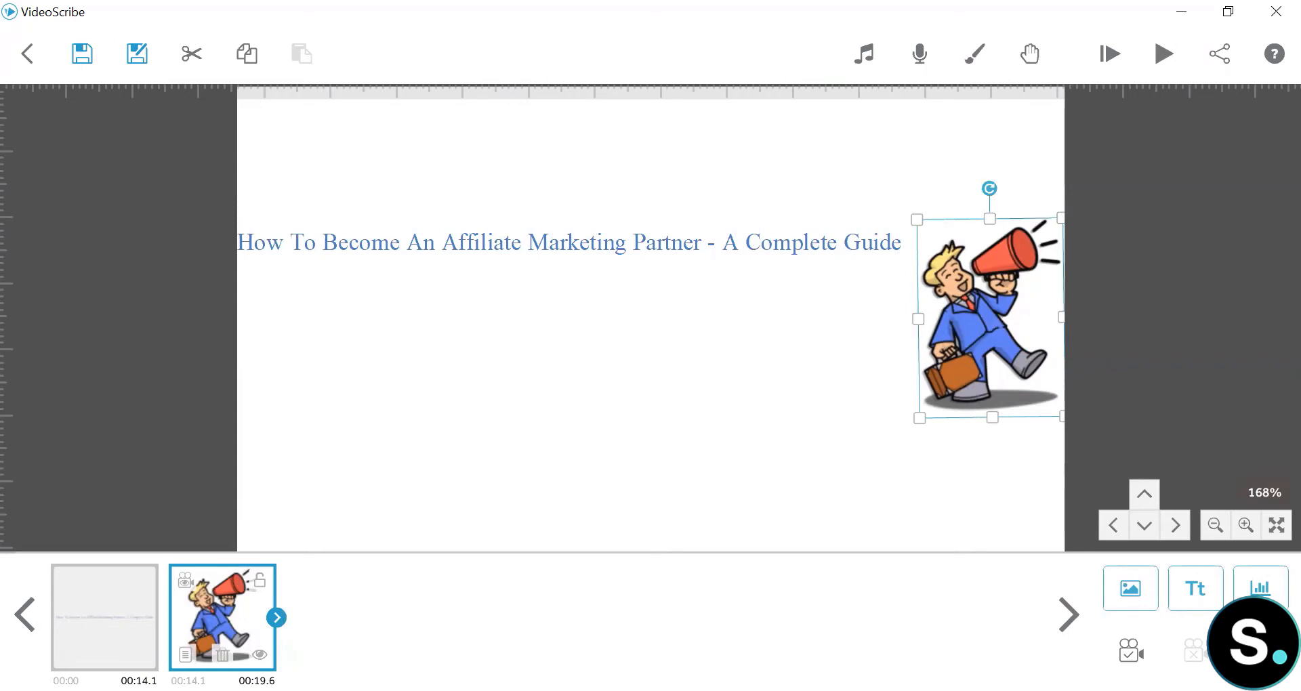
Browse the drawing hand sets available for the businessman image, comparing the pens with the different people's hands.
left_click(185, 654)
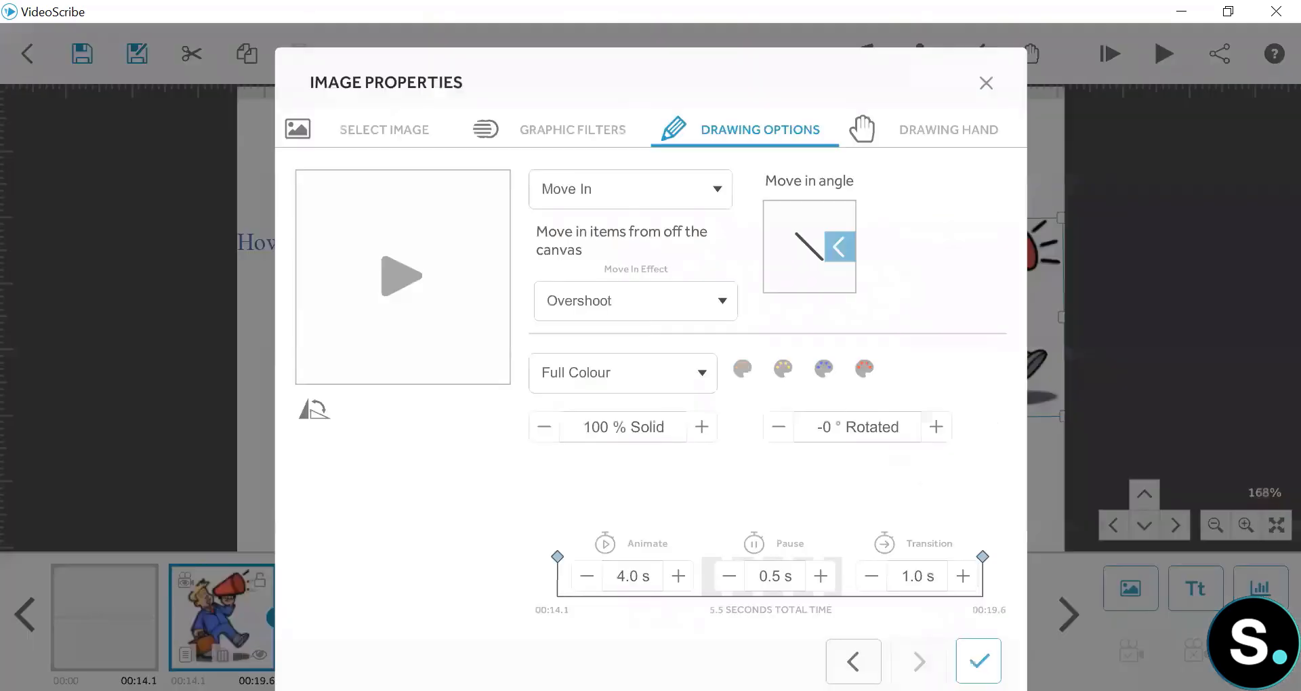
left_click(937, 126)
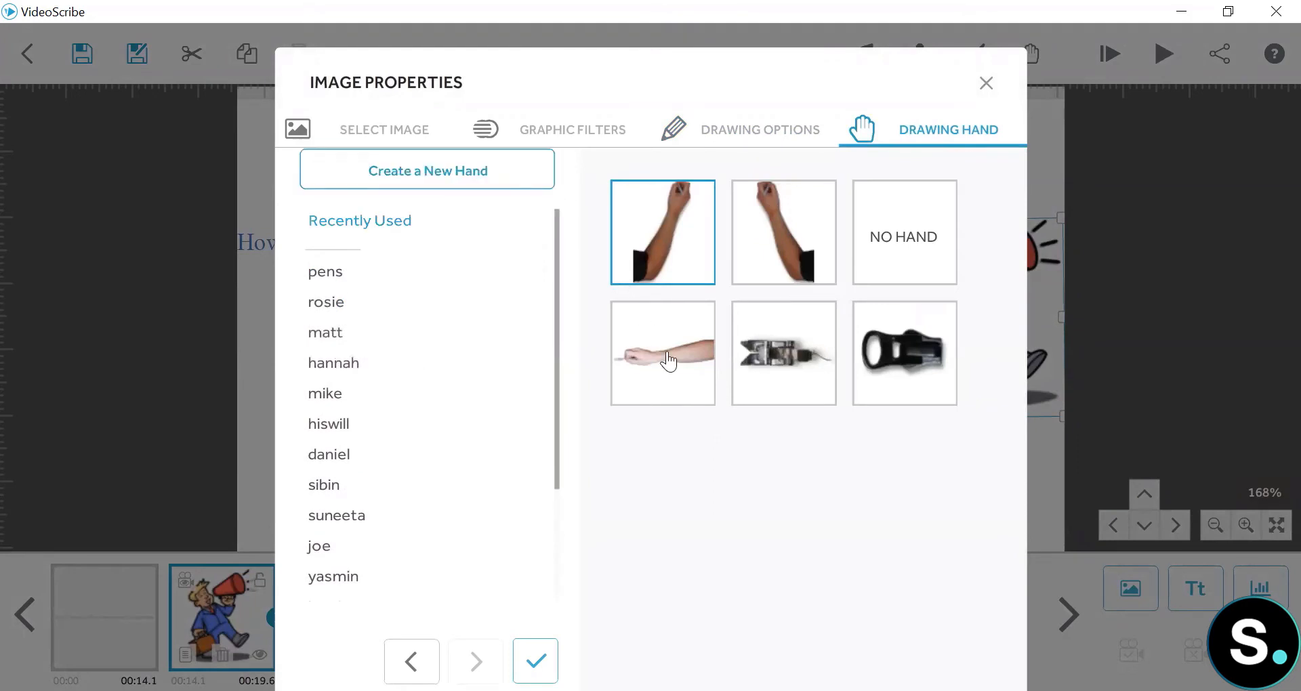
left_click(329, 273)
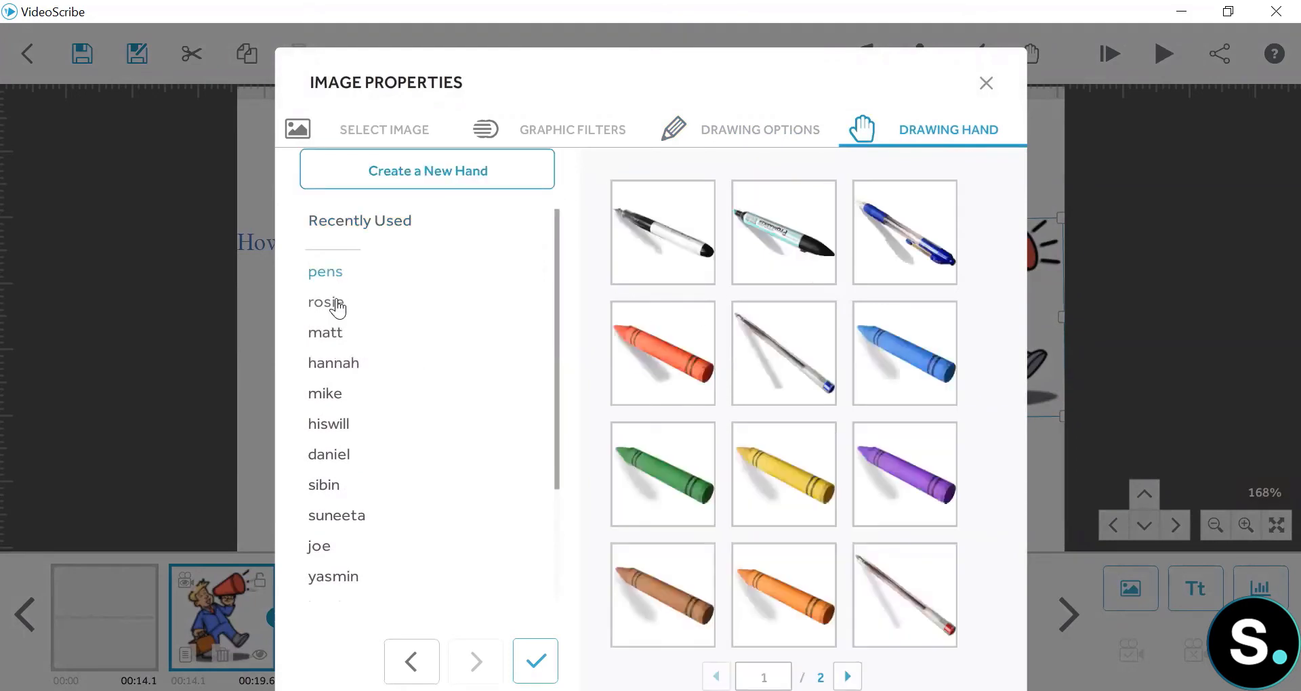
left_click(337, 305)
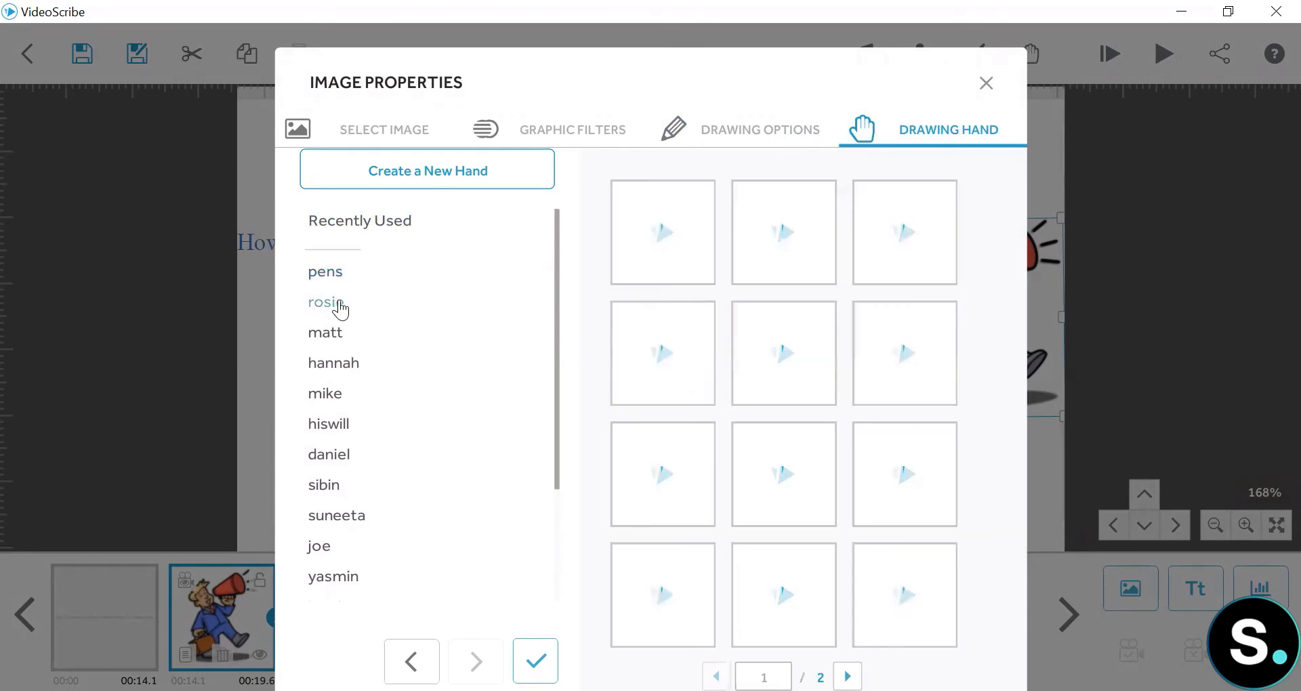
left_click(330, 343)
left_click(333, 358)
left_click(333, 400)
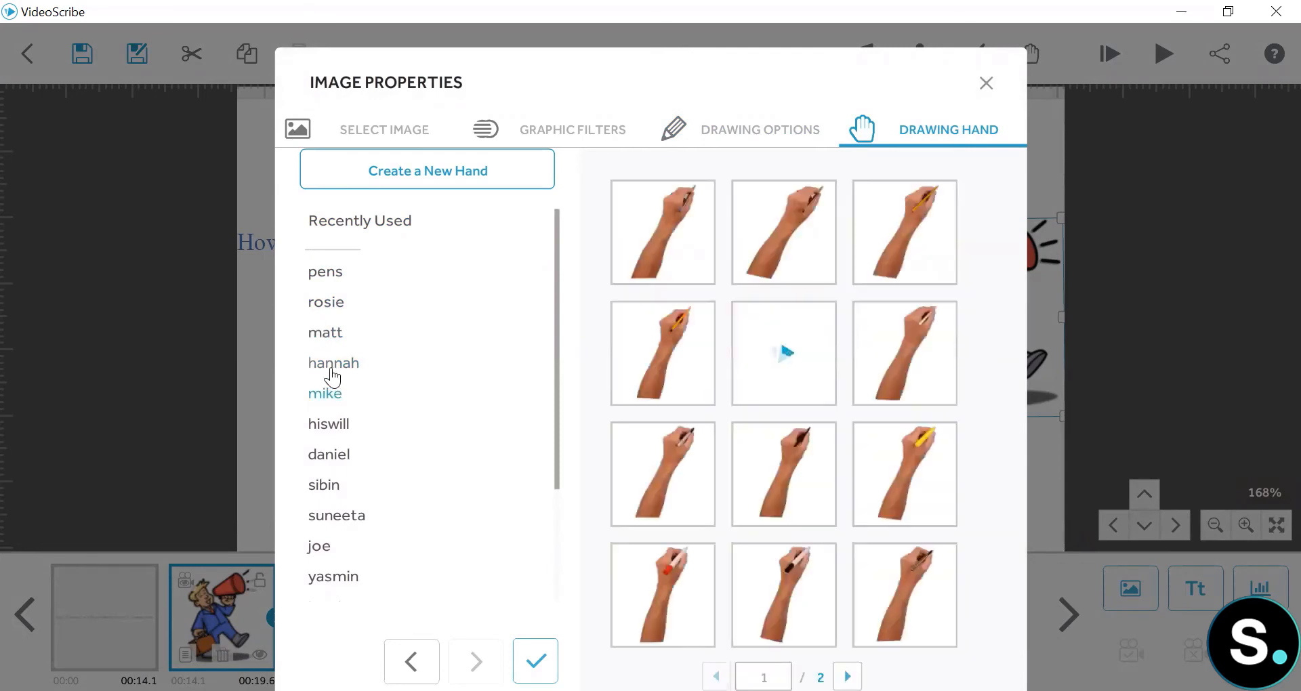
left_click(324, 275)
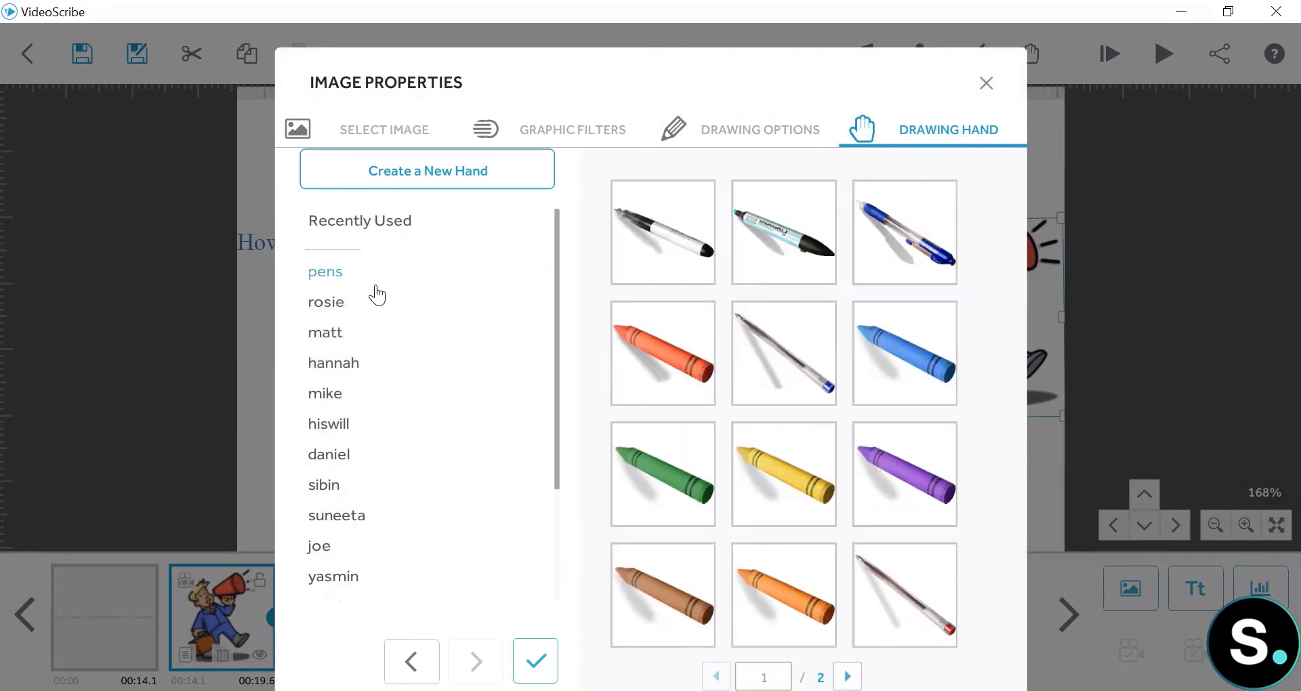
left_click(321, 312)
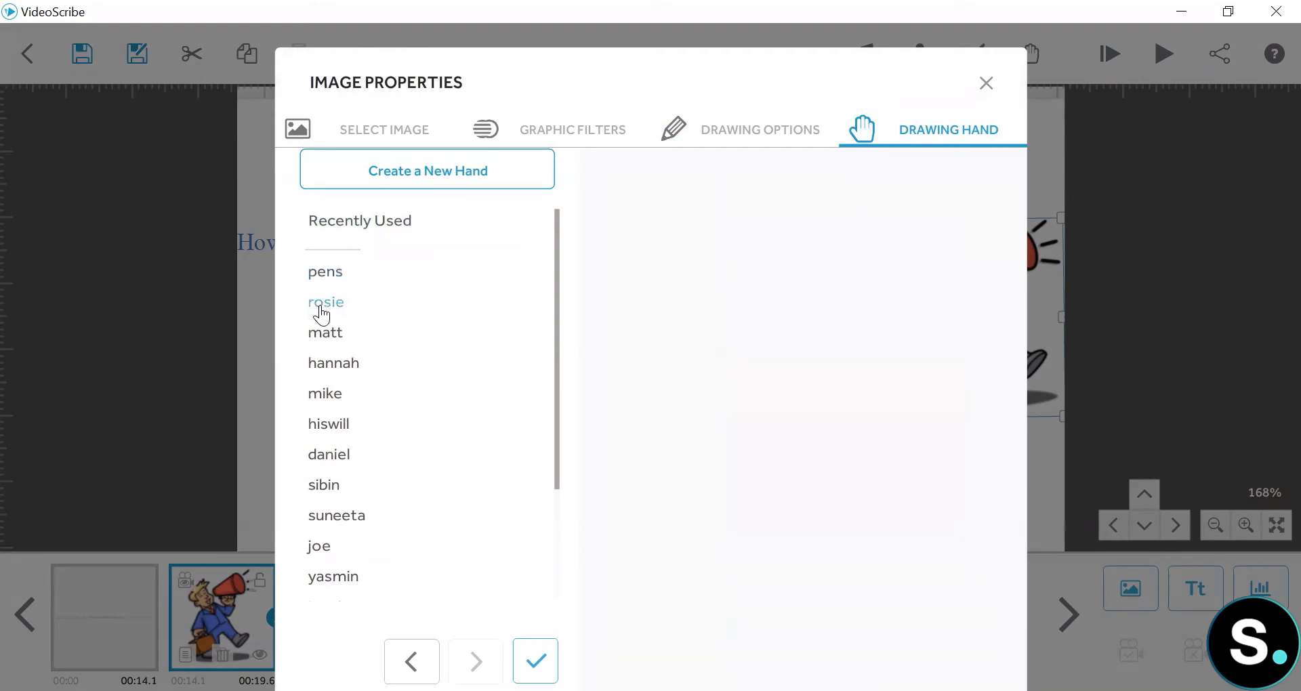
left_click(322, 335)
left_click(337, 369)
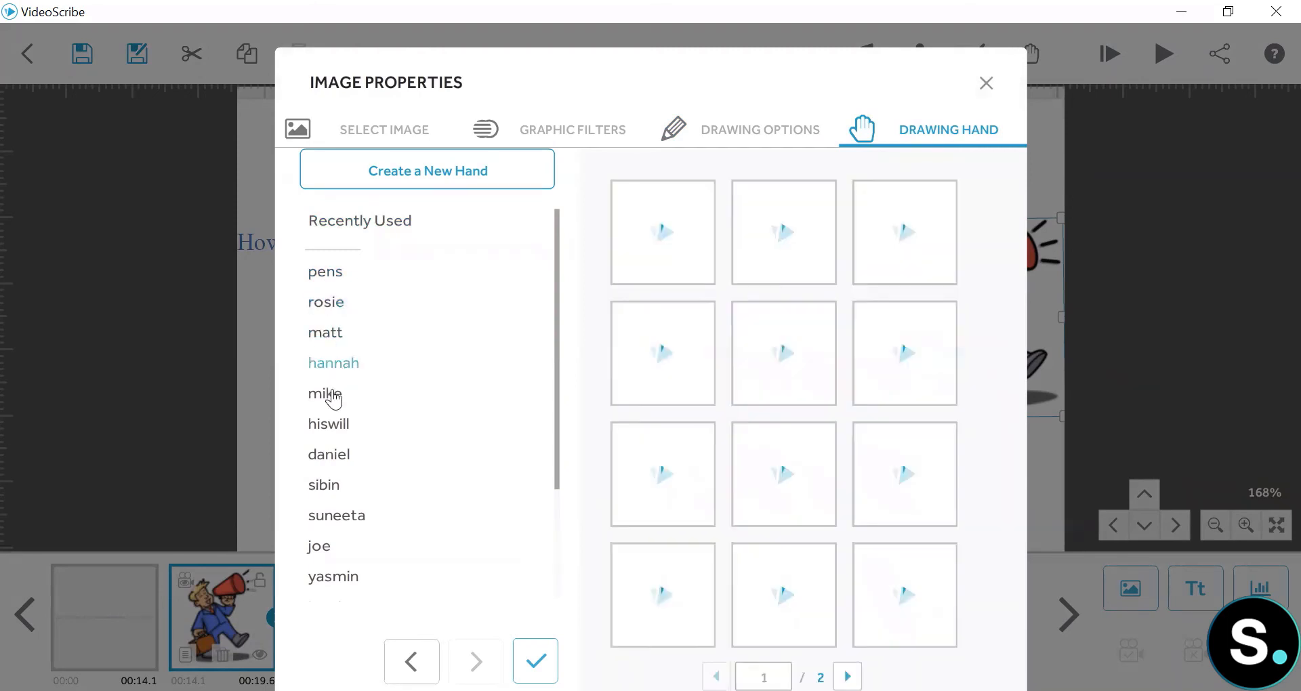
left_click(331, 395)
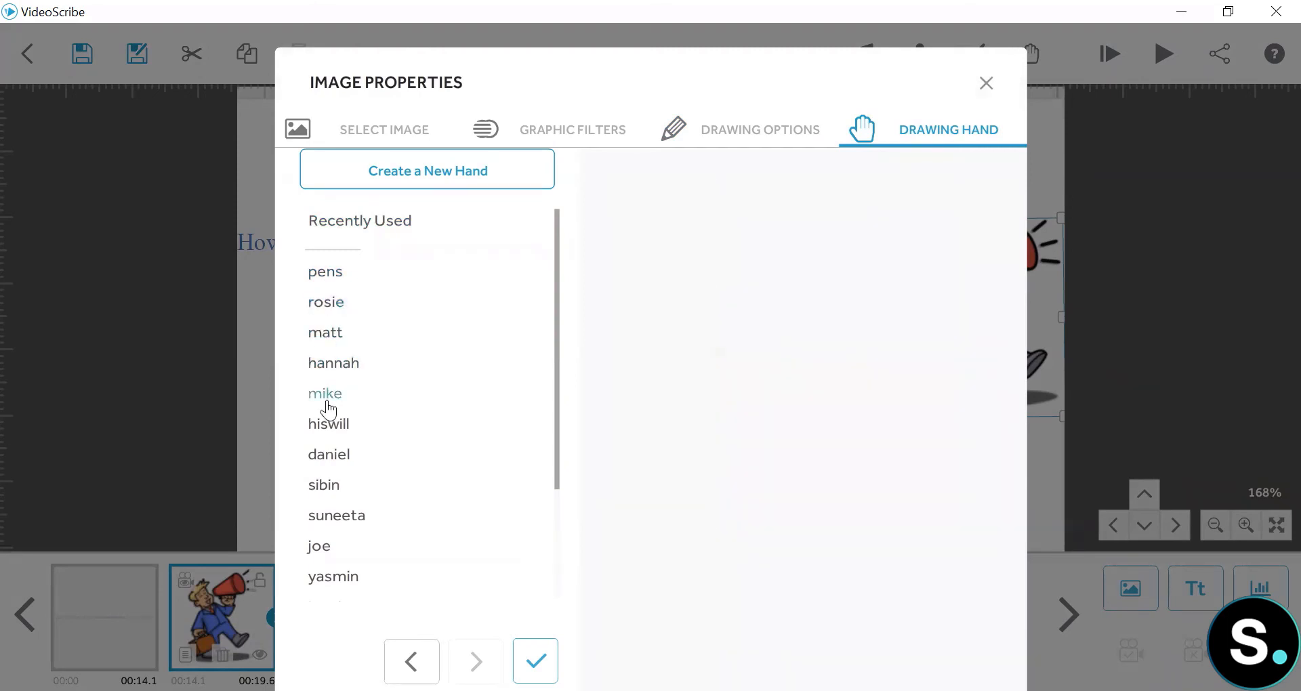
Choose a ballpoint pen from the second page of the pens set as the image's drawing hand, and preview the scribe from the start.
left_click(312, 316)
left_click(312, 274)
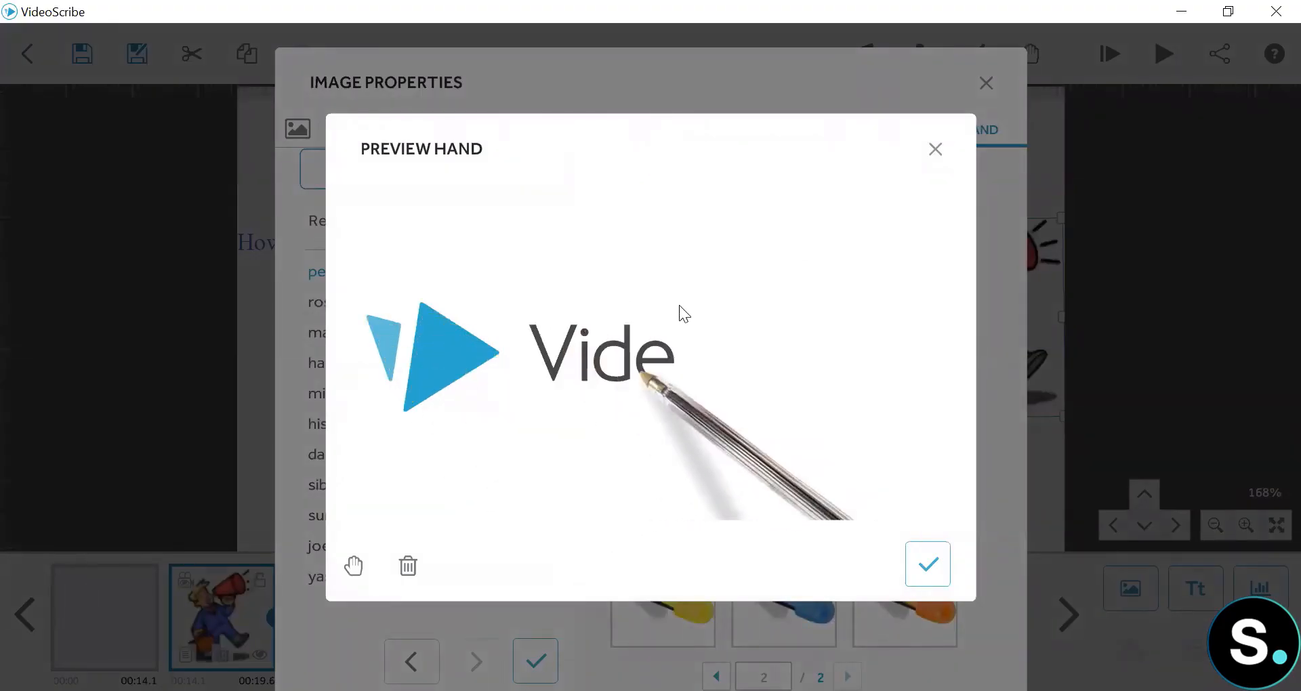
left_click(929, 564)
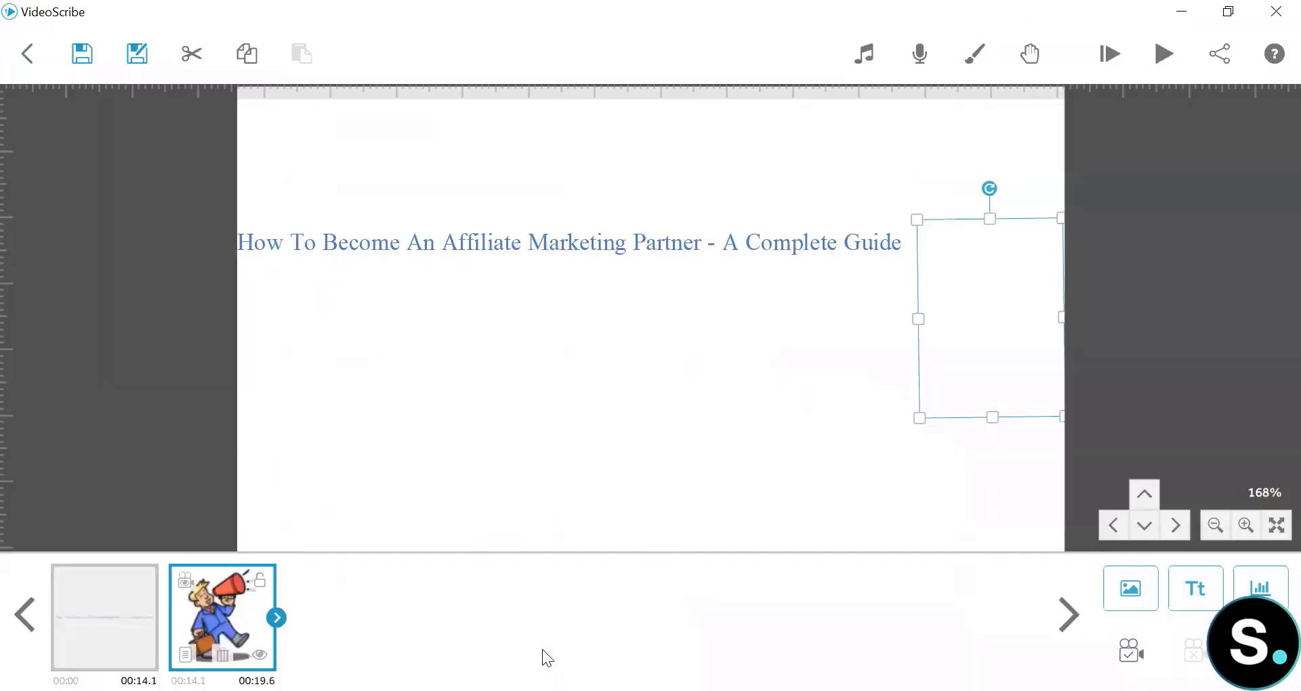
left_click(538, 656)
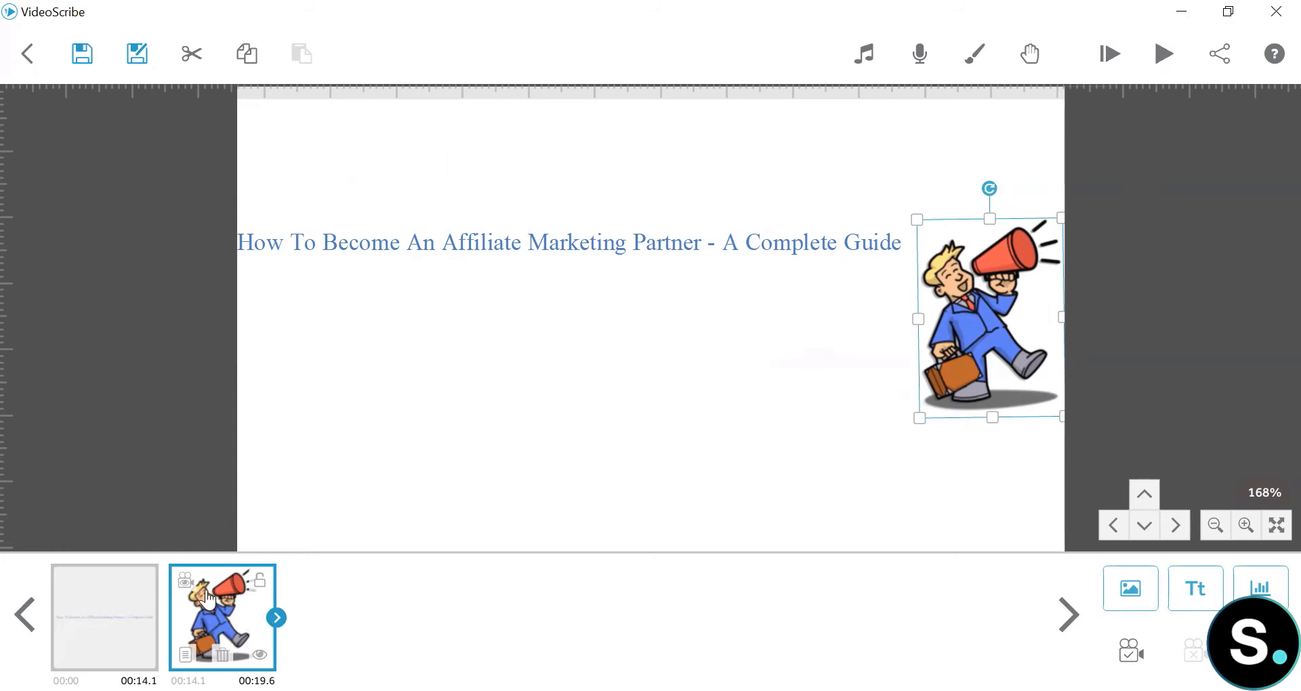
left_click(1110, 54)
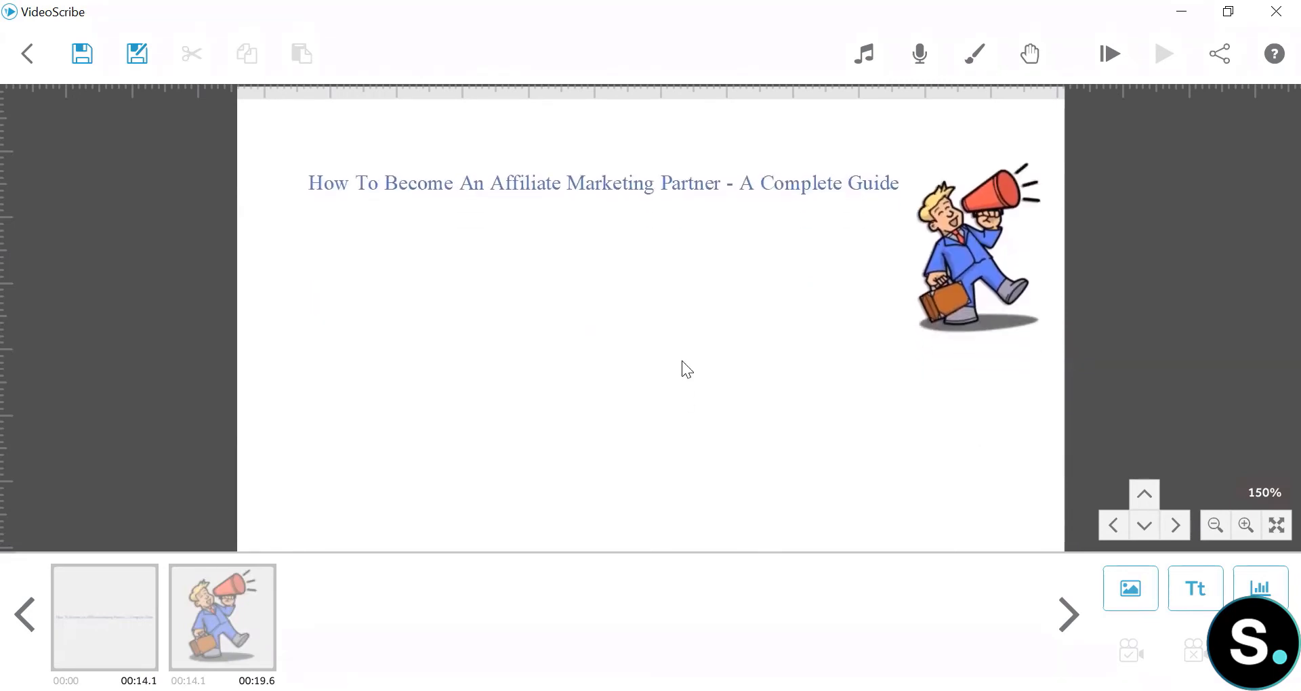
Add below the title the text "This beginner guide will show you how to generate a second income from the comfort of your home with STANDOUT Affiliate Program.".
left_click_drag(682, 358, 682, 337)
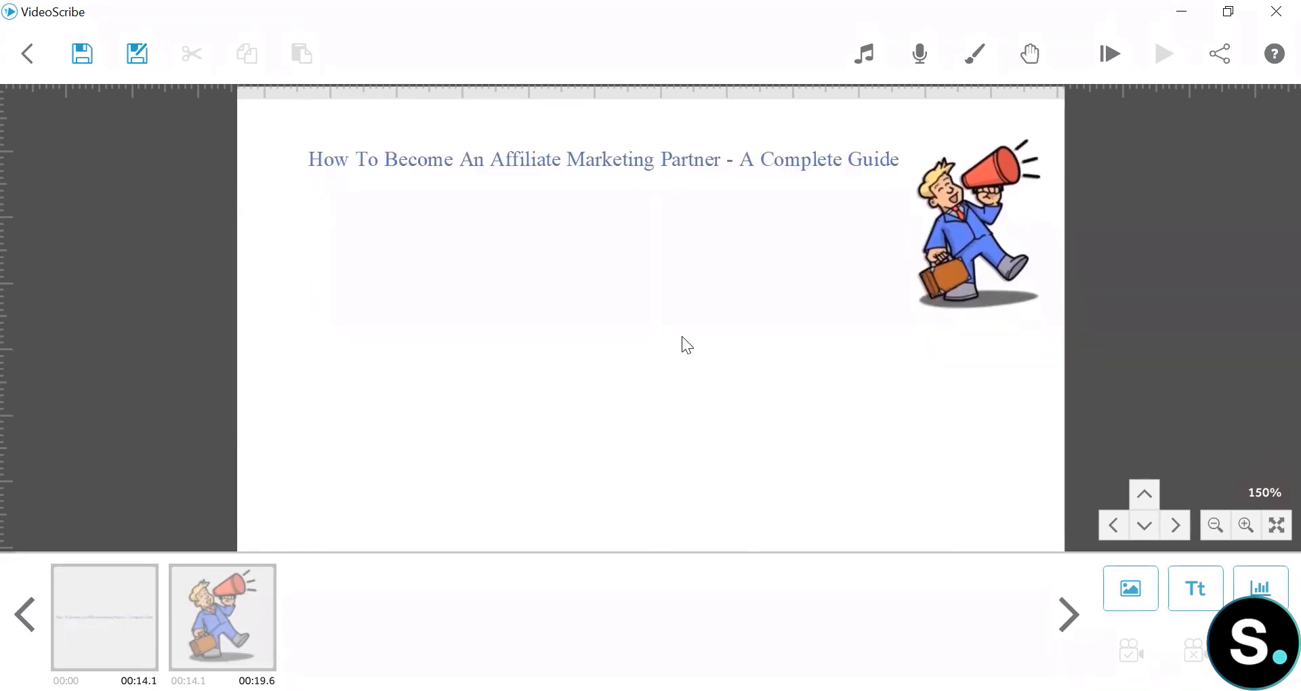
left_click(1195, 588)
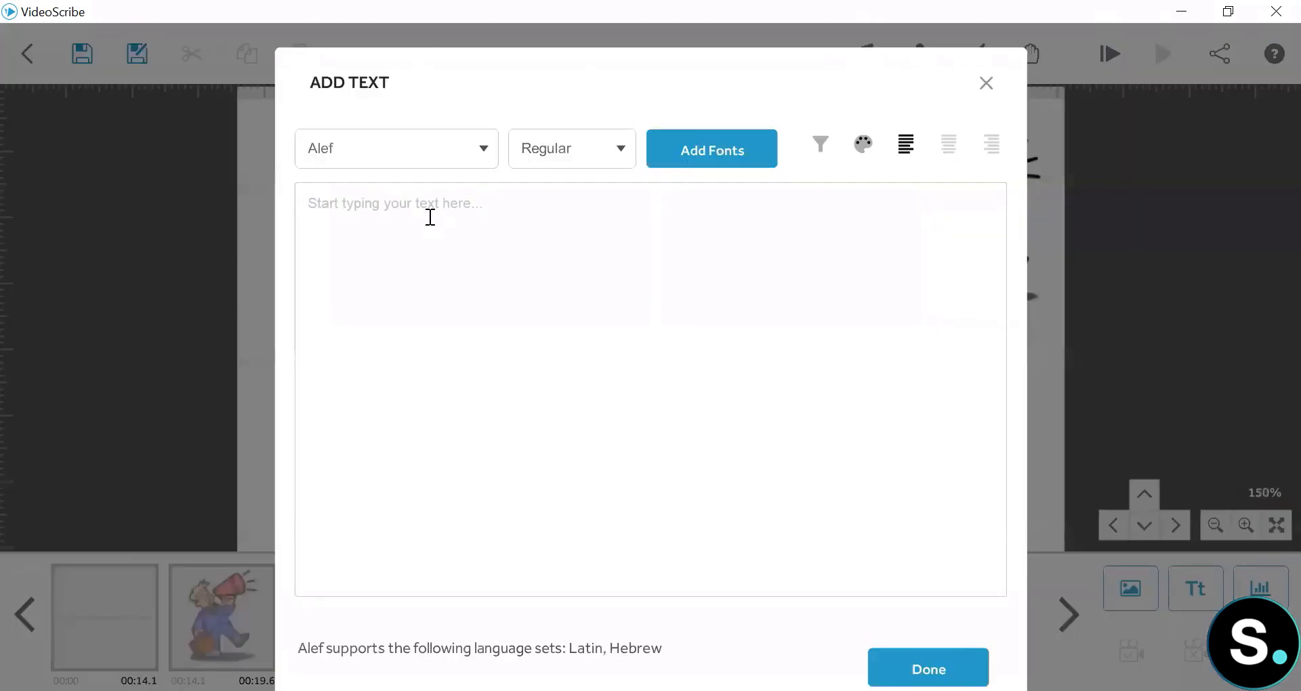
type("This beginner guide will show you how to generate a second income from the comfort of your home with STANDOUT Affiliate Program.")
left_click(928, 669)
Set the beginner guide text's animate time to 8 seconds and apply its drawing options.
double_click(629, 357)
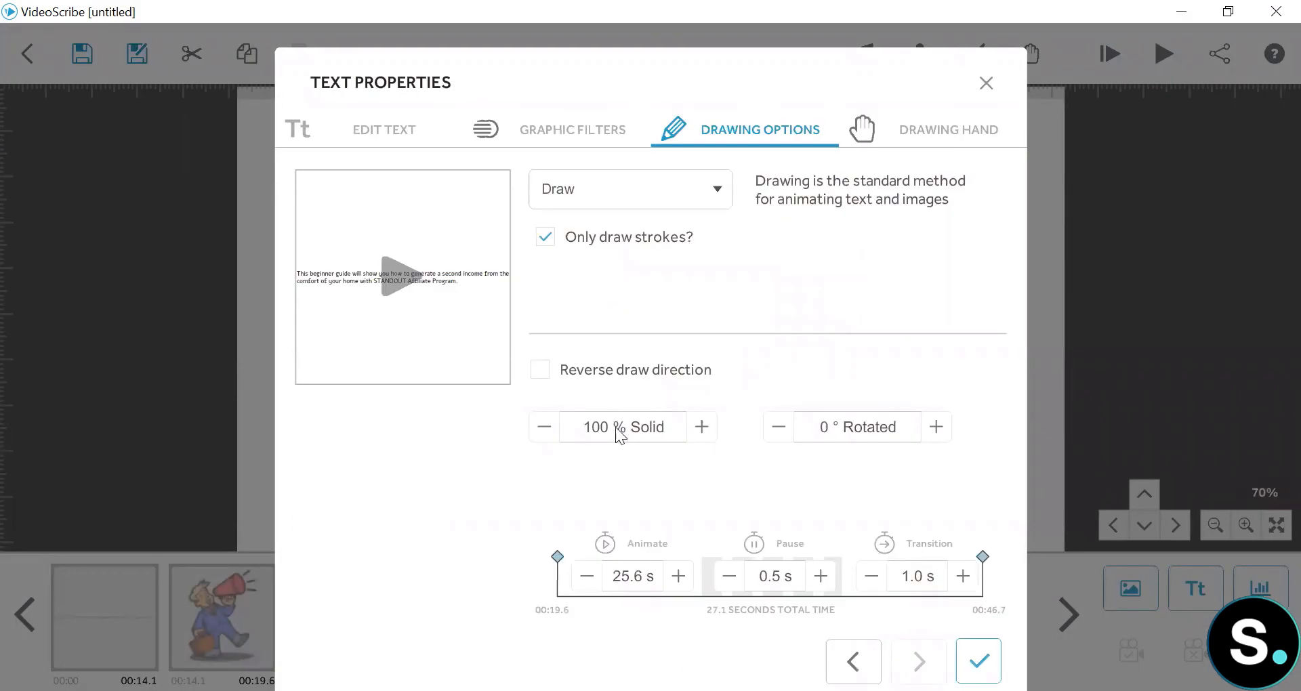
left_click(629, 575)
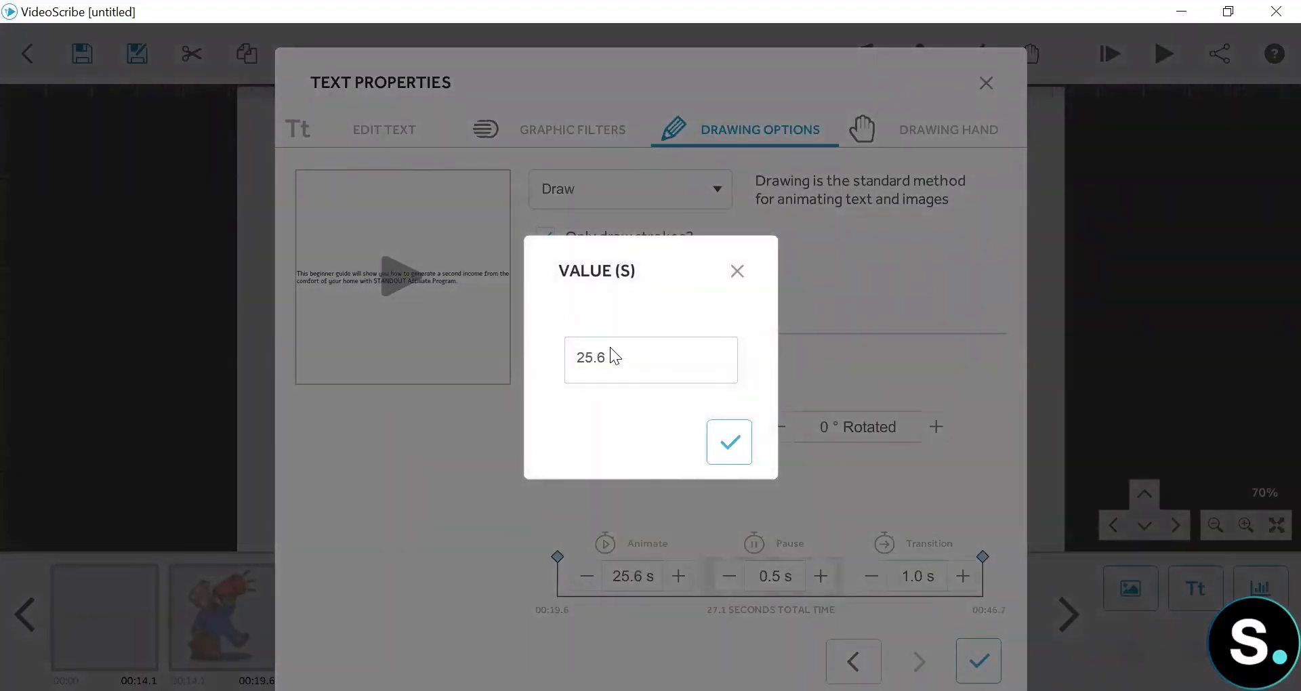
double_click(593, 359)
type("10")
key("BackSpace")
key("BackSpace")
type("8")
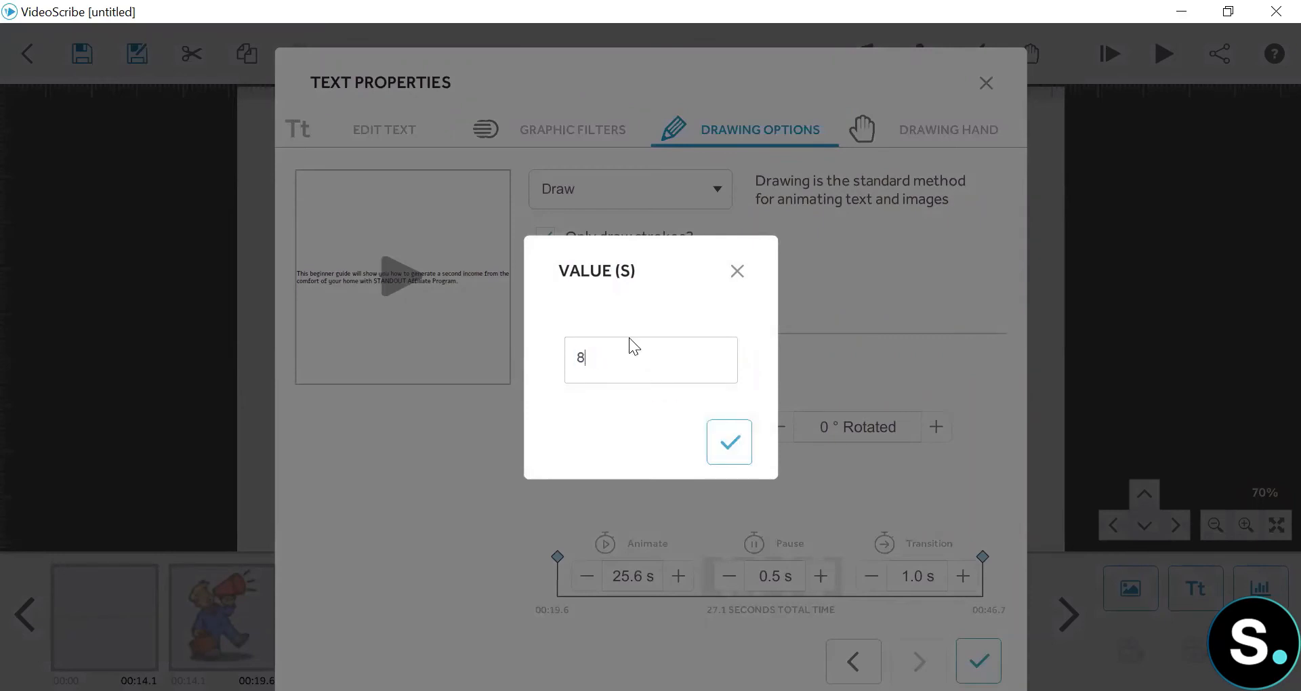
left_click(730, 443)
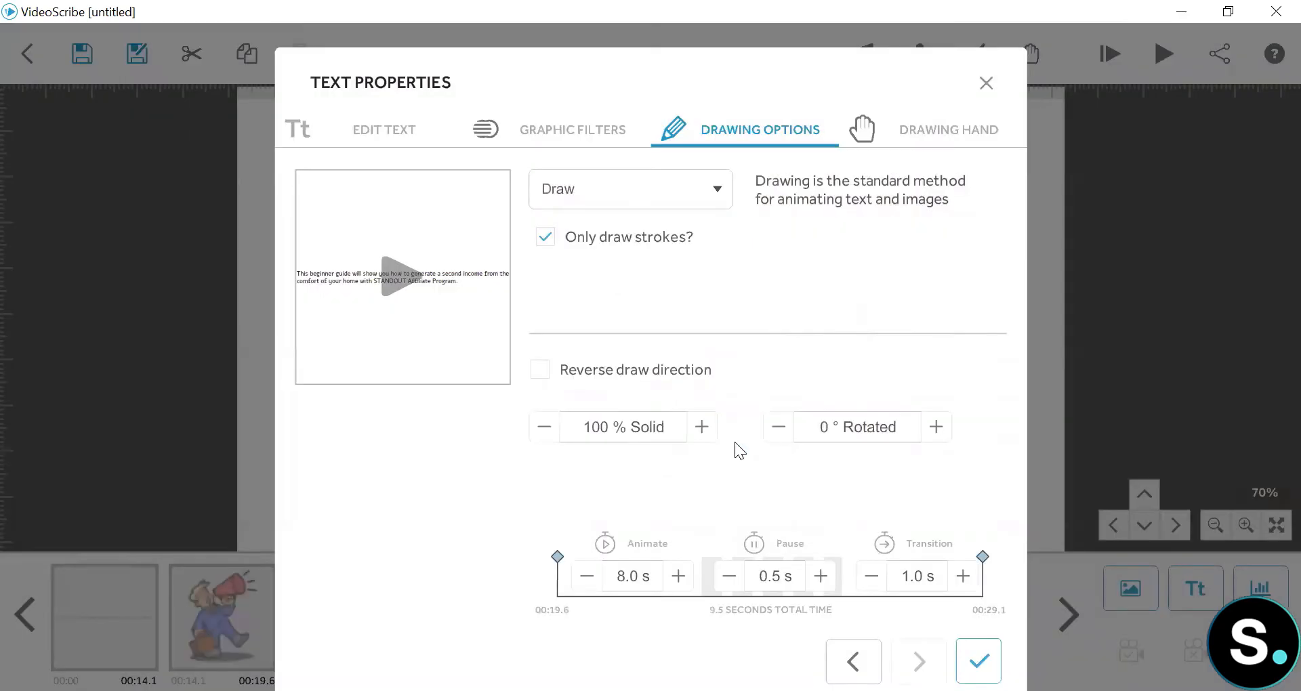
left_click(970, 647)
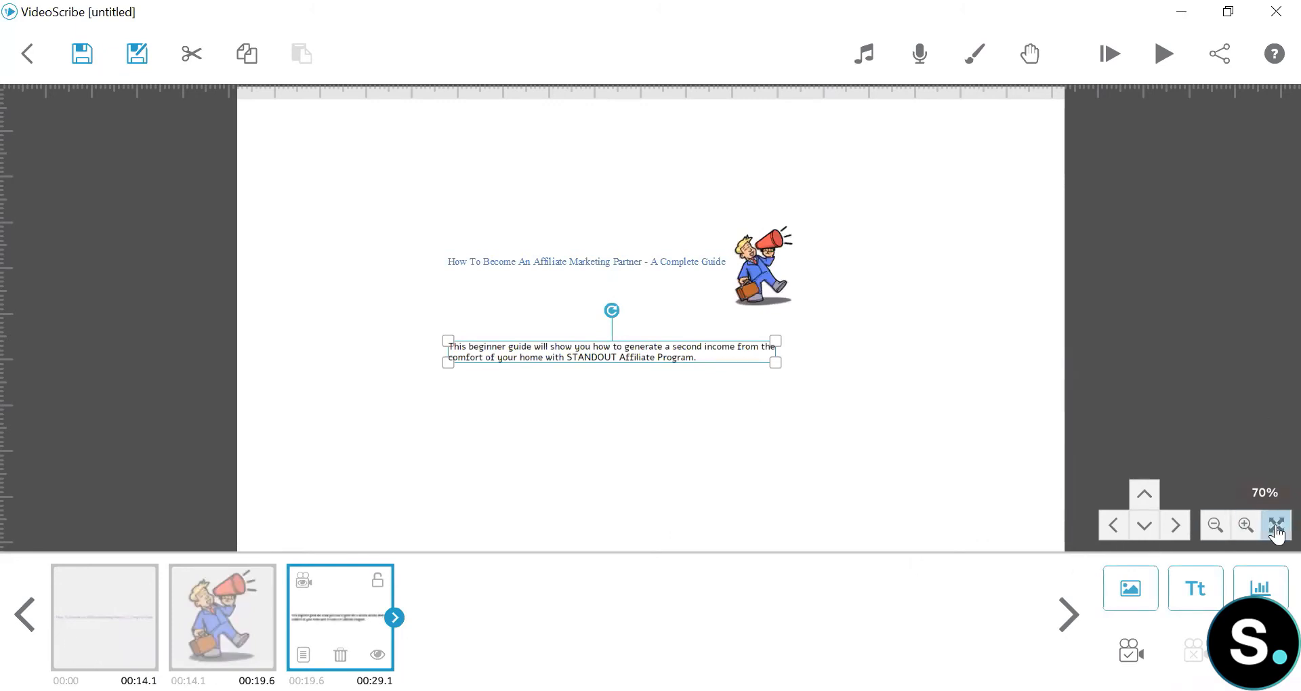
Search the image library for "money", add the money bag with the euro sign, and place it below the end of the beginner guide text.
left_click(1277, 529)
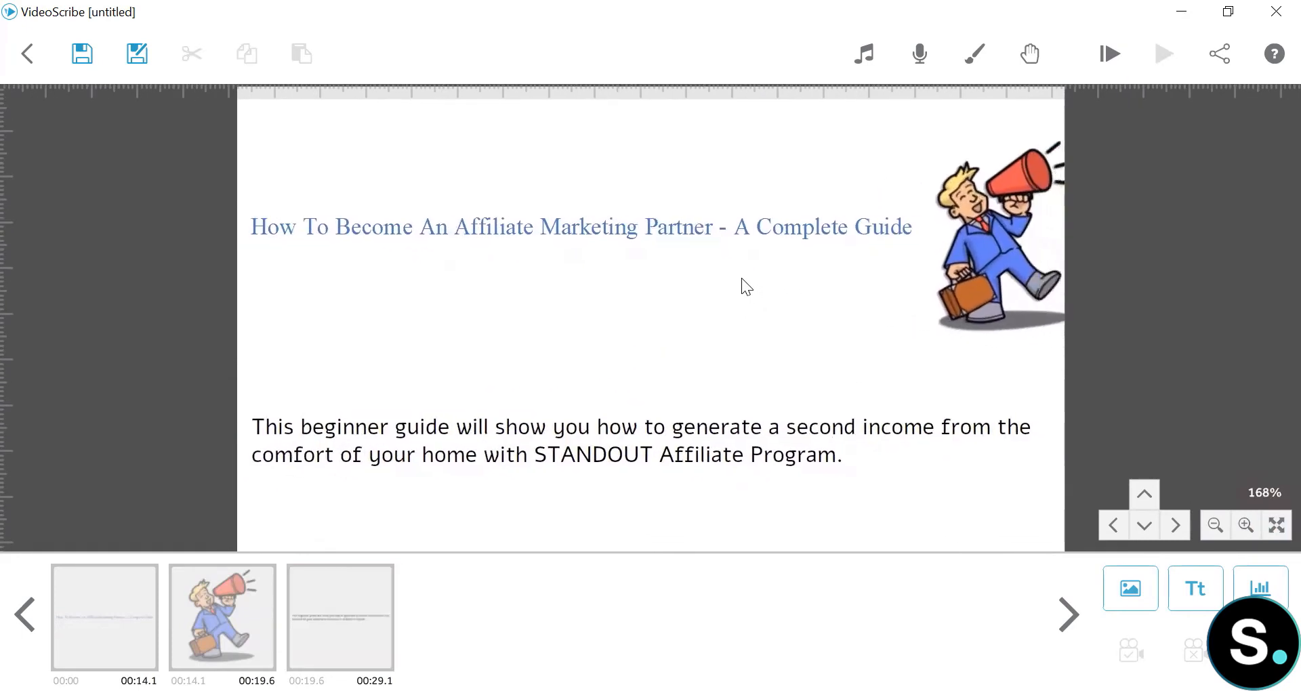
left_click(1128, 594)
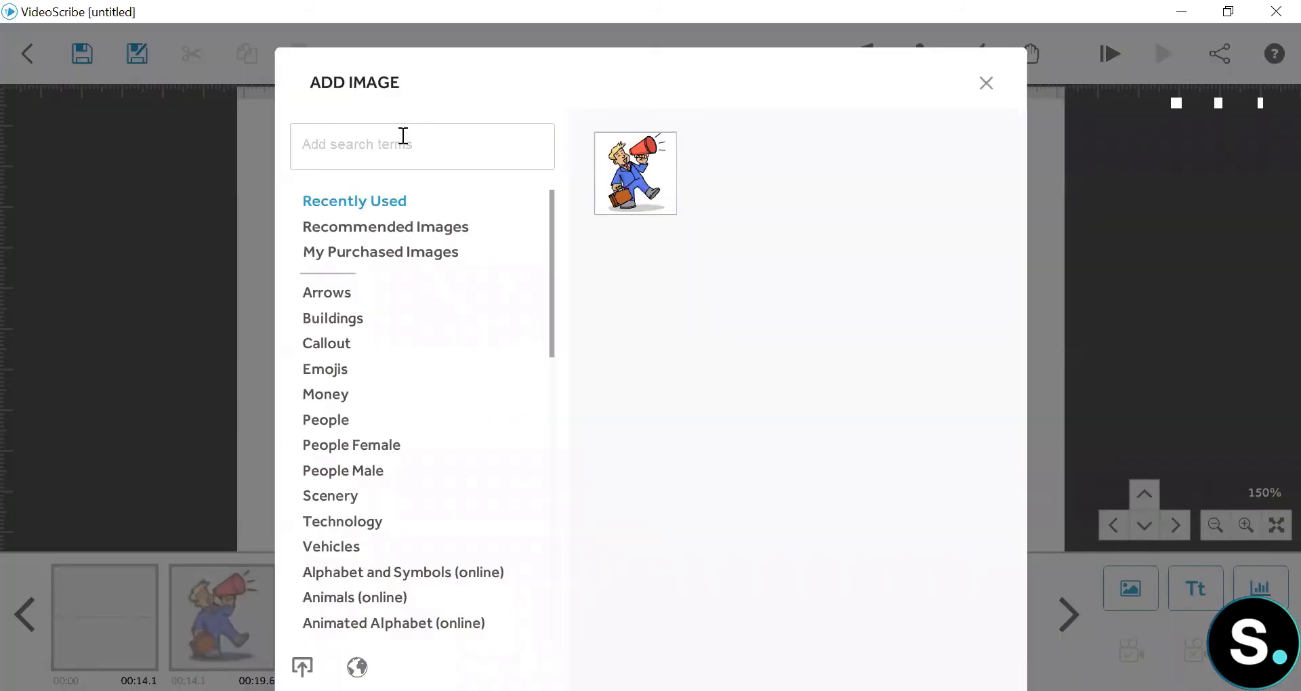
left_click(410, 145)
type("money")
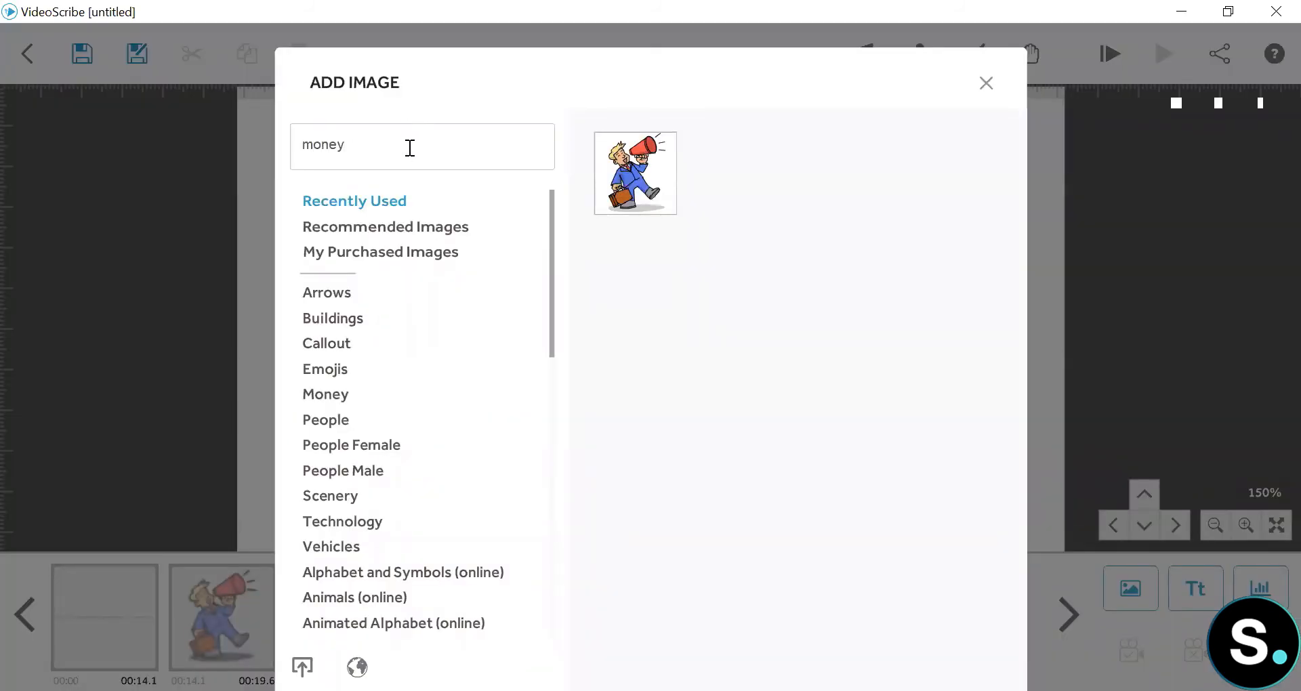
key("Return")
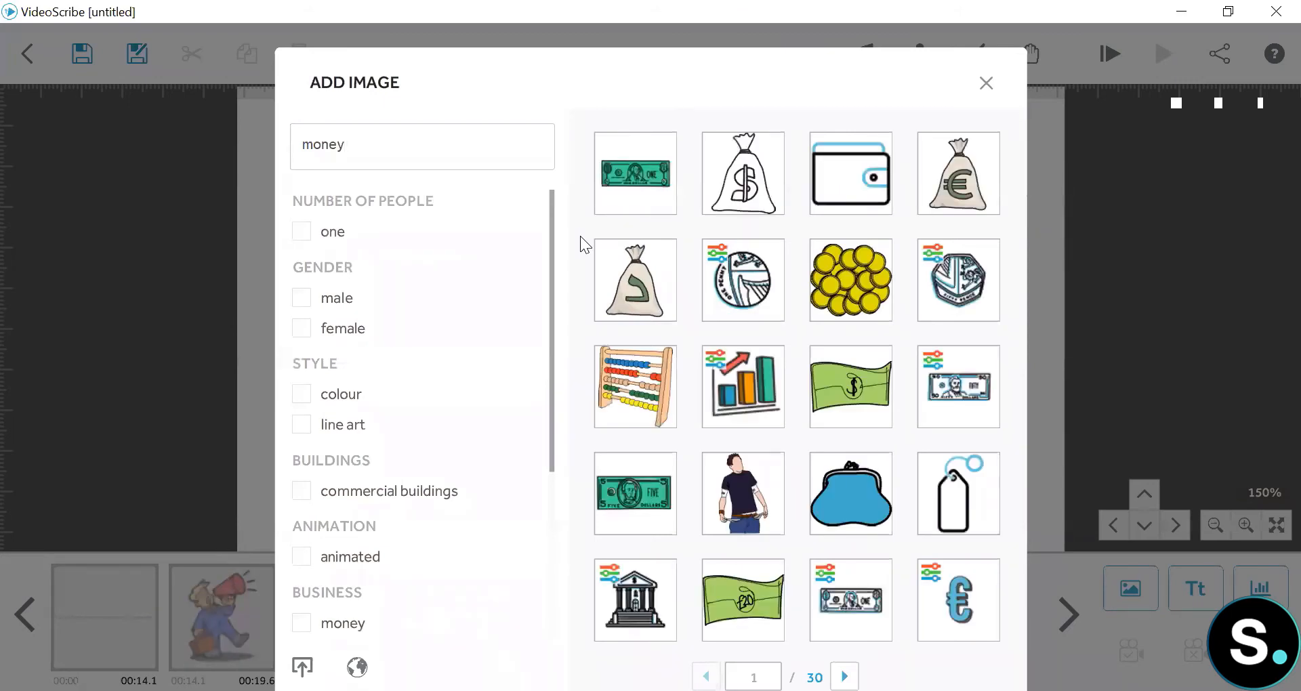
left_click(677, 317)
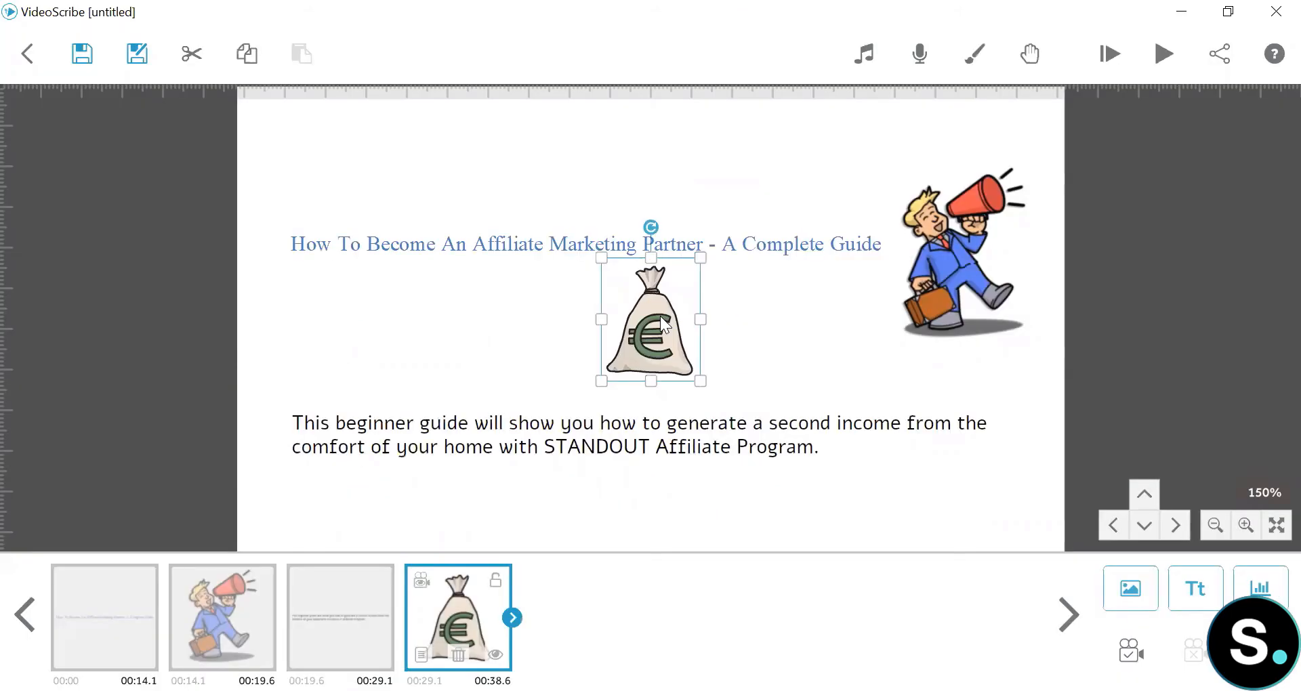
mouse_move(660, 316)
left_mouse_down()
mouse_move(835, 440)
mouse_move(933, 477)
mouse_move(889, 482)
mouse_move(881, 505)
left_mouse_up()
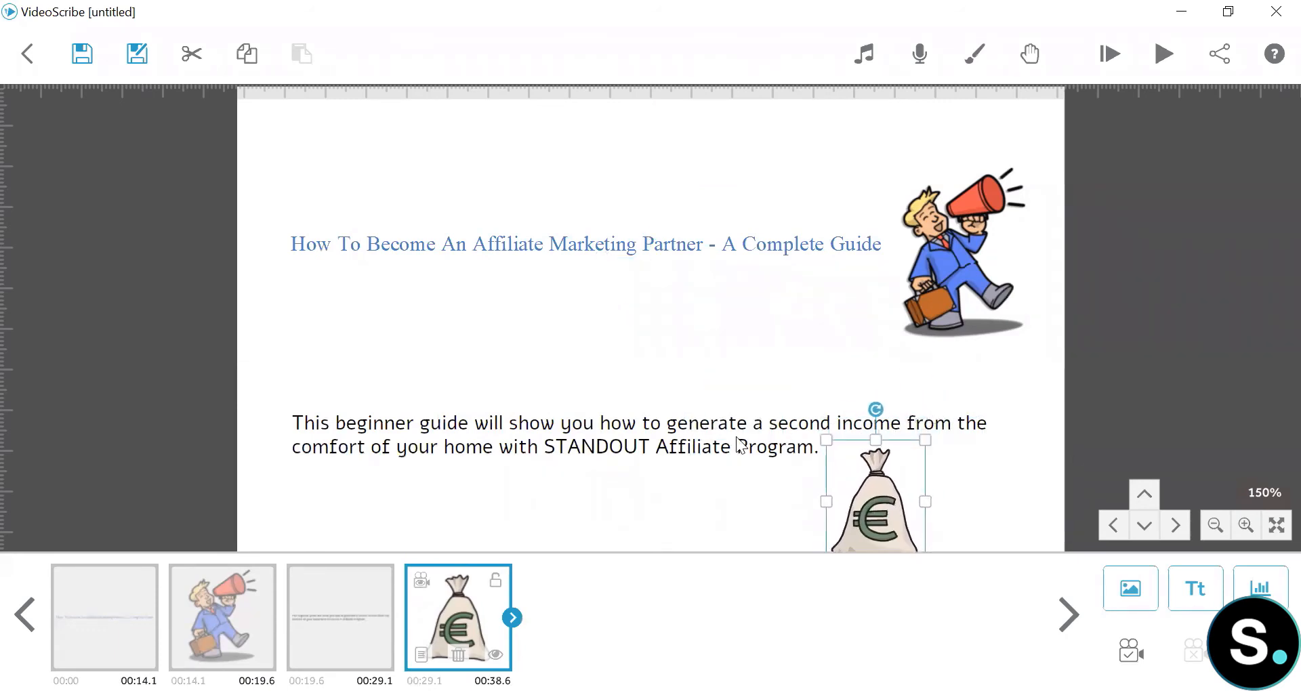
Set the red crayon from the pens set as the drawing hand for the beginner guide text.
double_click(620, 409)
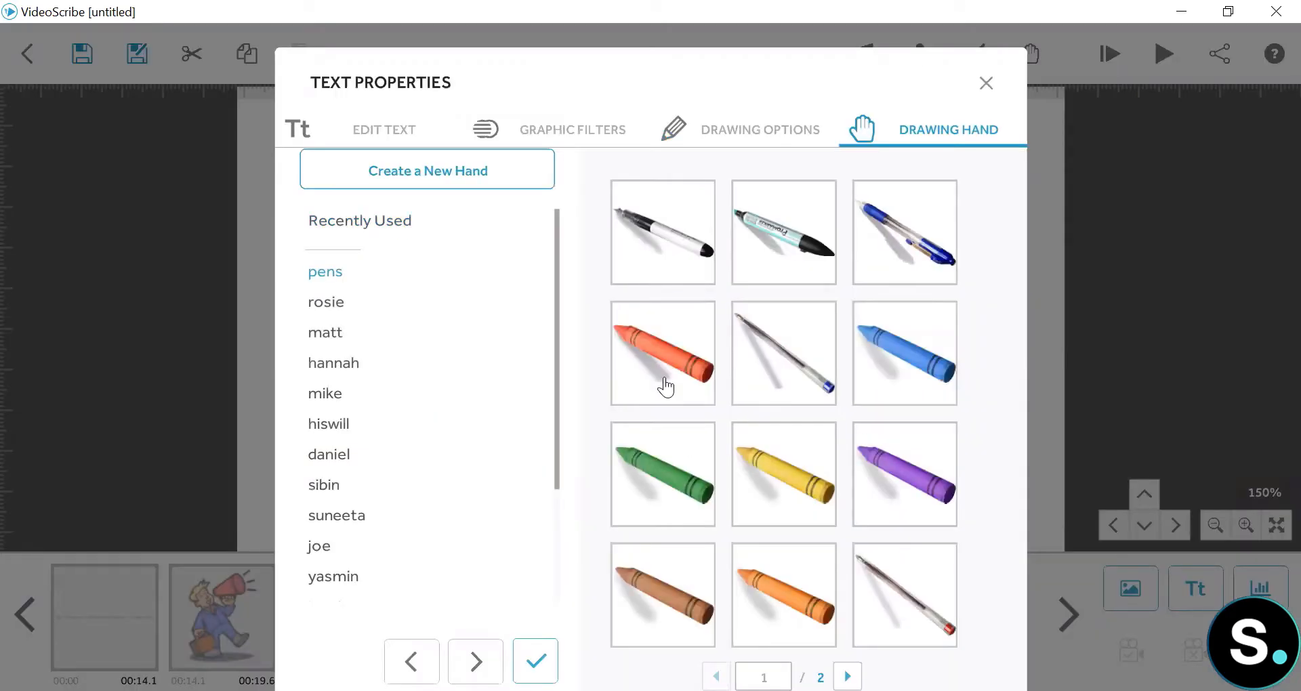
left_click(665, 386)
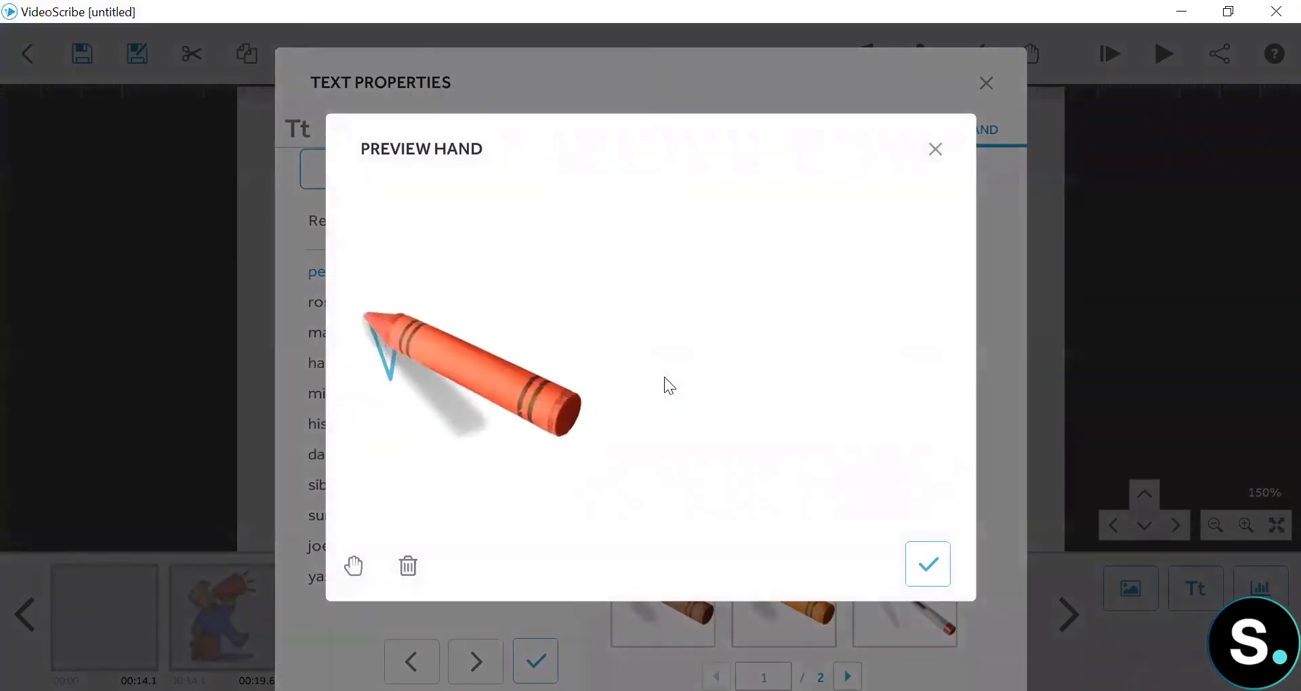
left_click(928, 564)
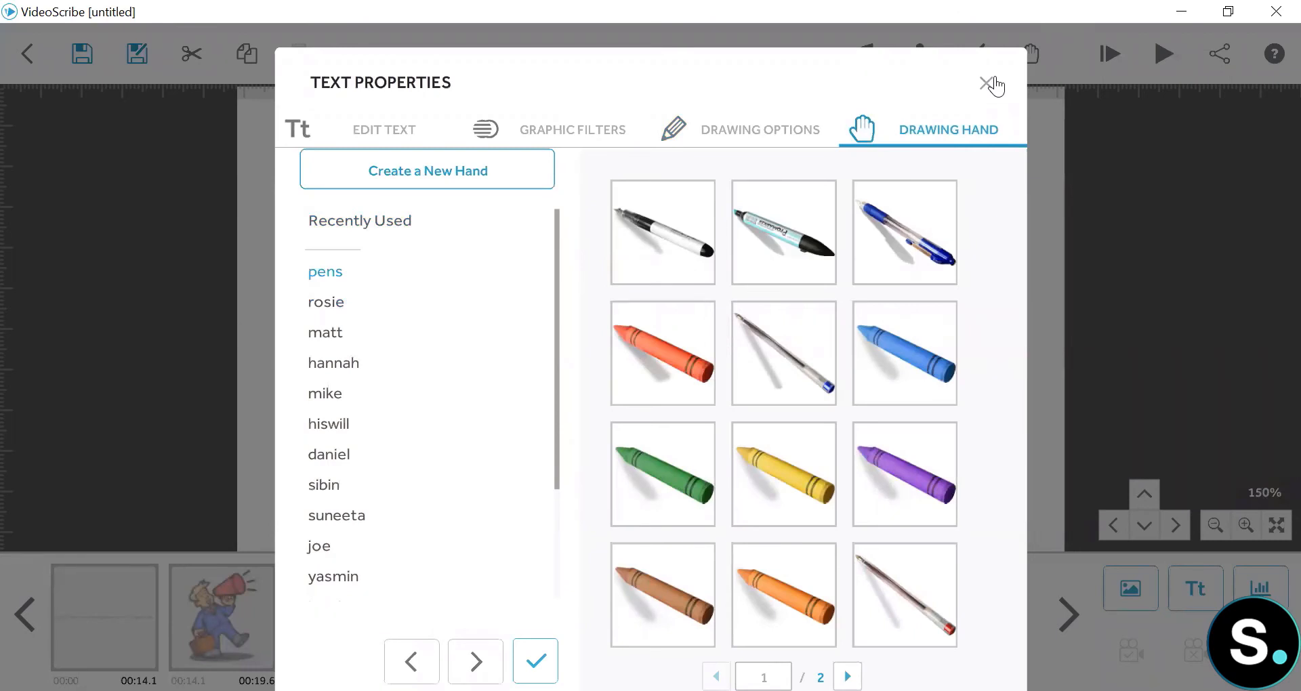
left_click(535, 661)
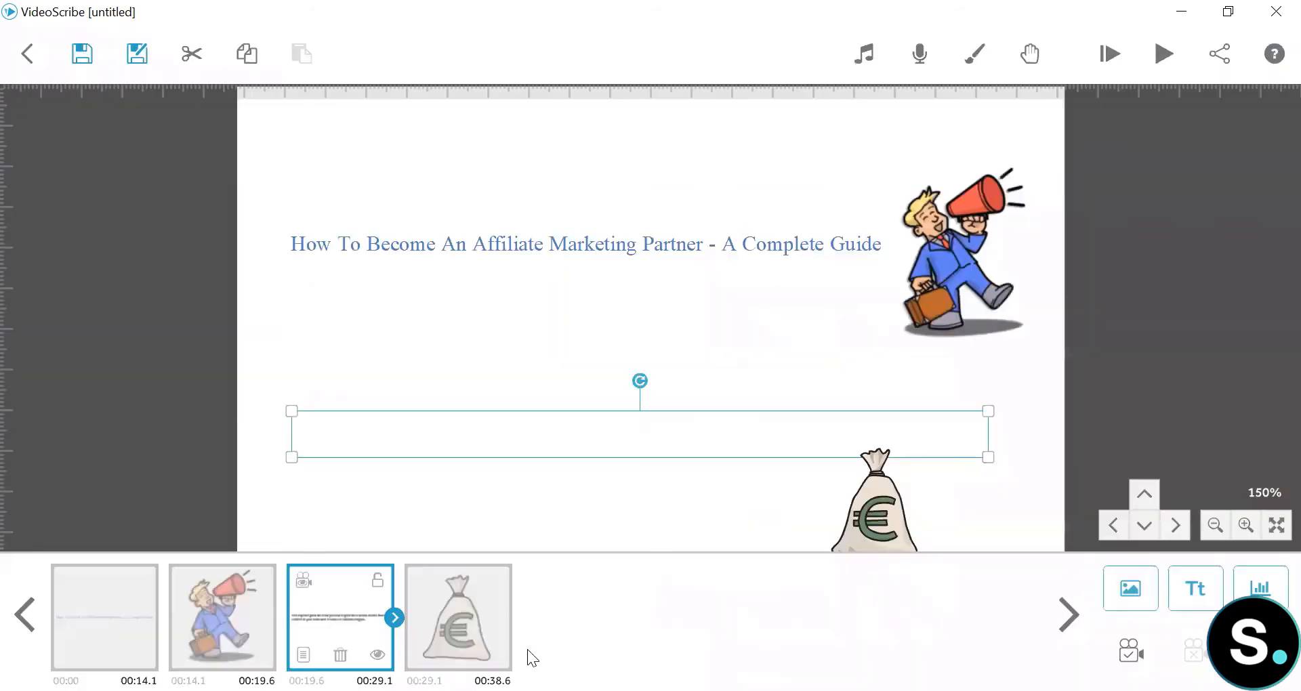
Set the money bag image to the Morph animation with a 4-second animate time, and preview the scribe from the start.
left_click(860, 503)
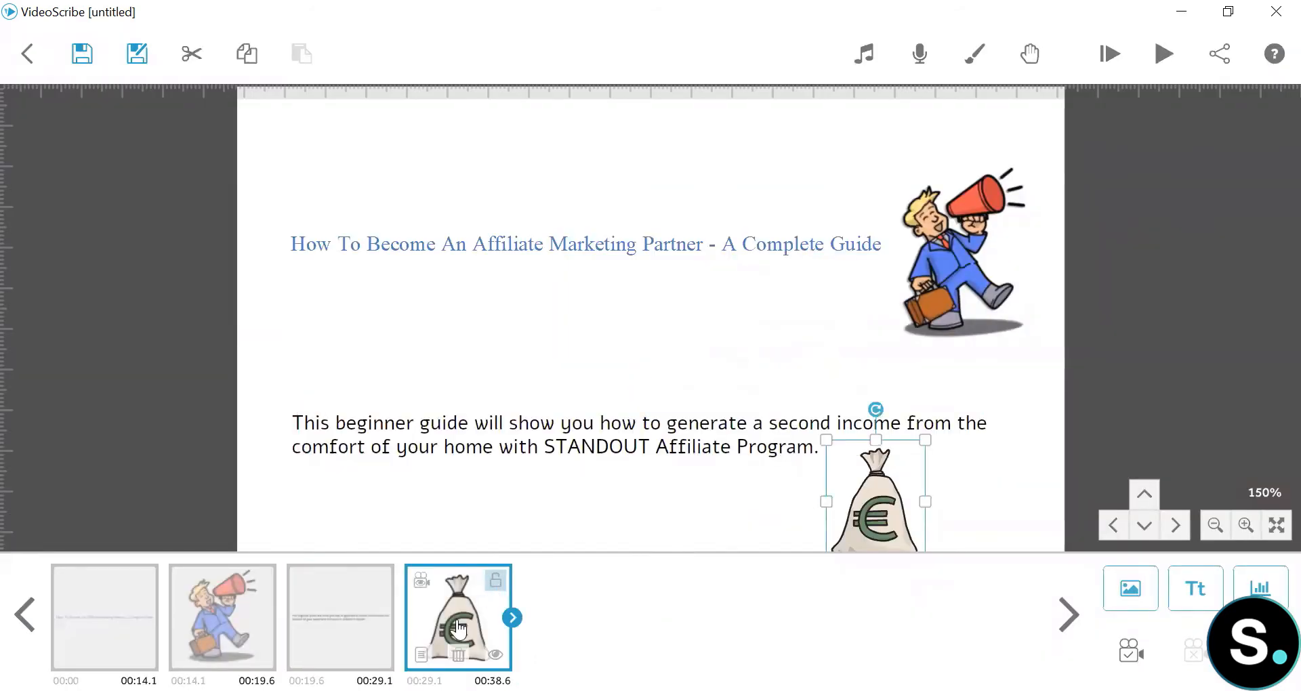
left_click(421, 655)
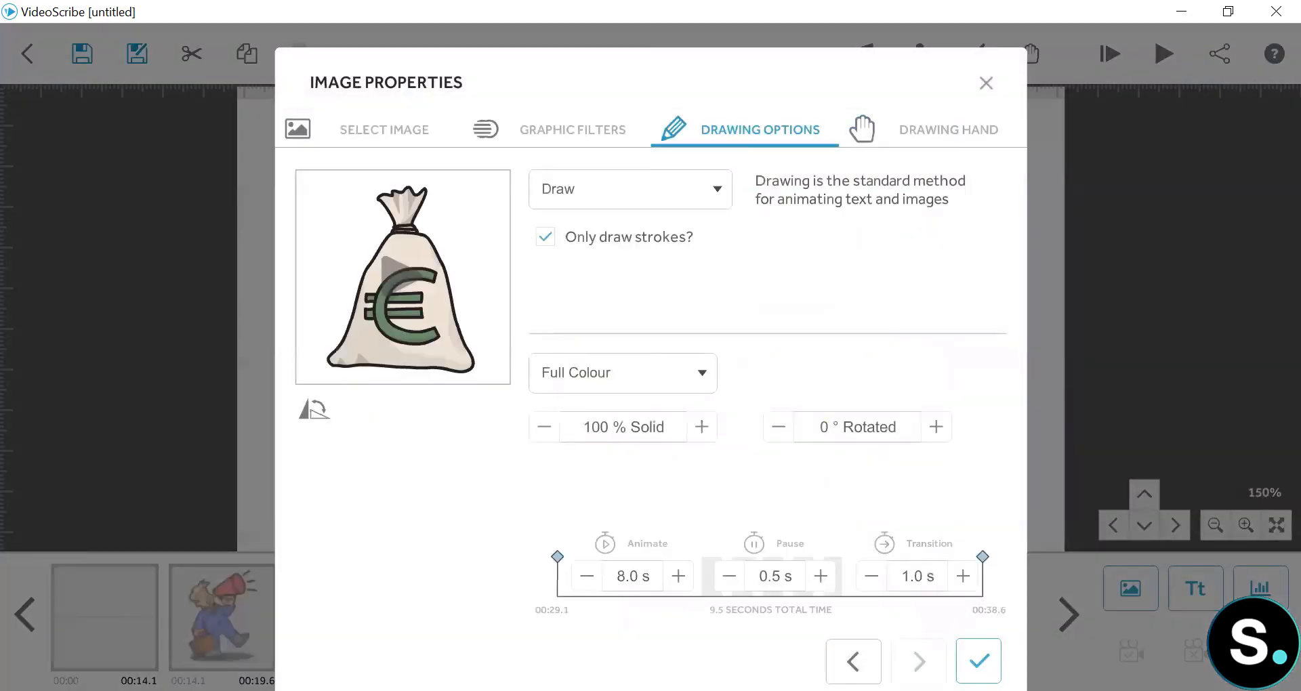
left_click(693, 188)
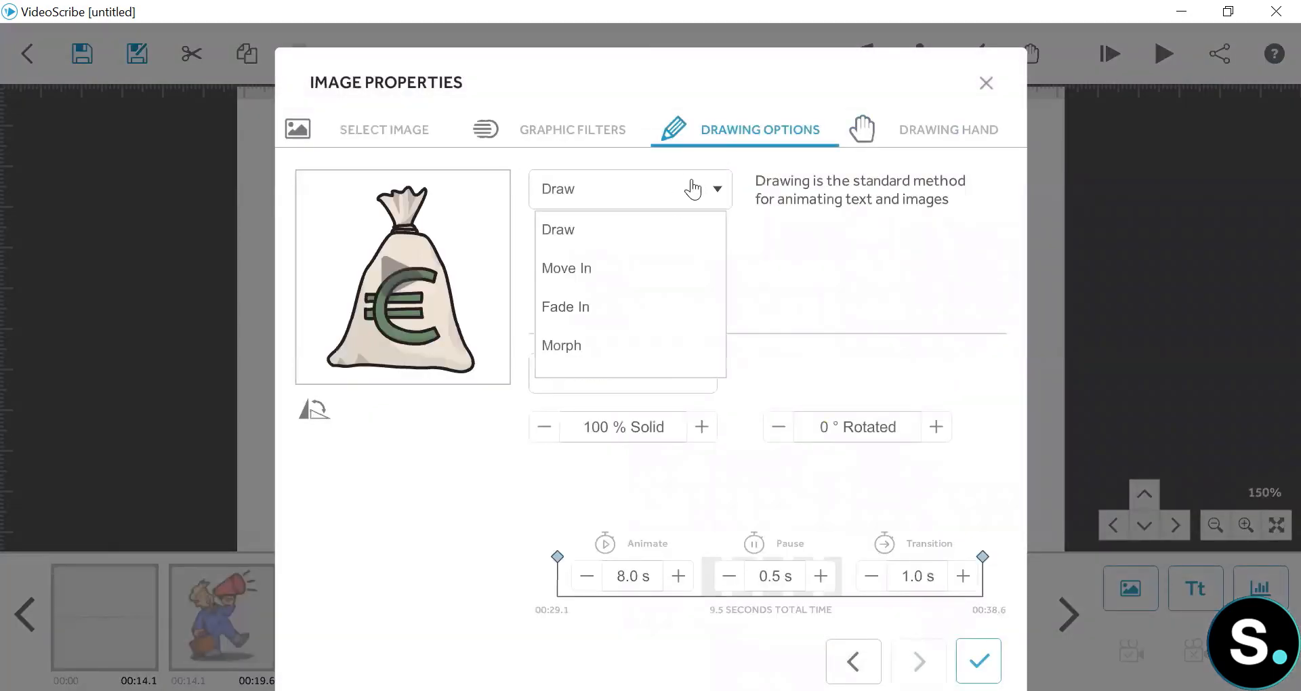
left_click(595, 346)
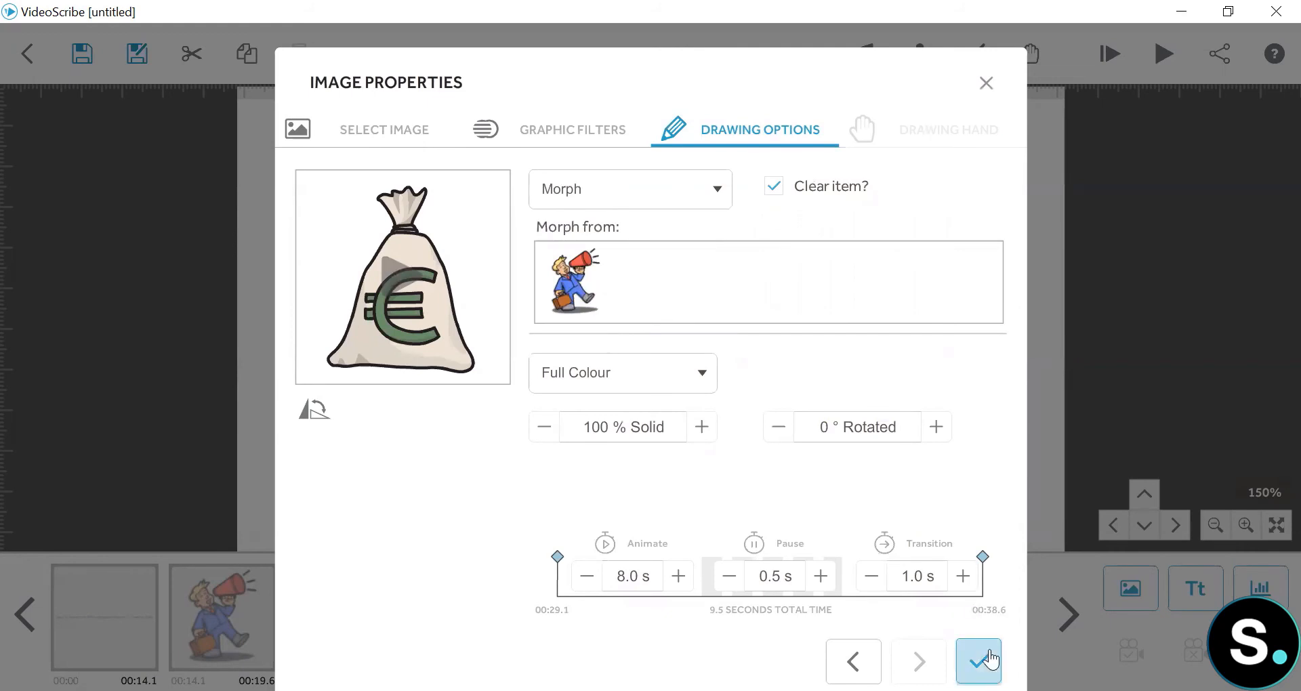
left_click(620, 578)
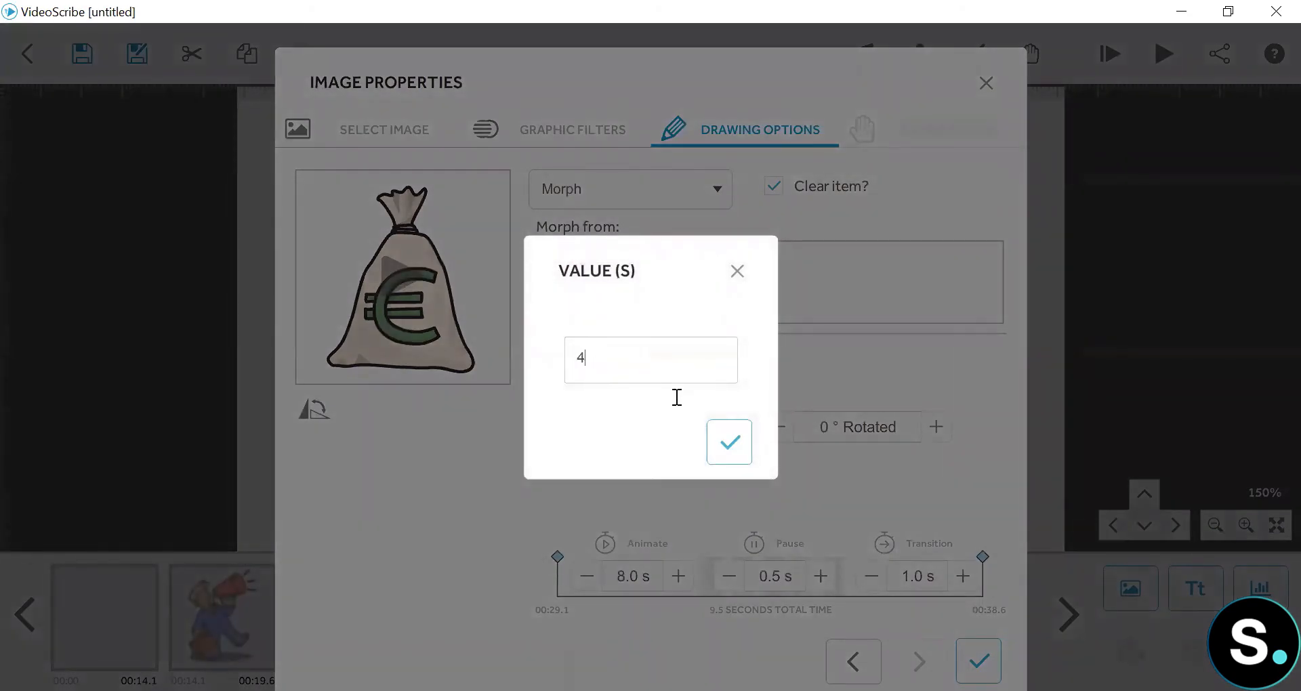
left_click(746, 450)
left_click(979, 662)
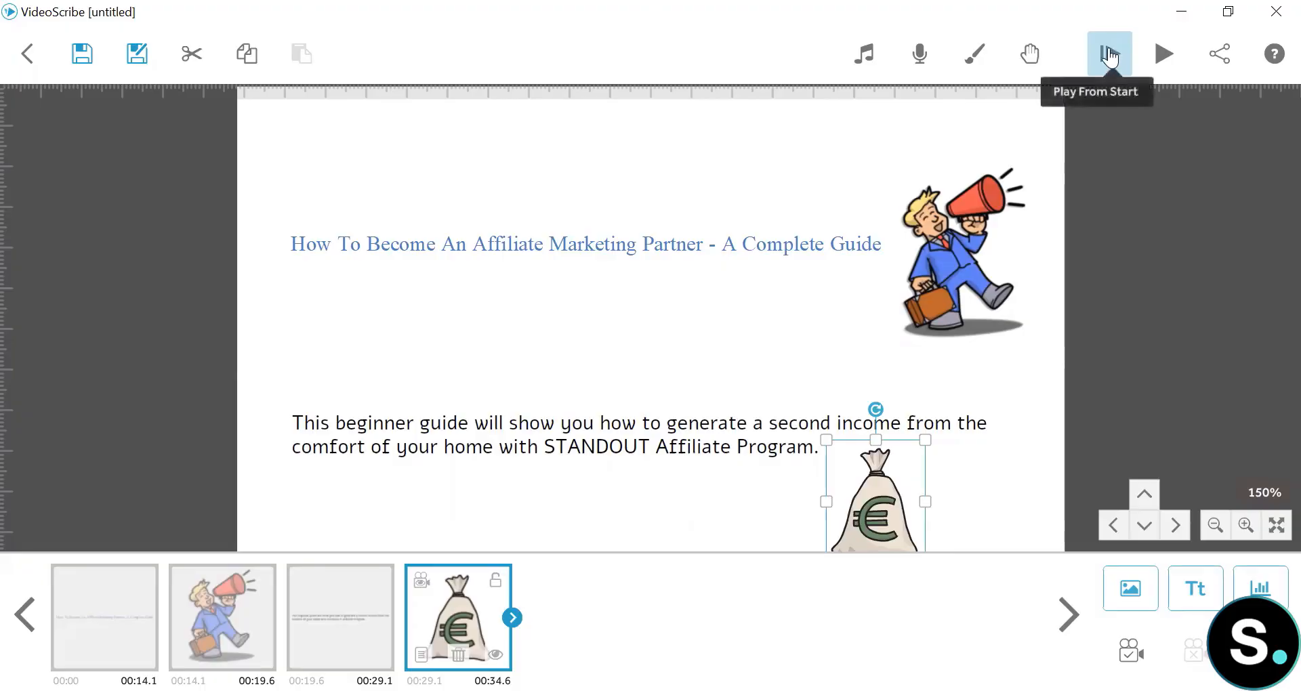
left_click(1109, 56)
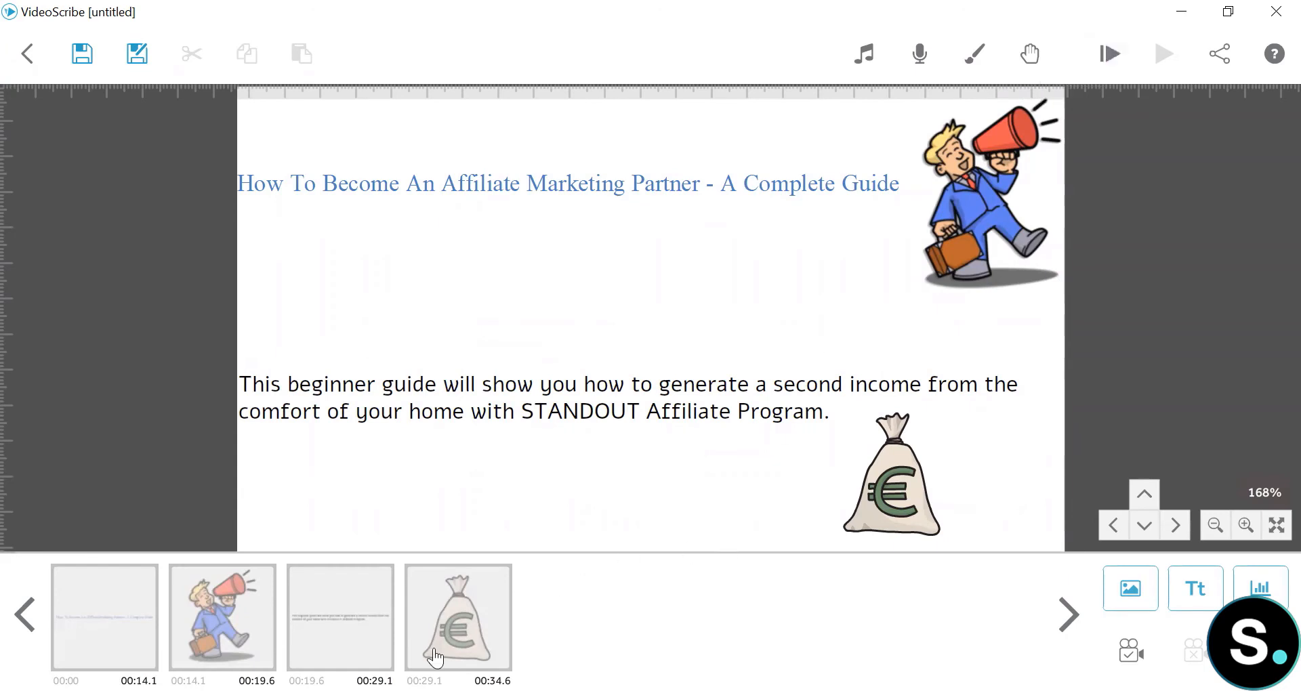
Change the money bag's animation to Move In from the left with the Bounce effect, and preview the scribe from that element.
left_click(435, 656)
left_click(422, 644)
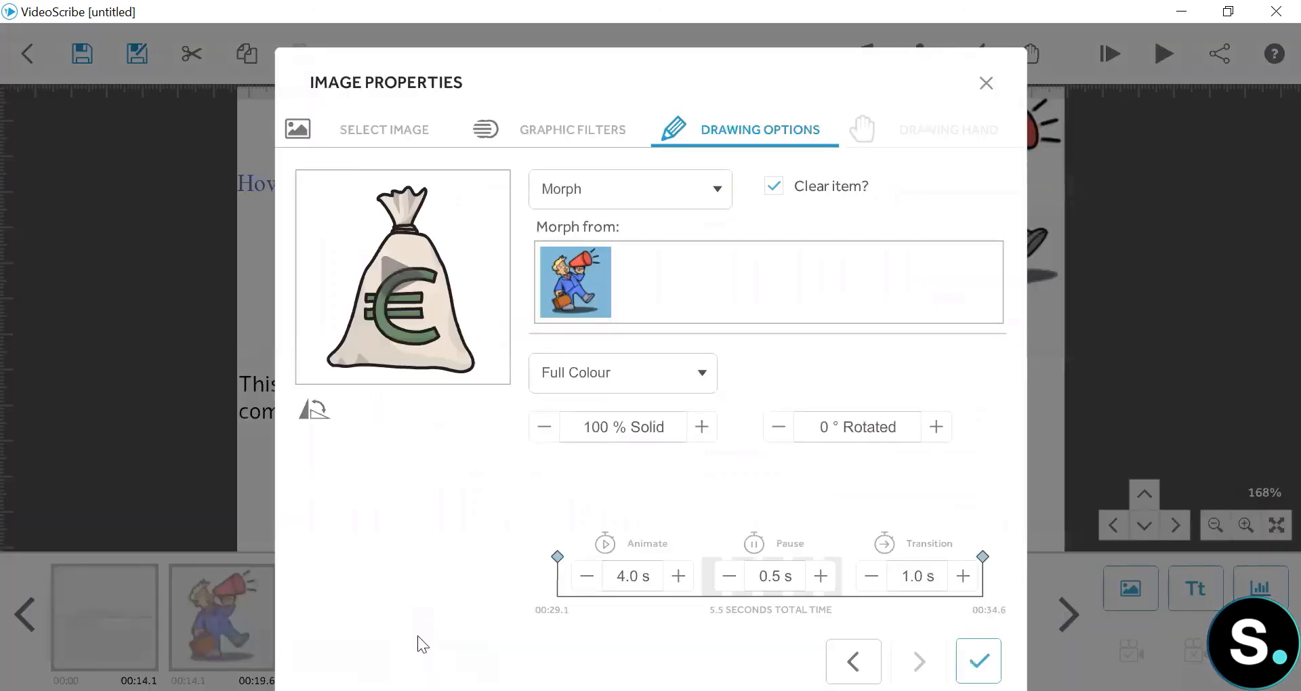
left_click(629, 204)
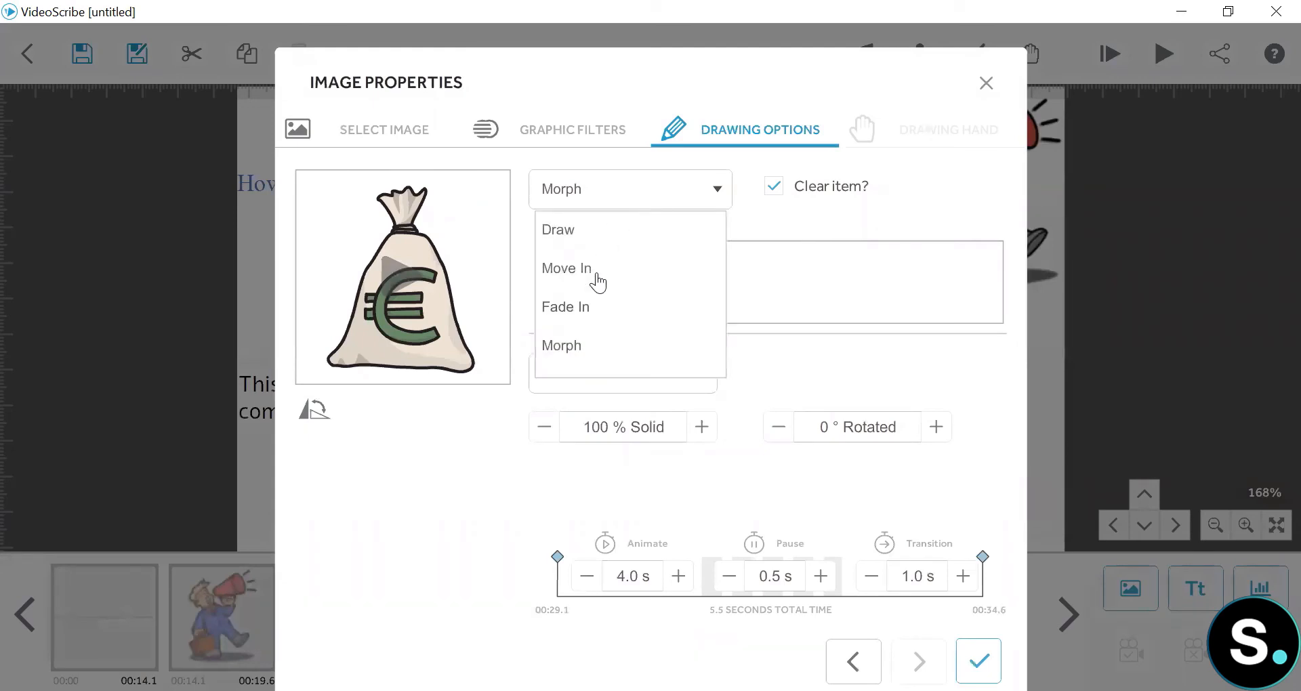
left_click(564, 270)
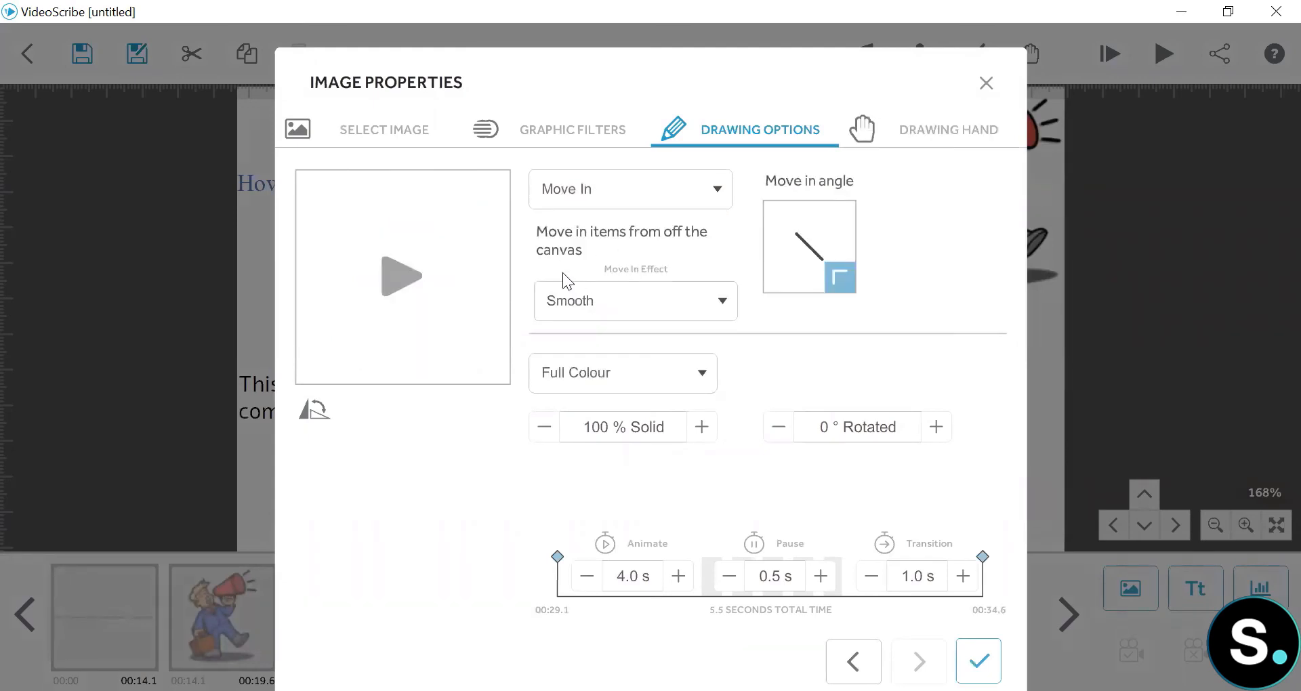
left_click(624, 301)
left_click(625, 301)
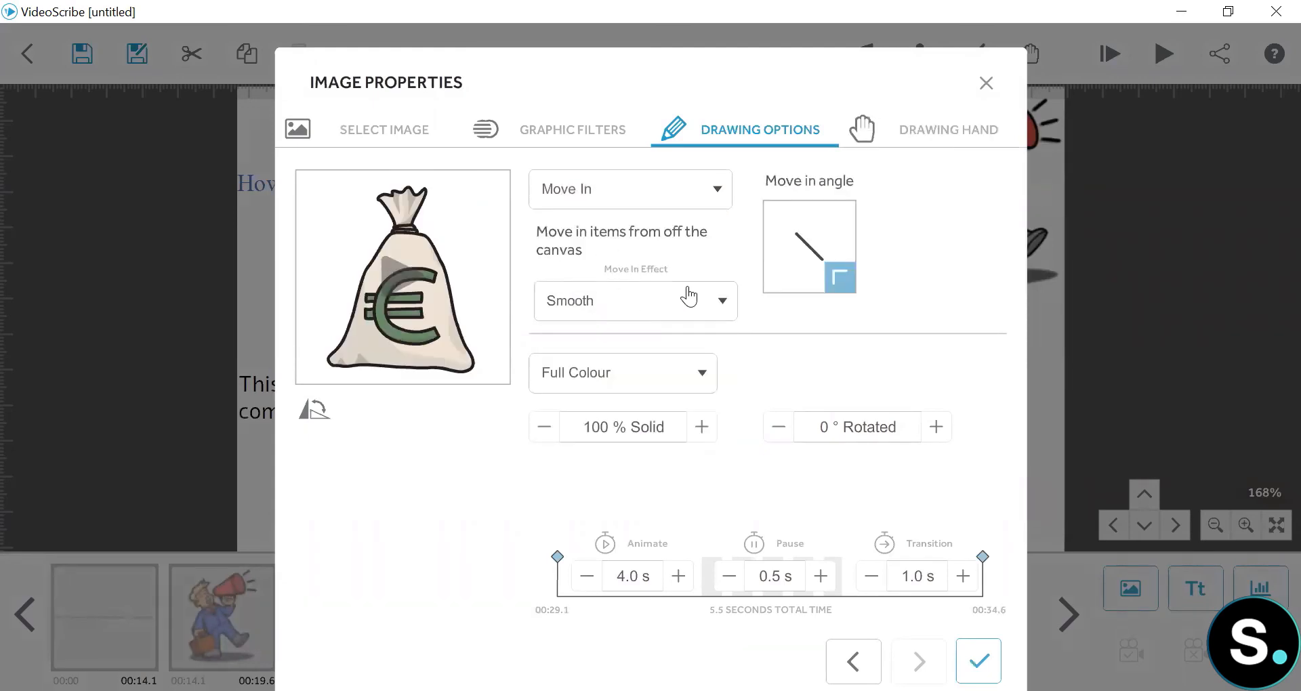
left_click(778, 248)
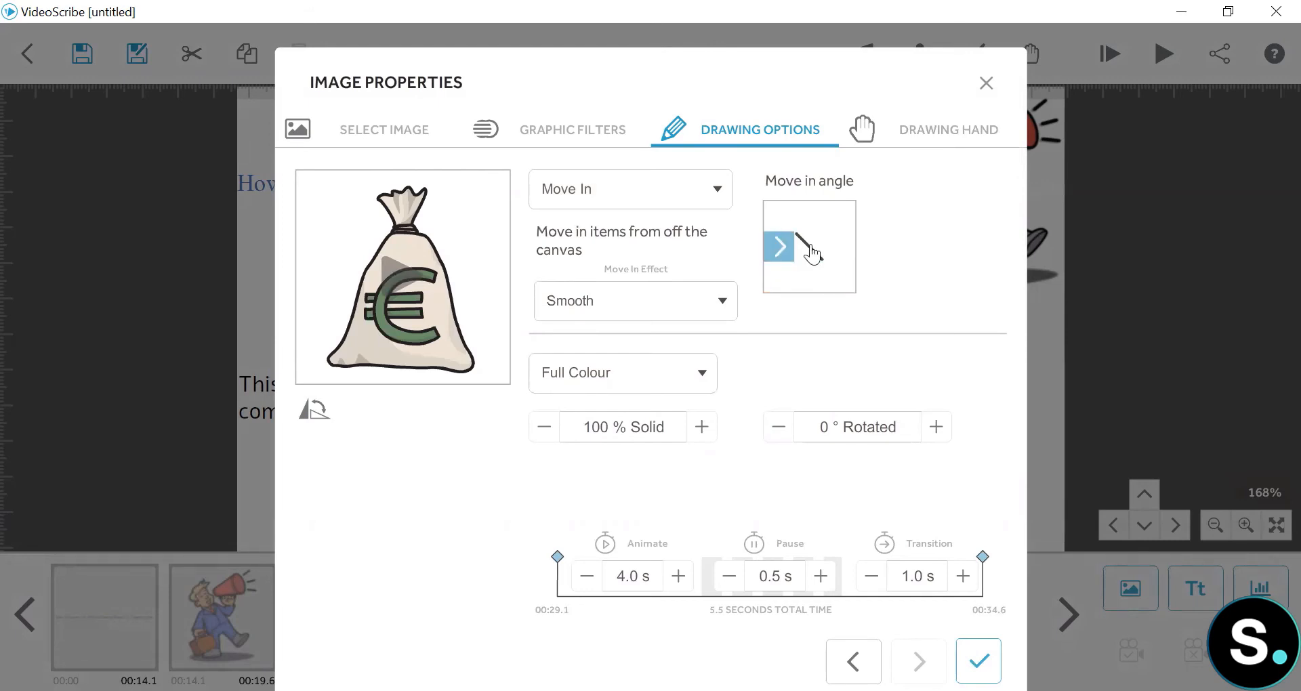
left_click(704, 310)
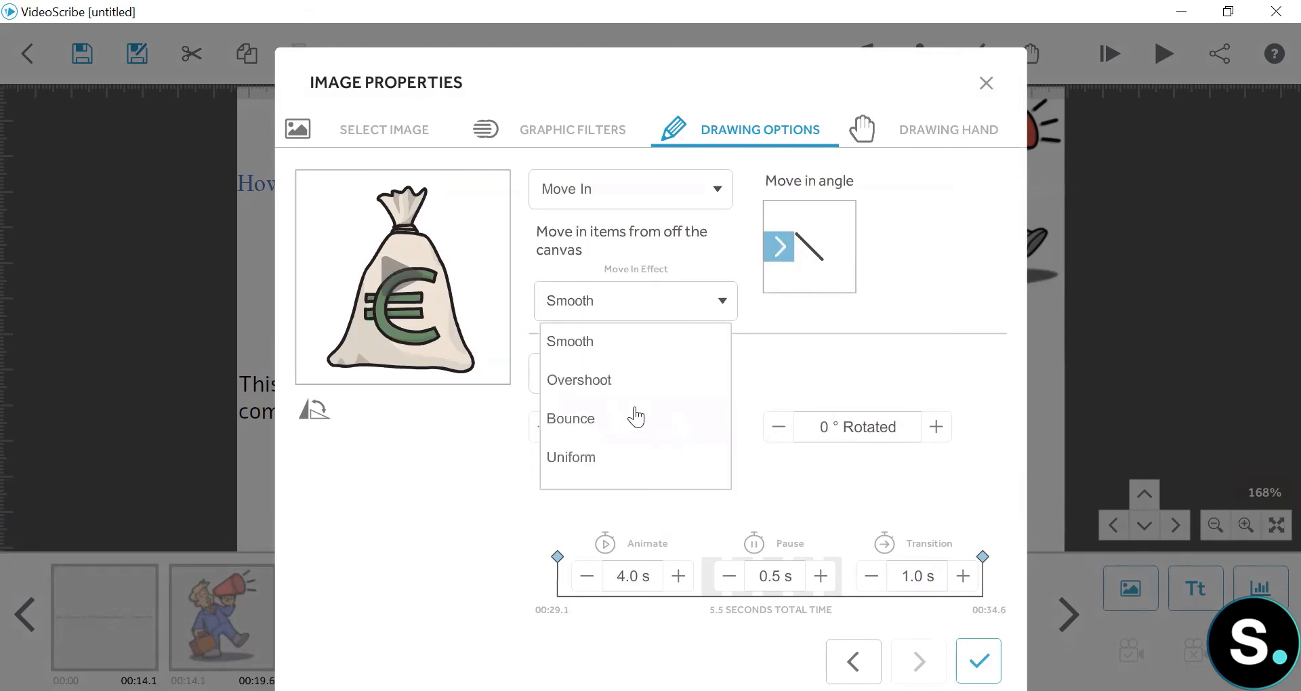
left_click(604, 412)
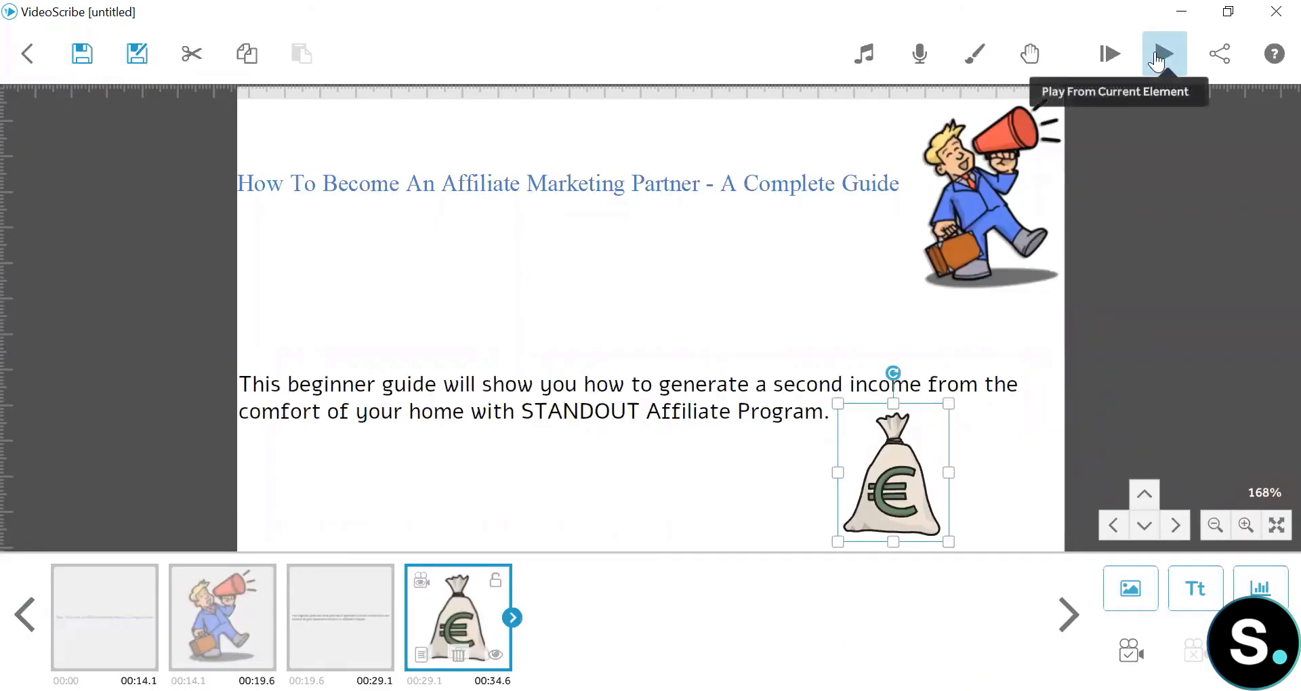
left_click(1158, 62)
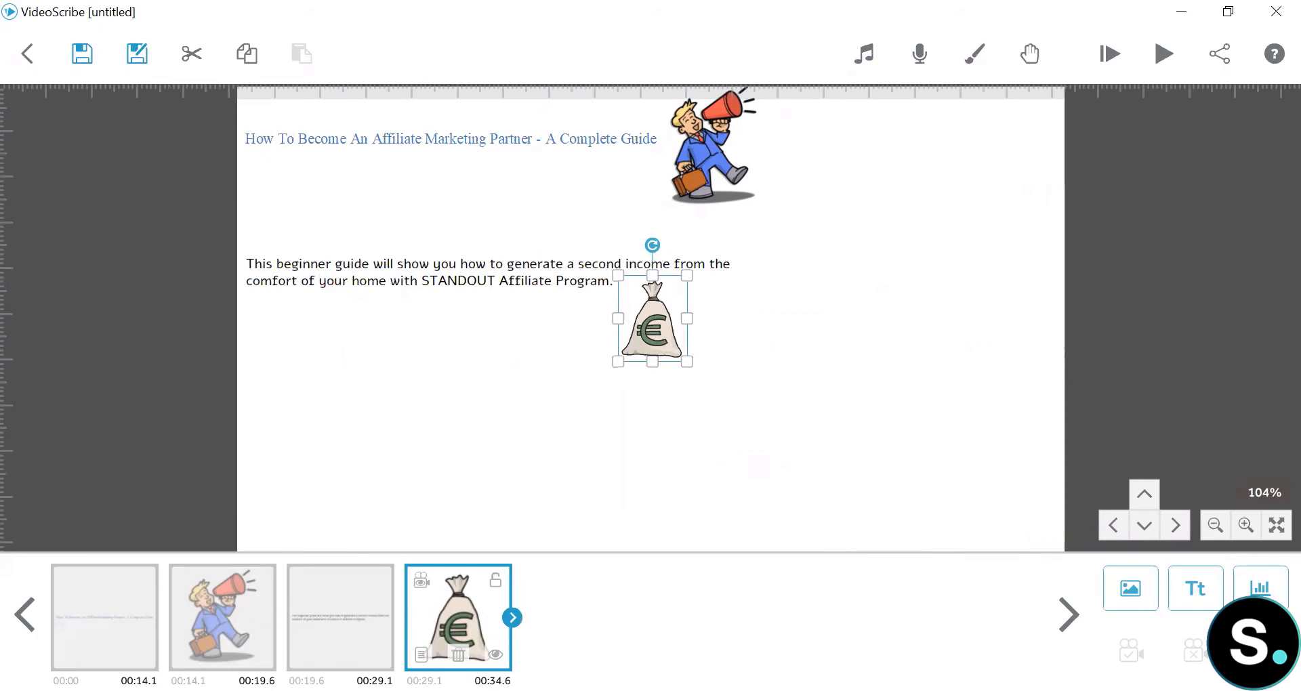
Start a new bar chart with the label "Demo" and the data values 10,15,18.
left_click(1260, 587)
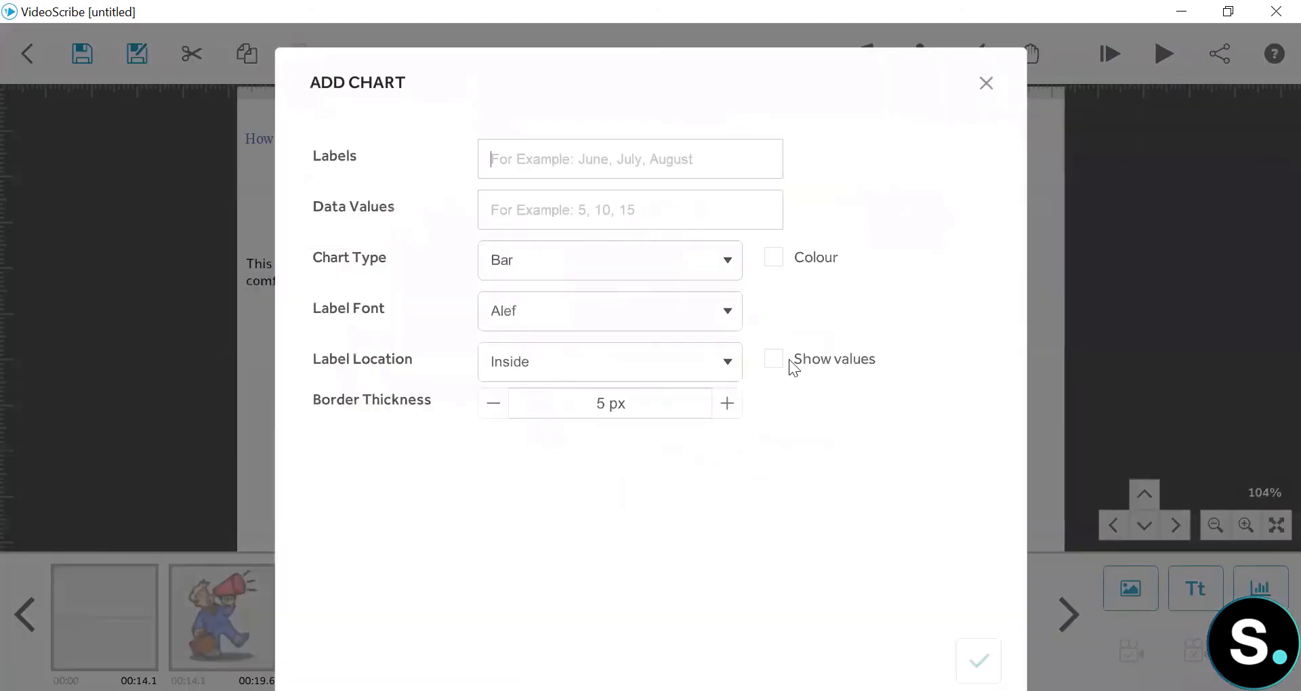
type("Demo")
left_click(556, 210)
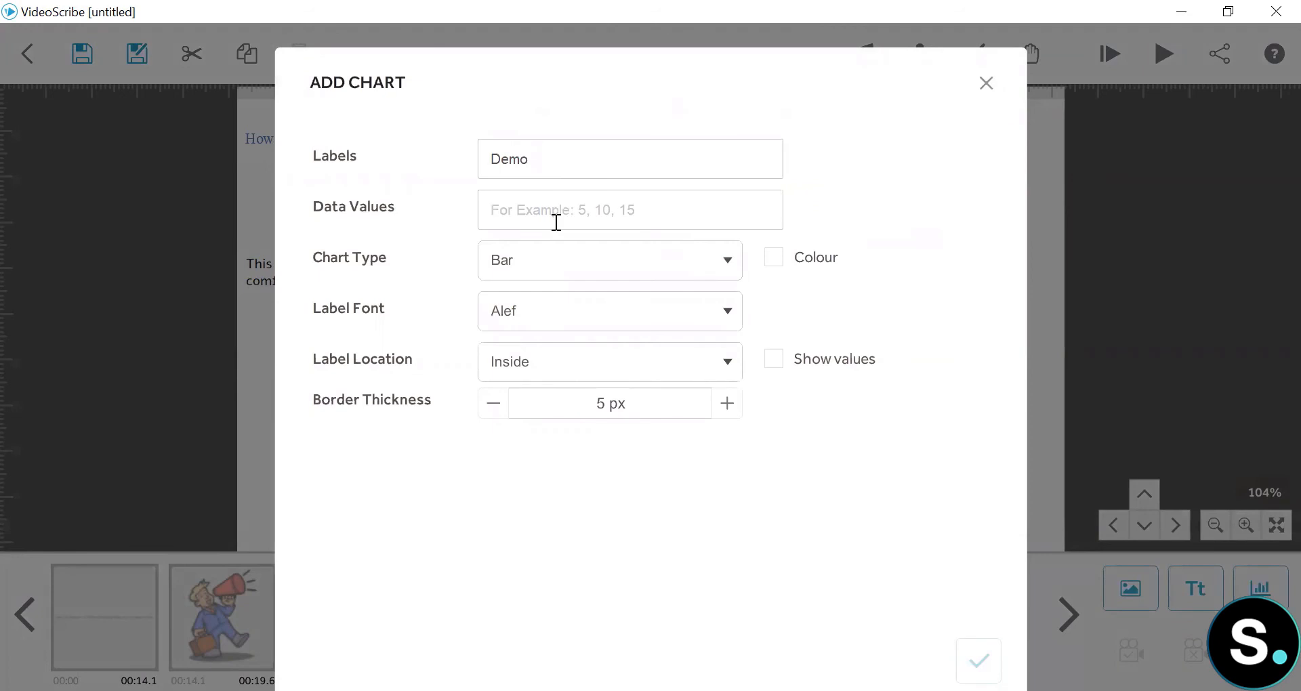
type("10,15,18")
left_click(535, 261)
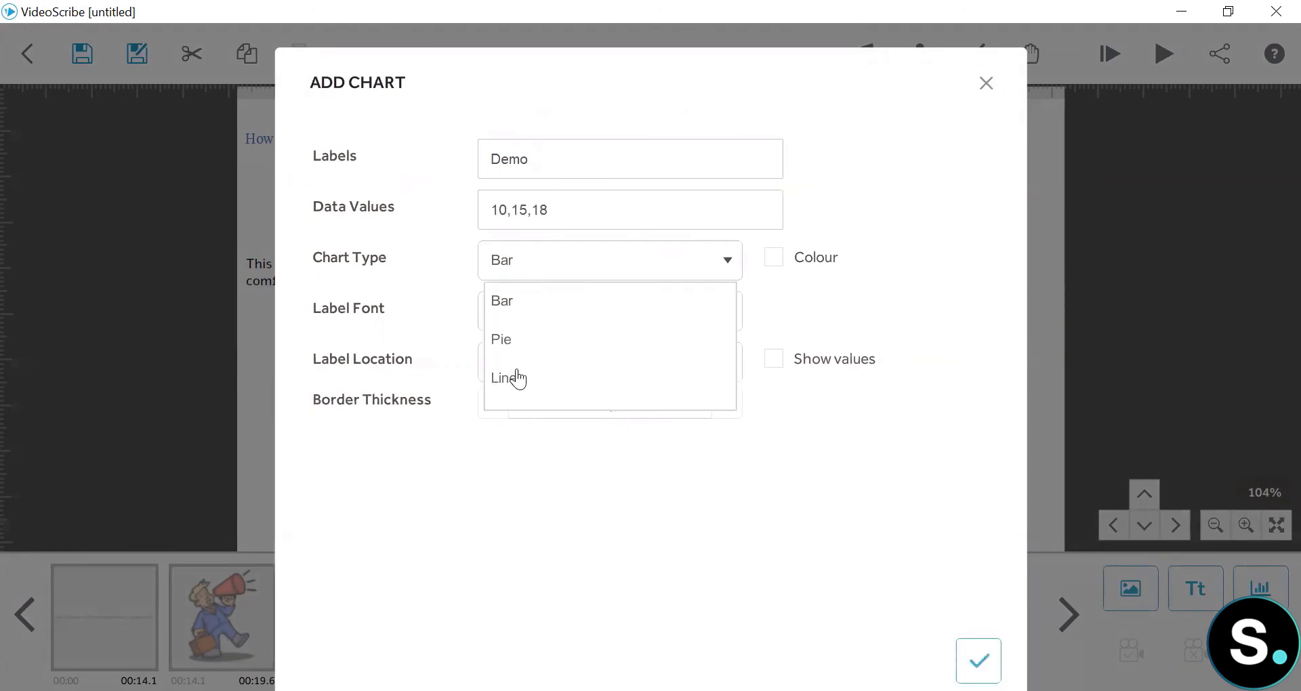
left_click(504, 302)
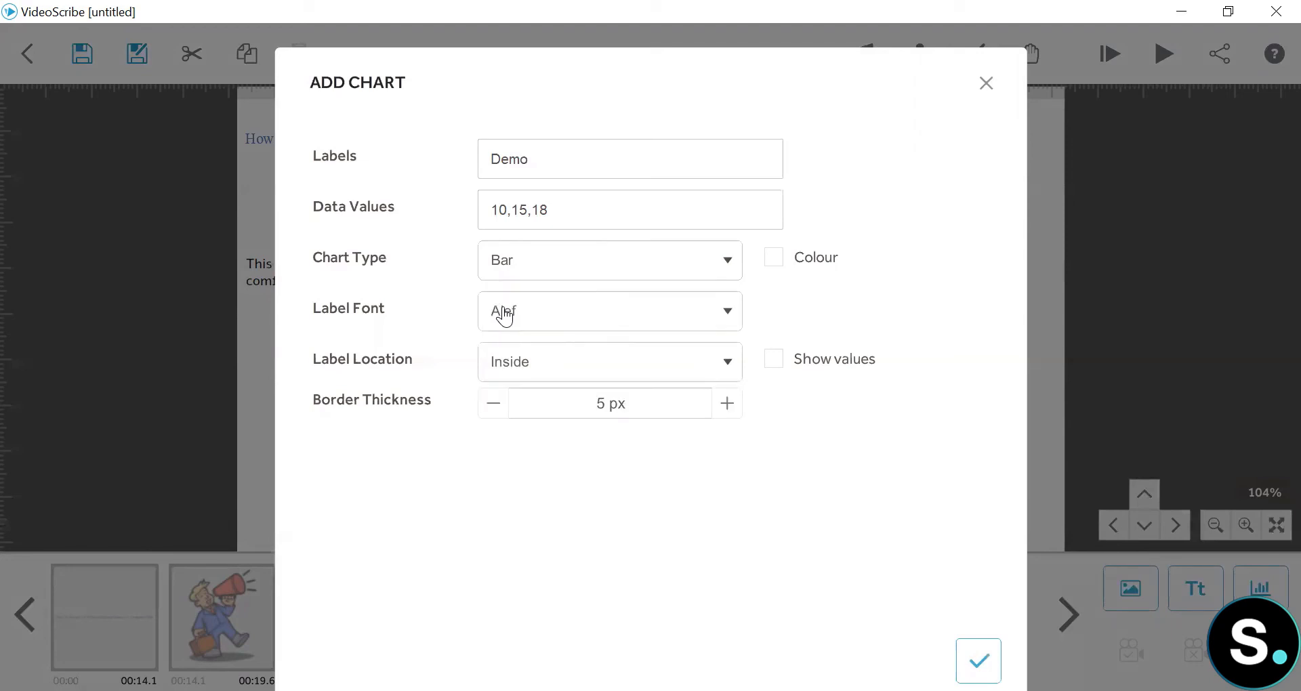
Give the chart colour, the Alegreya Sans label font and a chosen label location, and place it to the right of the money bag.
left_click(554, 322)
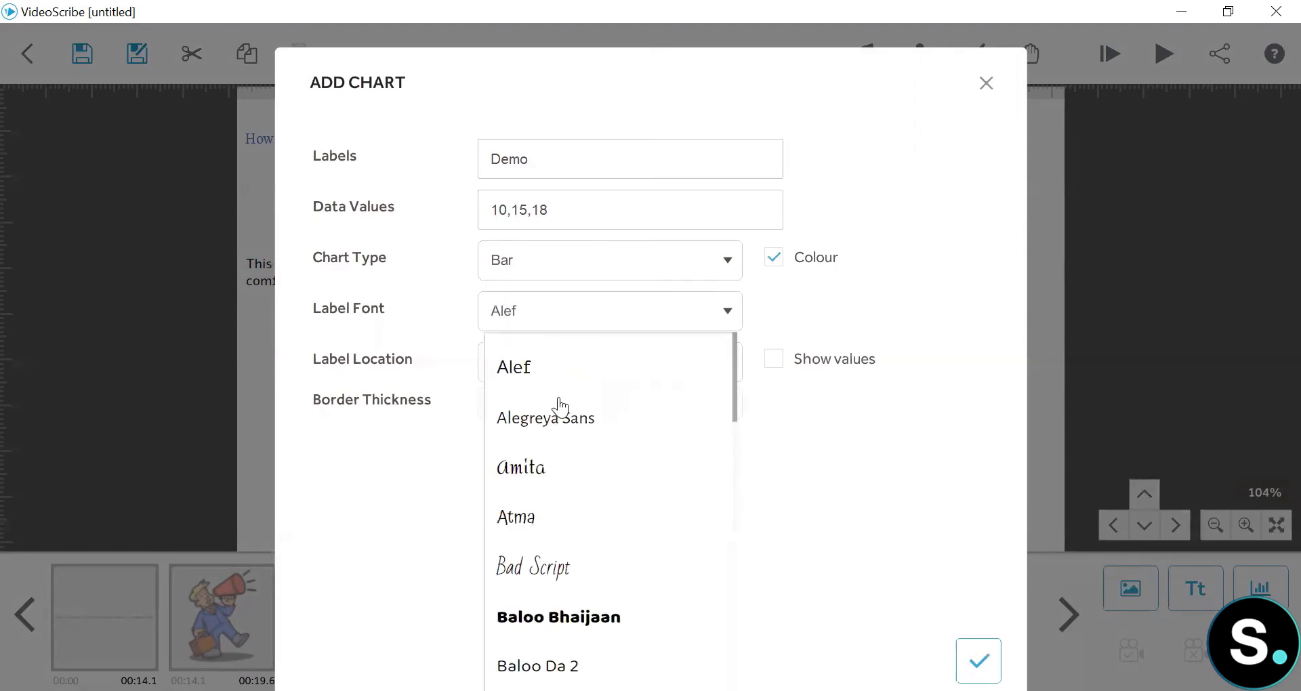
scroll(559, 407, "down", 1)
left_click(552, 379)
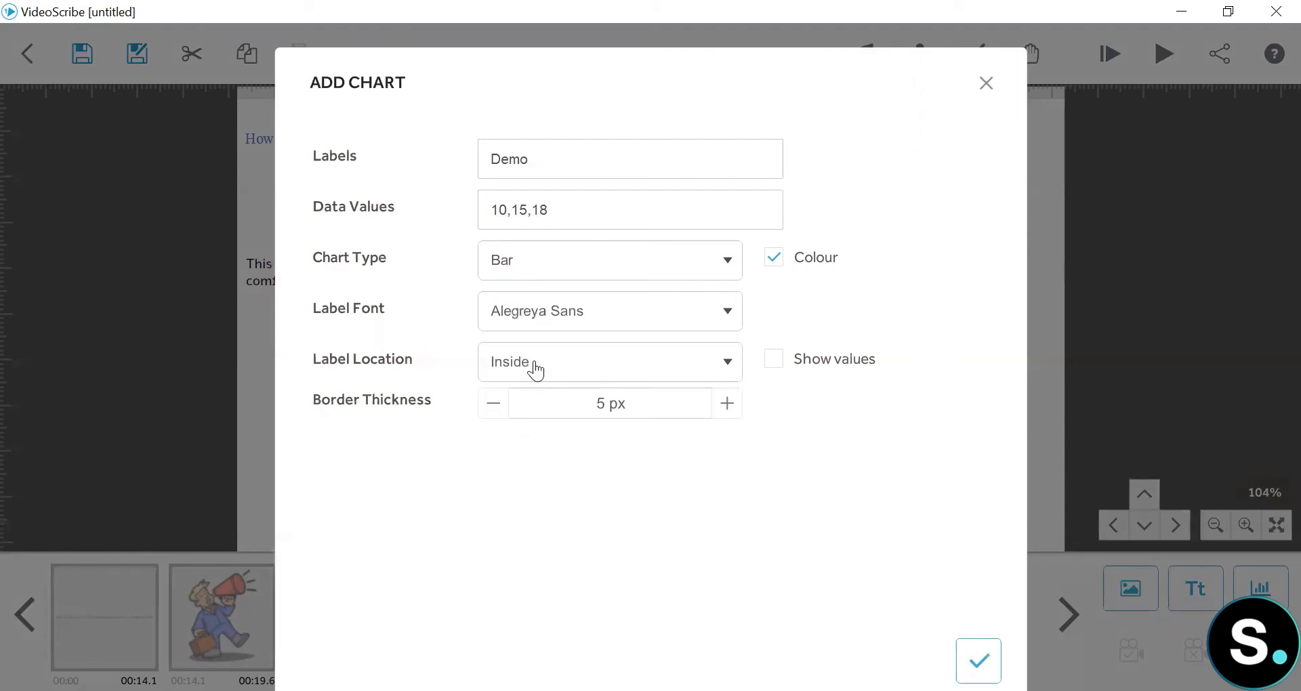
left_click(535, 368)
left_click(530, 440)
left_click(957, 639)
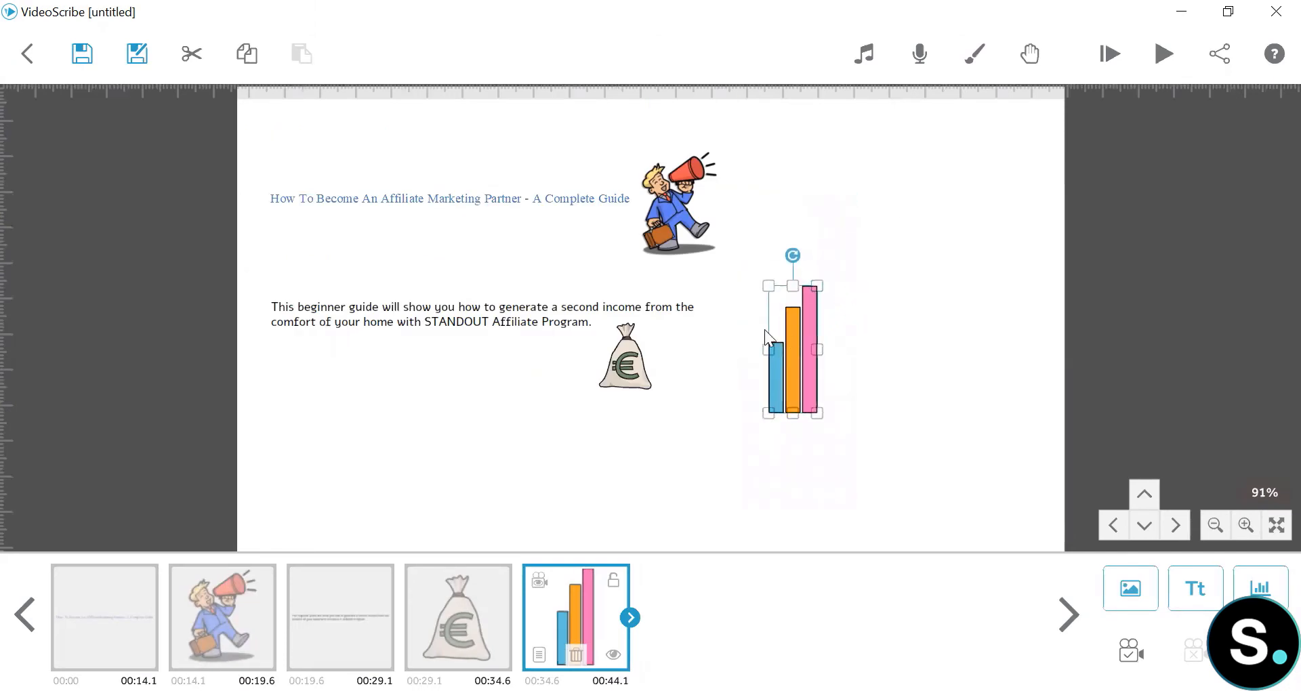
mouse_move(766, 335)
left_mouse_down()
mouse_move(502, 396)
mouse_move(804, 366)
mouse_move(745, 349)
left_mouse_up()
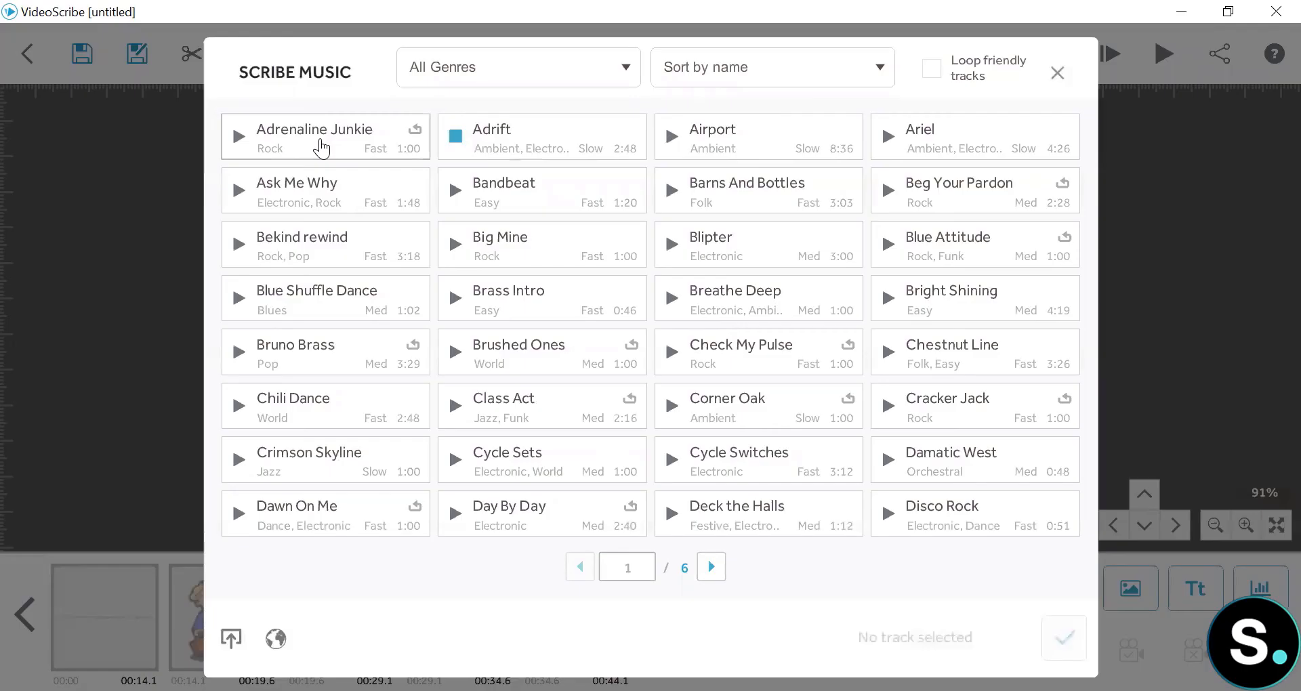
Set the rock track Adrenaline Junkie as the scribe's background music.
left_click(319, 138)
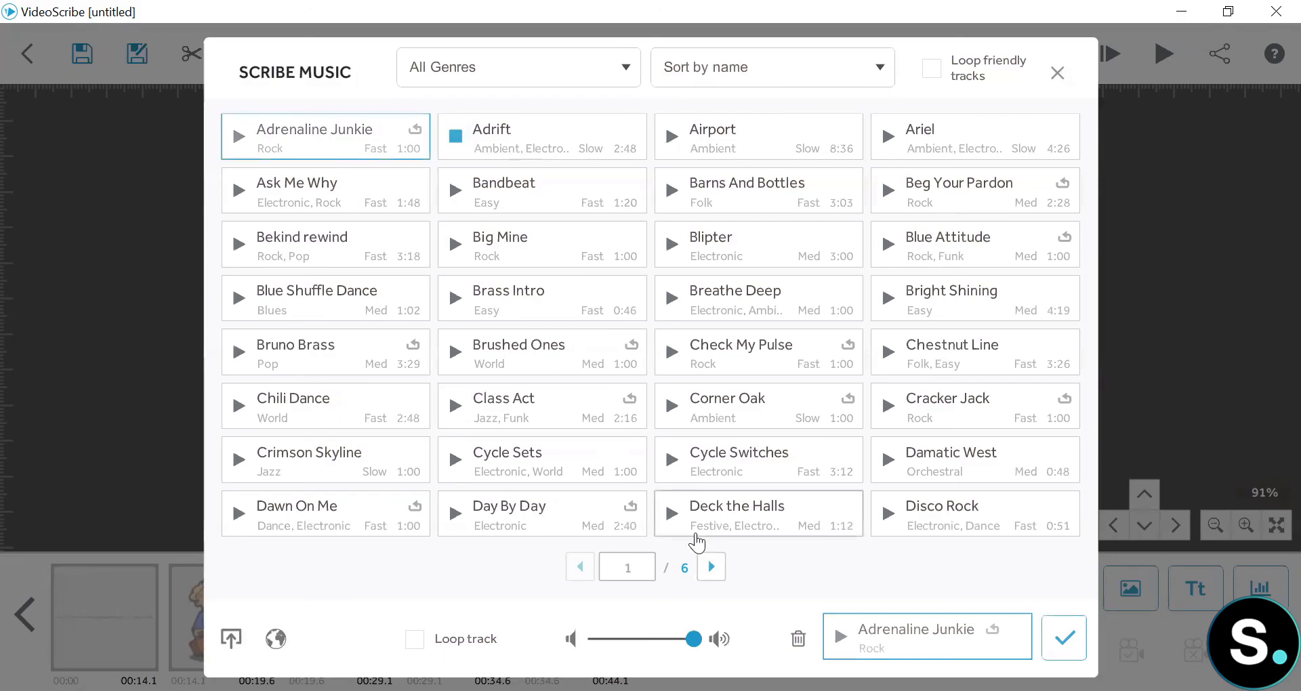
left_click(1064, 637)
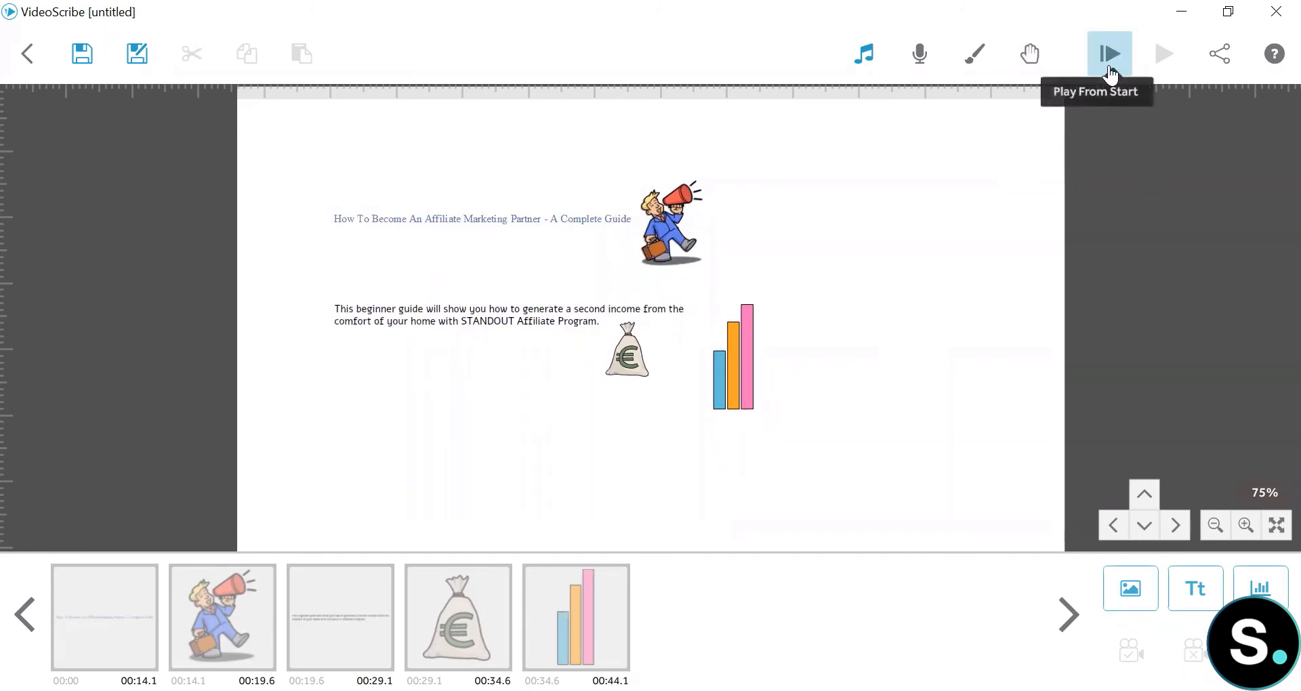
Preview the whole scribe from the start, and render it as a Quicktime MOV video named untitled, size 640 (Normal), frame rate 15.
left_click(1109, 67)
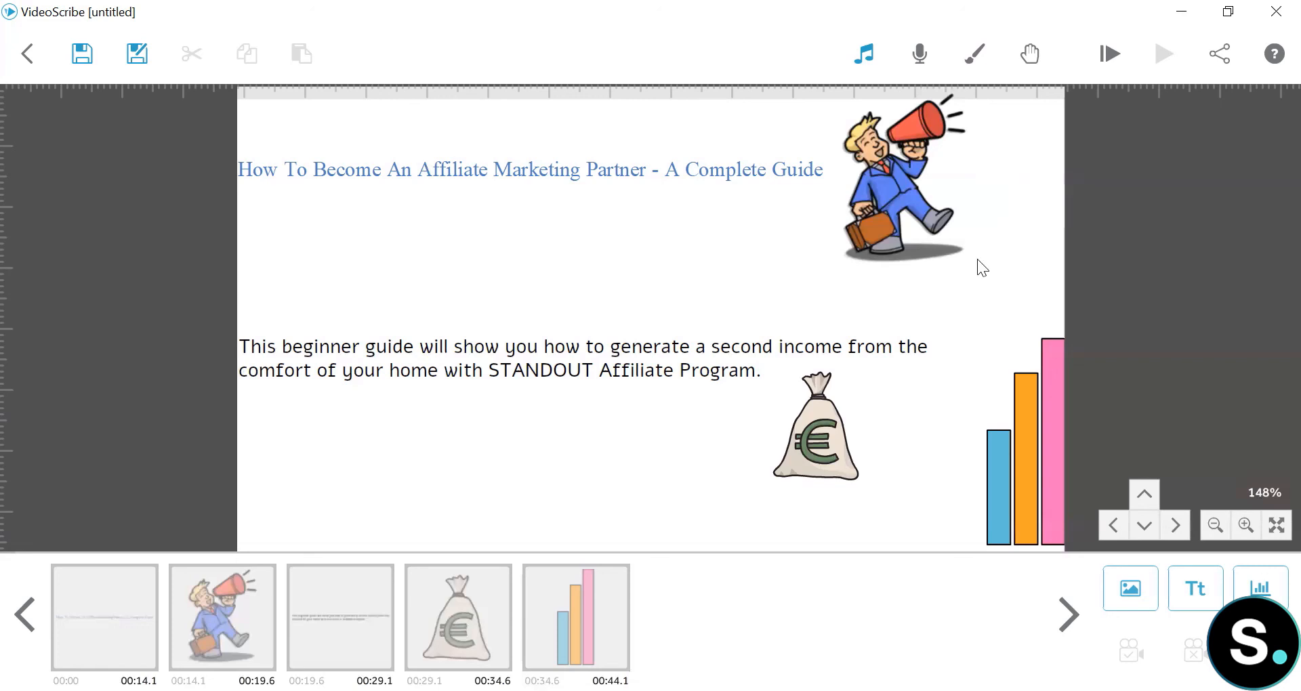
left_click(1213, 54)
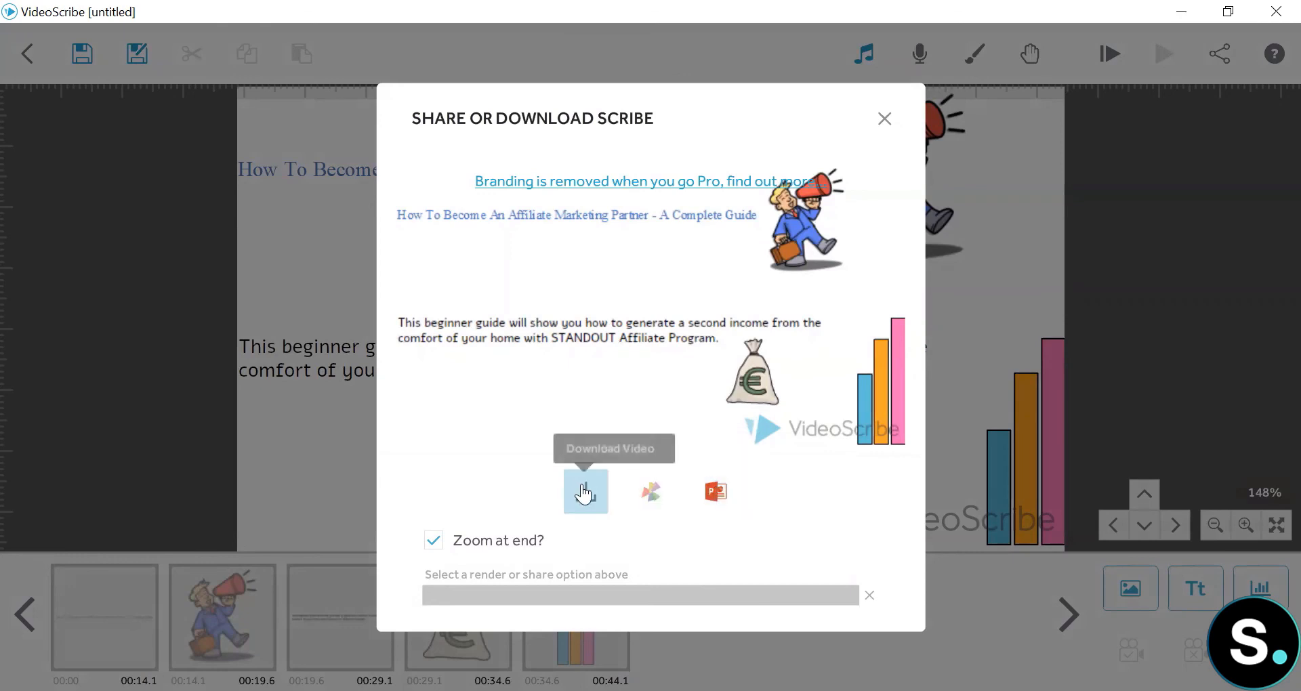
left_click(584, 491)
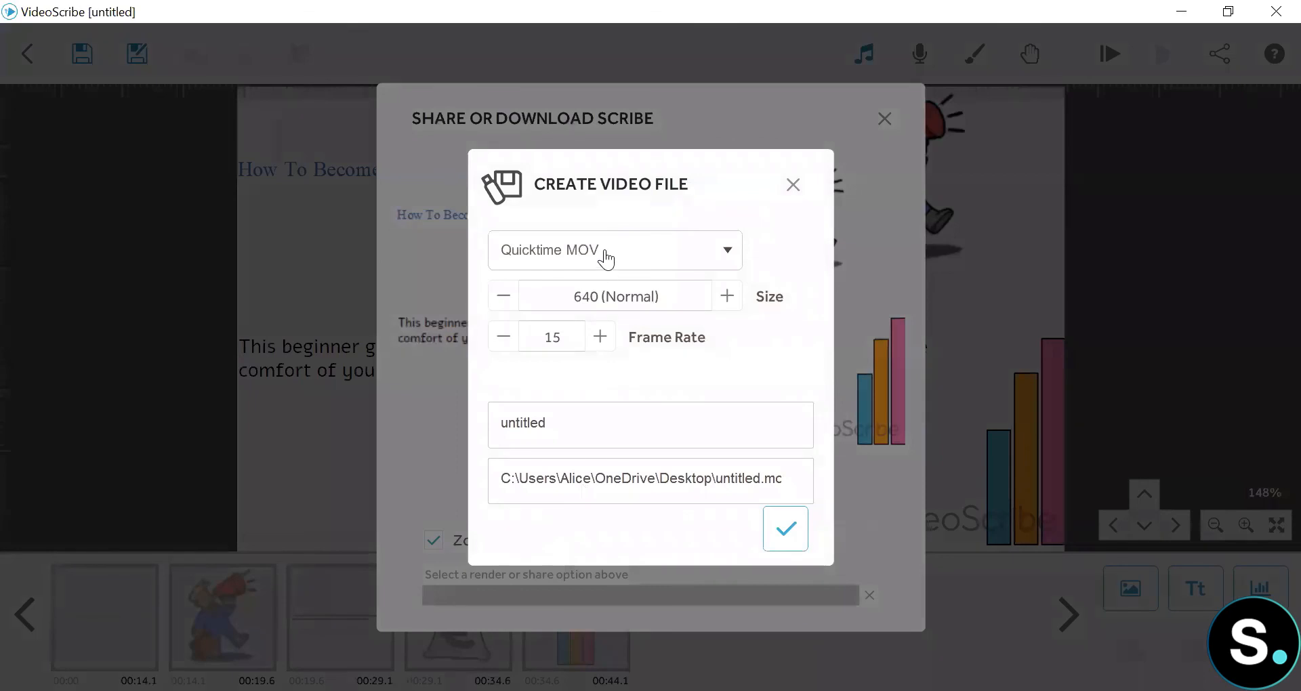
left_click(605, 256)
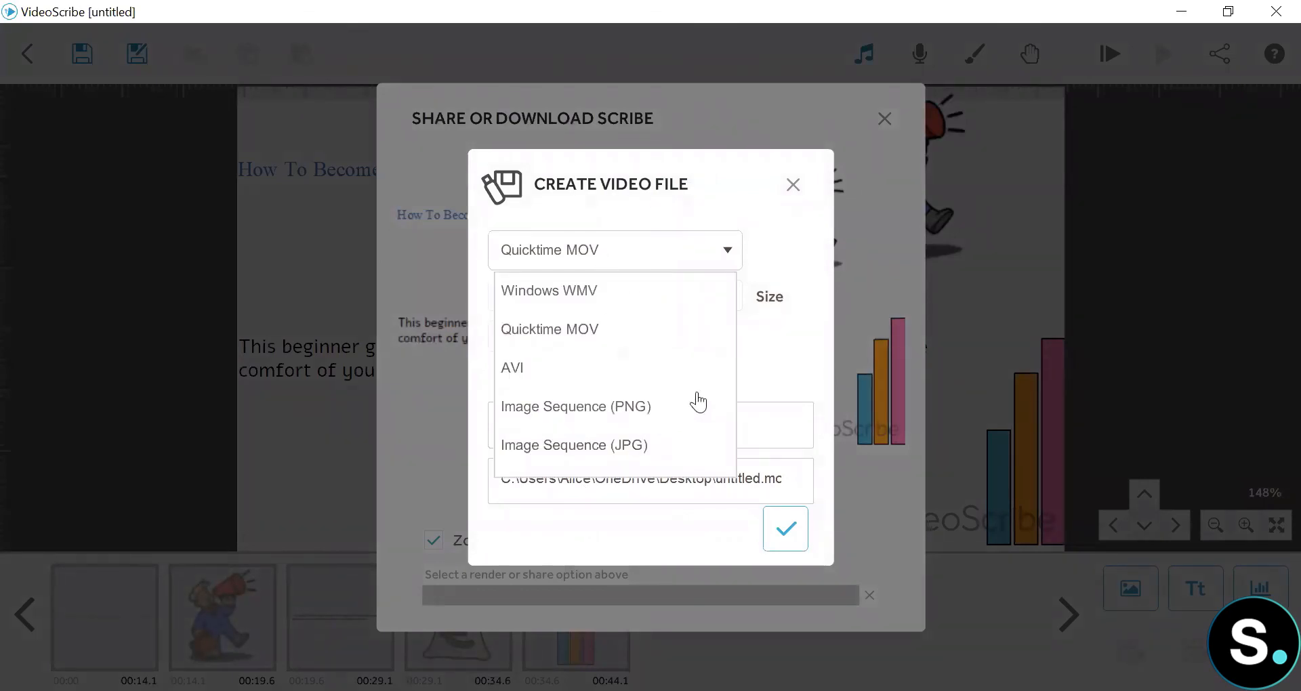
left_click(783, 362)
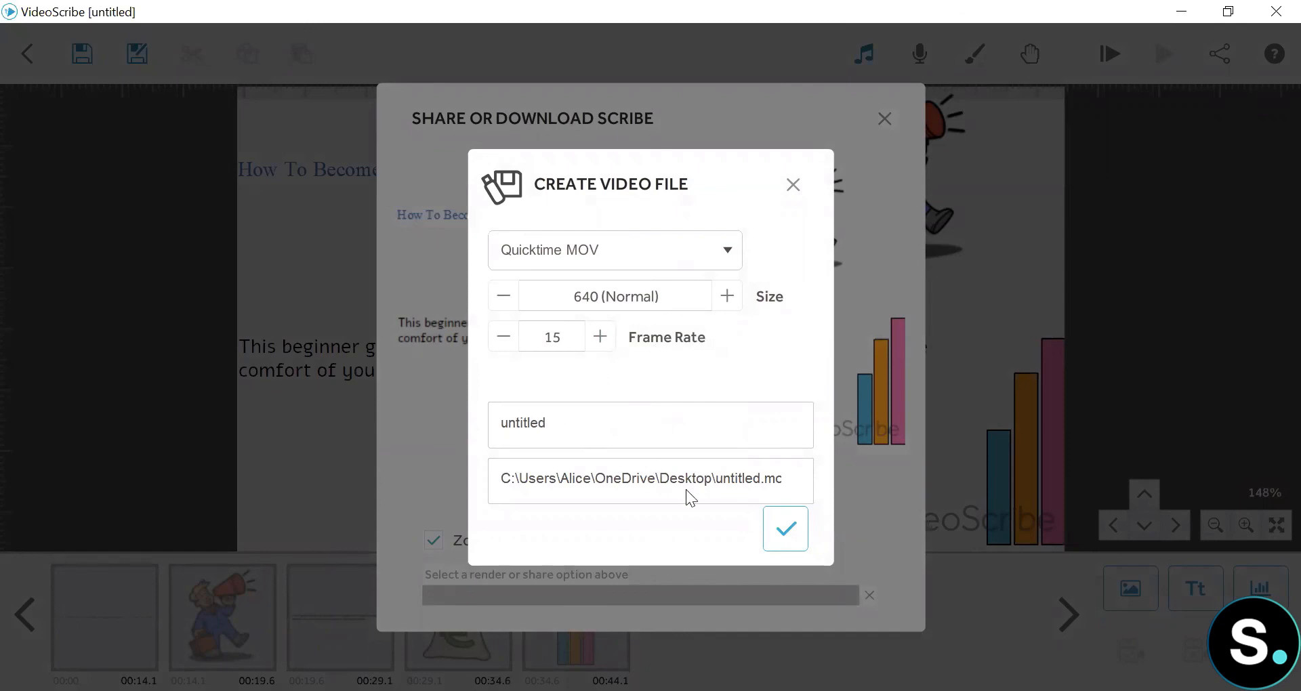
left_click(783, 530)
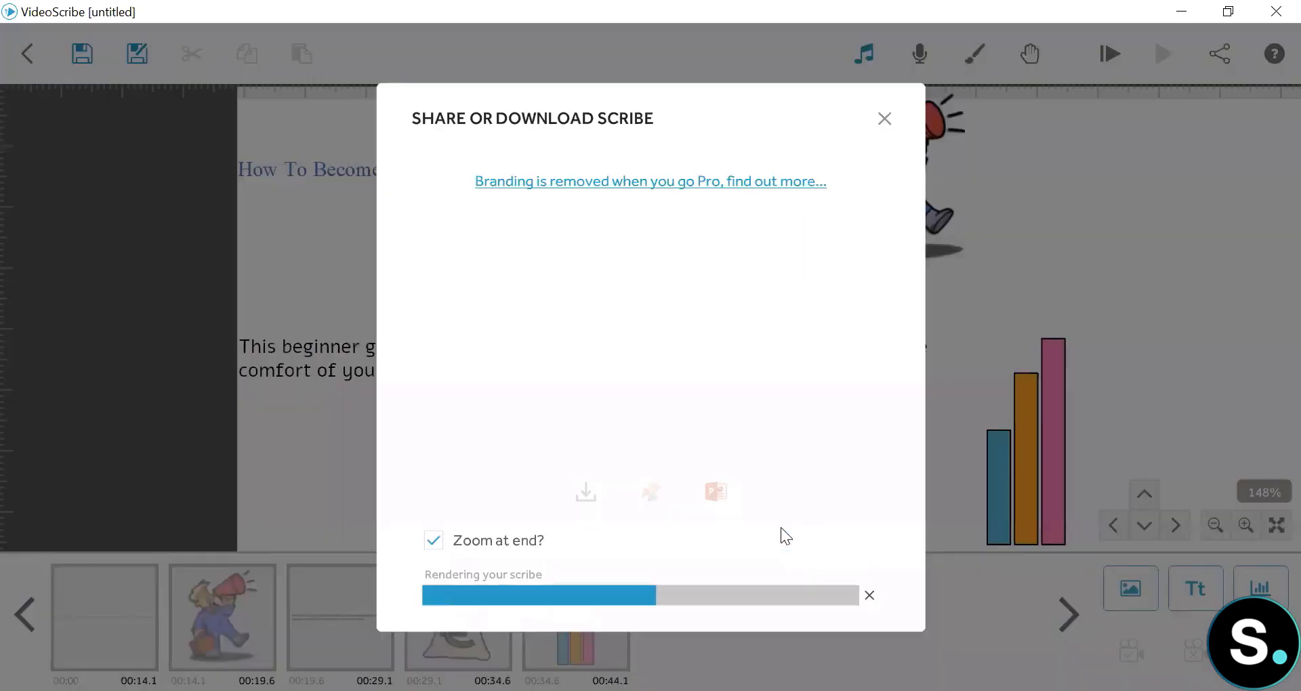